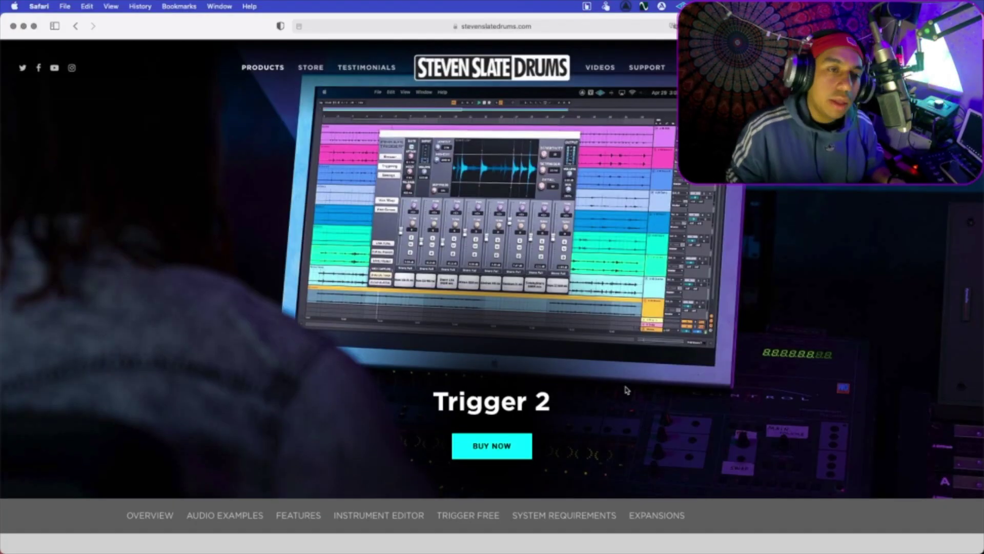
Step: Go to the Trigger 2 Free section of the product page and request the free version
{"action": "scroll", "coordinate": [625, 390], "scroll_direction": "down", "scroll_amount": 1}
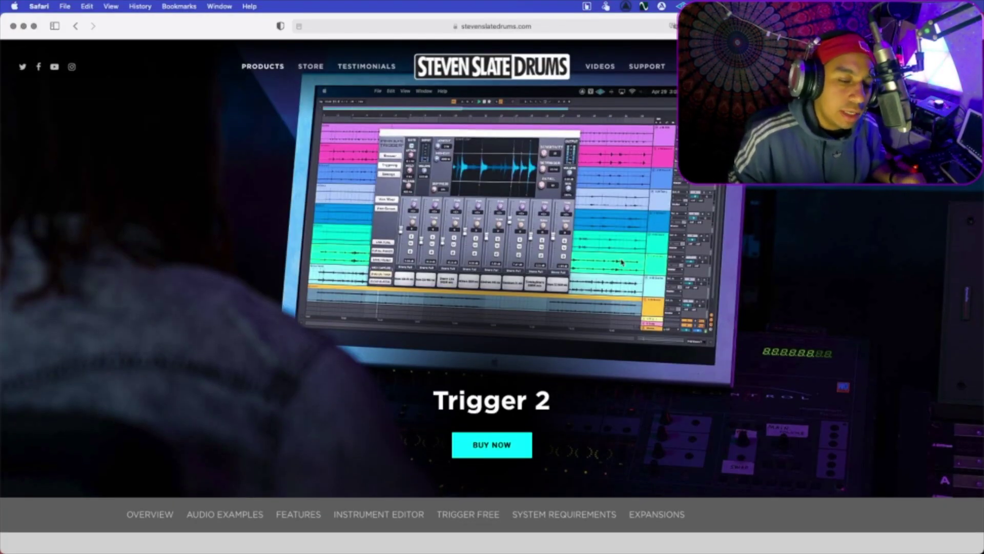
{"action": "scroll", "coordinate": [569, 424], "scroll_direction": "down", "scroll_amount": 3}
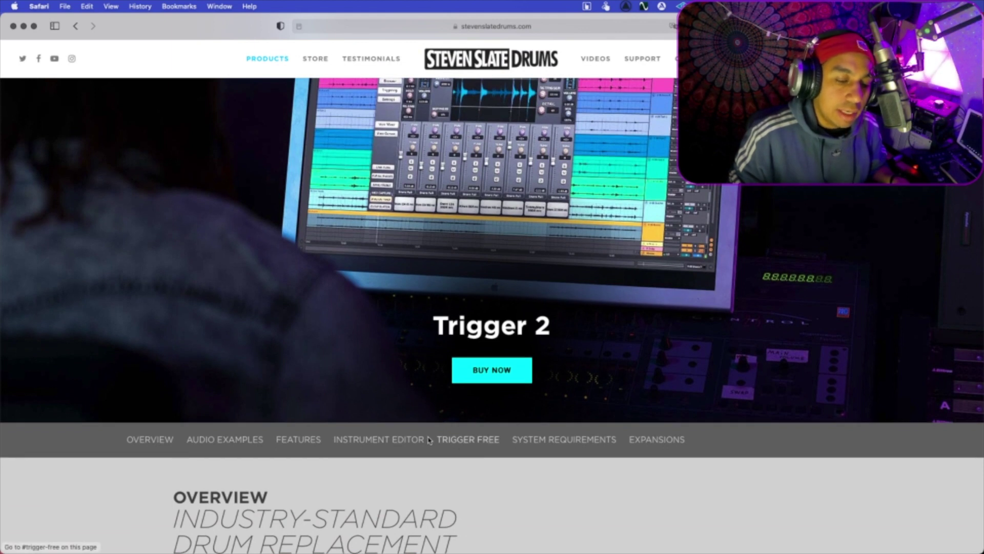
{"action": "left_click", "coordinate": [469, 444]}
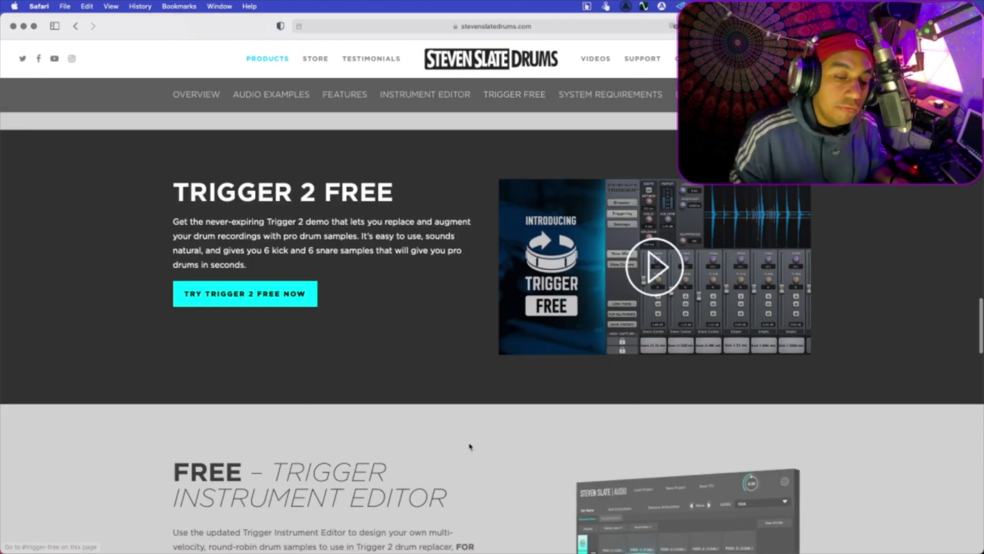
{"action": "left_click", "coordinate": [270, 296]}
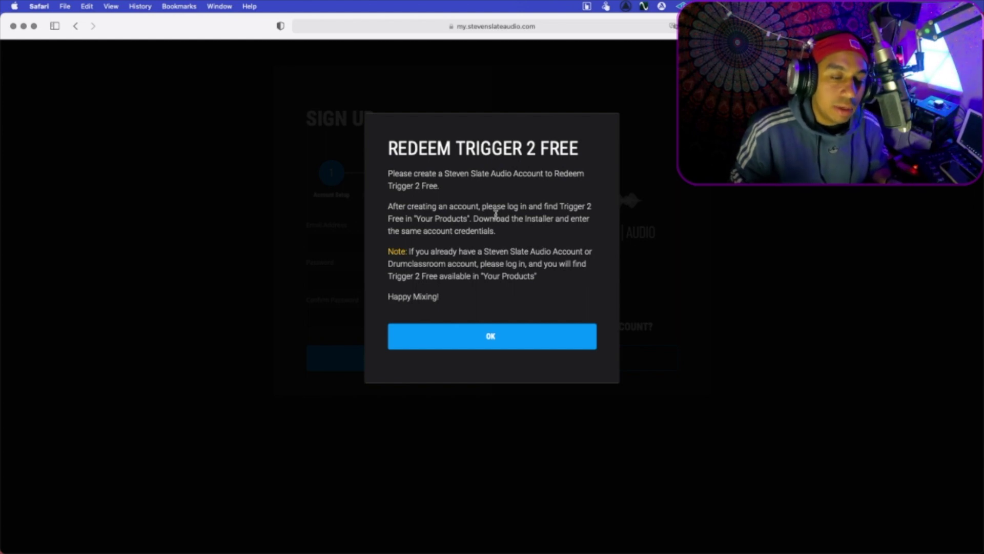
Step: Read through the Trigger 2 Free redemption instructions, including the note for existing account holders, highlighting the lines along the way
{"action": "left_click_drag", "start_coordinate": [443, 206], "coordinate": [594, 206]}
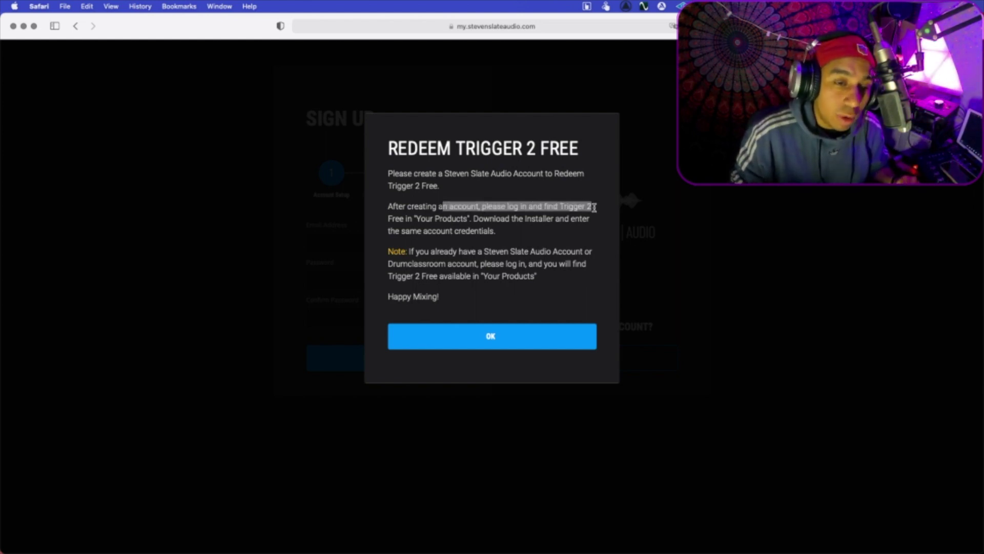
{"action": "left_click", "coordinate": [413, 220]}
{"action": "left_click_drag", "start_coordinate": [386, 219], "coordinate": [419, 218]}
{"action": "left_click", "coordinate": [510, 218]}
{"action": "left_click_drag", "start_coordinate": [419, 218], "coordinate": [492, 220]}
{"action": "left_click", "coordinate": [552, 227]}
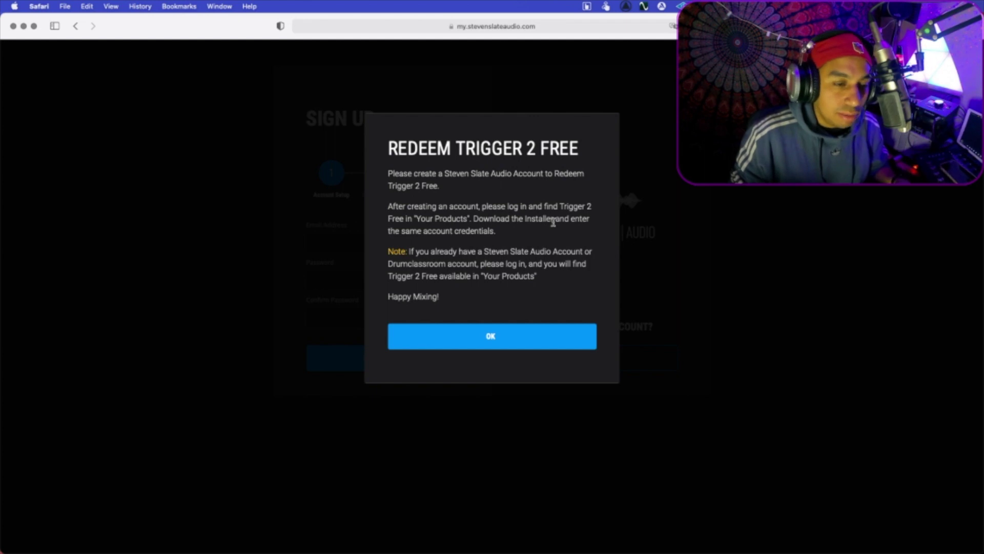
{"action": "left_click_drag", "start_coordinate": [416, 251], "coordinate": [528, 251]}
{"action": "left_click", "coordinate": [573, 251]}
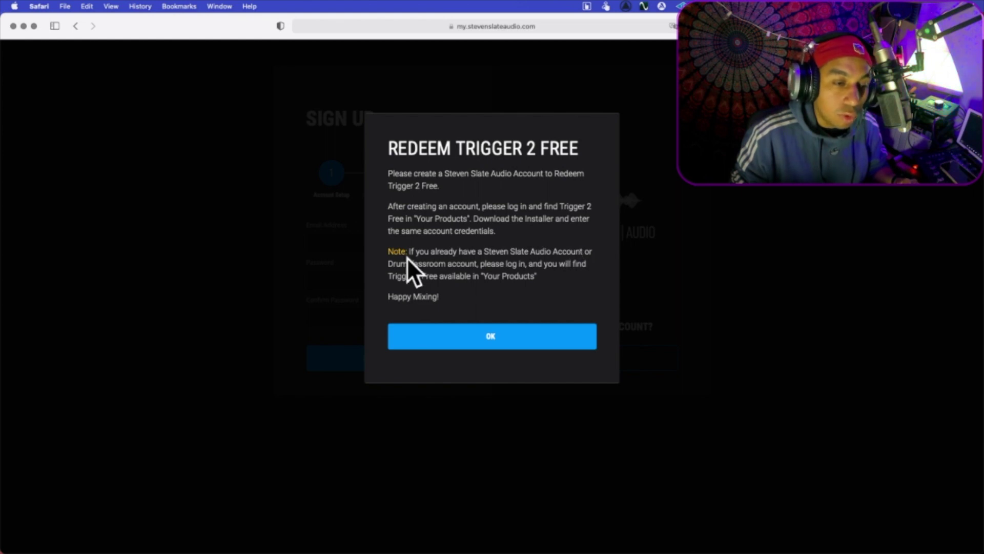
{"action": "left_click_drag", "start_coordinate": [389, 263], "coordinate": [486, 265]}
{"action": "left_click", "coordinate": [494, 263]}
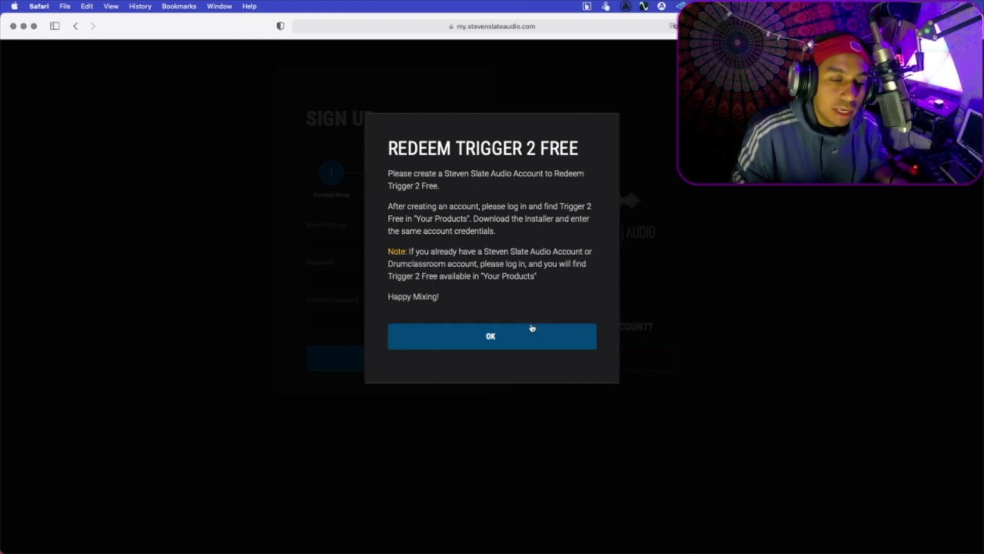
Step: Acknowledge the redemption notice and log in to the existing account with the saved e-mail address and password
{"action": "left_click", "coordinate": [484, 336]}
{"action": "left_click", "coordinate": [572, 349]}
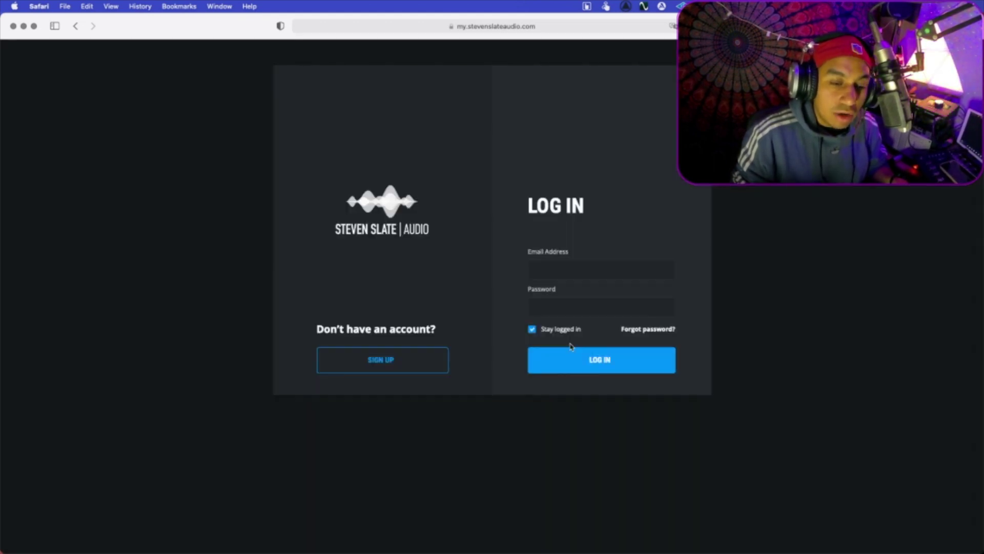
{"action": "left_click", "coordinate": [553, 272]}
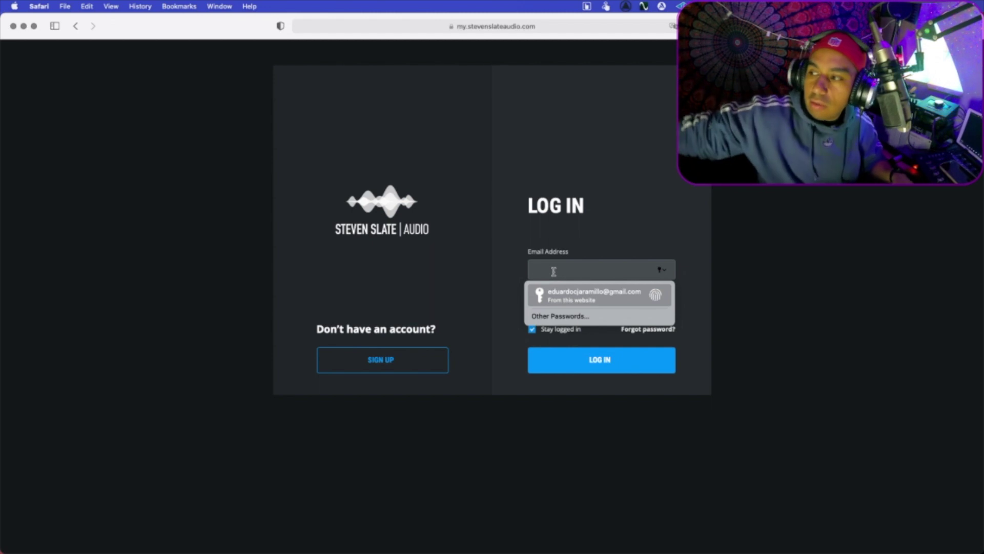
{"action": "left_click", "coordinate": [590, 294]}
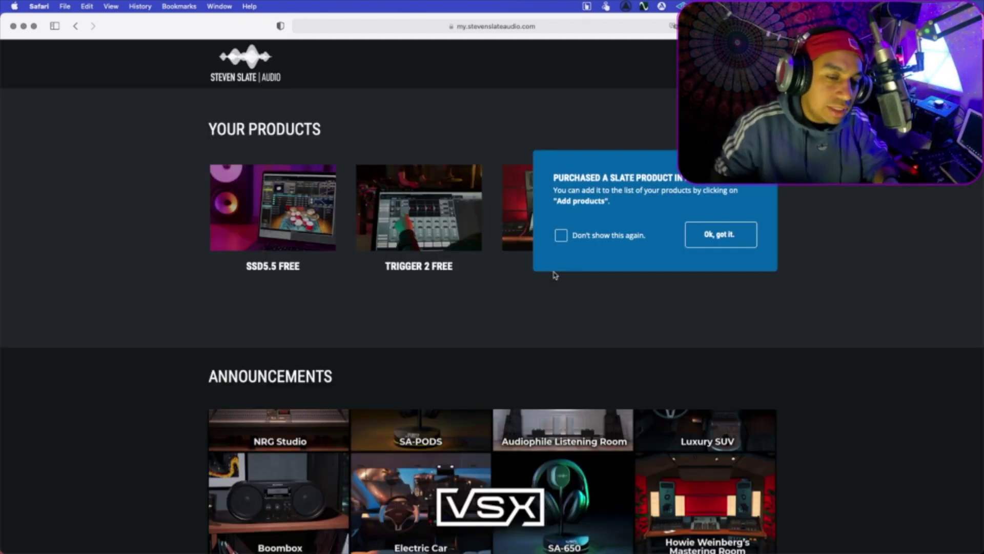
Step: Dismiss the add-products tip and open the Trigger 2 Free product page with its installers
{"action": "left_click", "coordinate": [749, 244]}
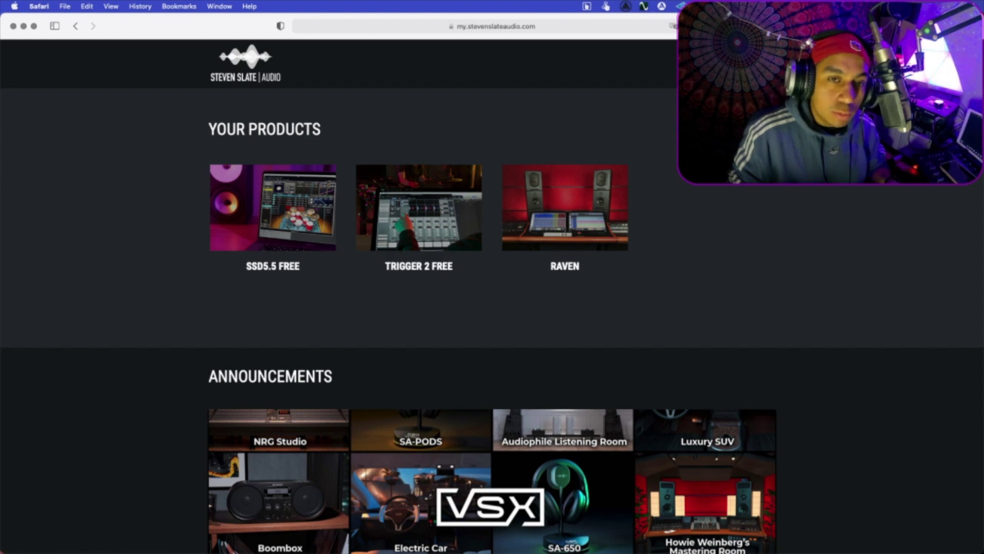
{"action": "left_click", "coordinate": [407, 226]}
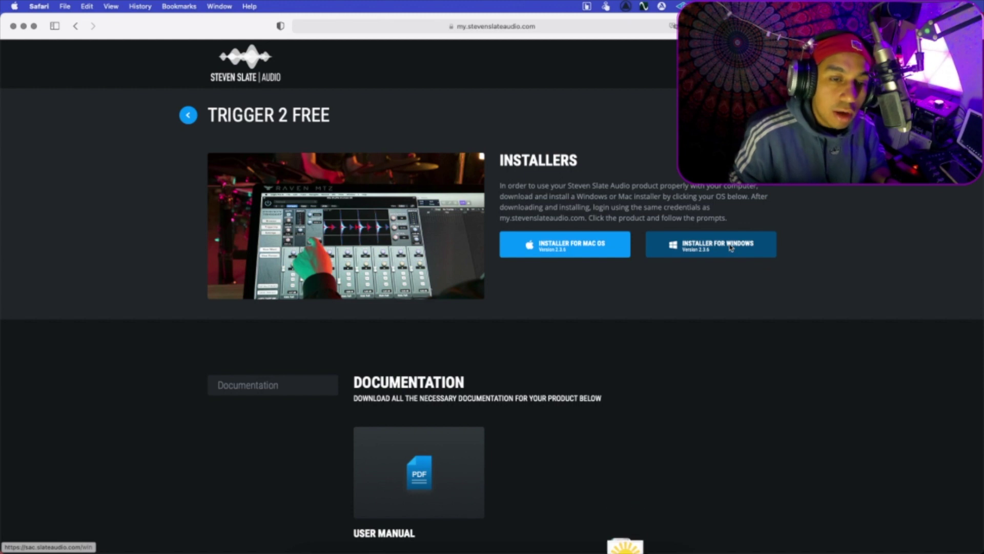
Step: Review the full Trigger 2 features and included content, plus the Mac and Windows system requirements
{"action": "scroll", "coordinate": [731, 248], "scroll_direction": "down", "scroll_amount": 5}
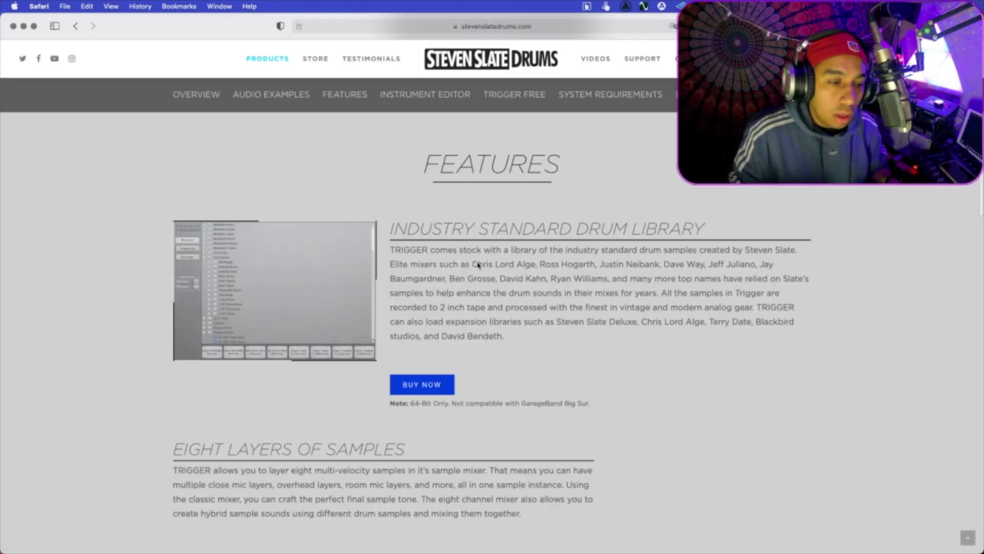
{"action": "scroll", "coordinate": [477, 263], "scroll_direction": "down", "scroll_amount": 5}
{"action": "scroll", "coordinate": [477, 264], "scroll_direction": "up", "scroll_amount": 15}
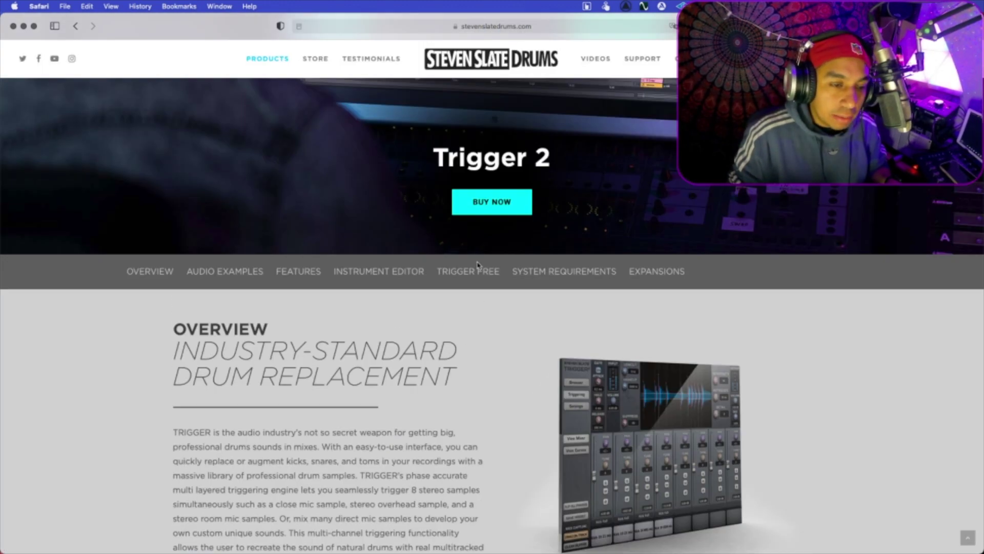
{"action": "scroll", "coordinate": [477, 264], "scroll_direction": "down", "scroll_amount": 15}
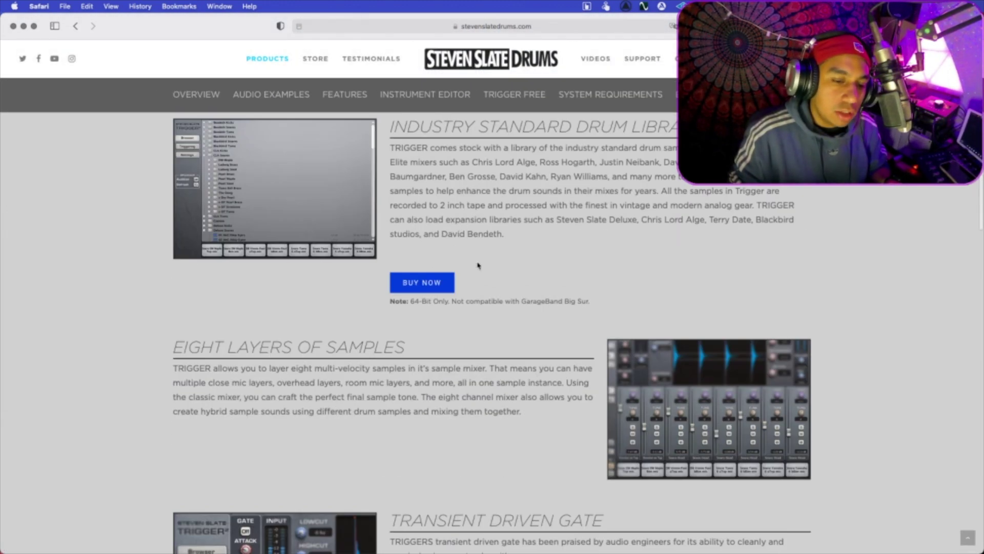
{"action": "scroll", "coordinate": [478, 265], "scroll_direction": "down", "scroll_amount": 10}
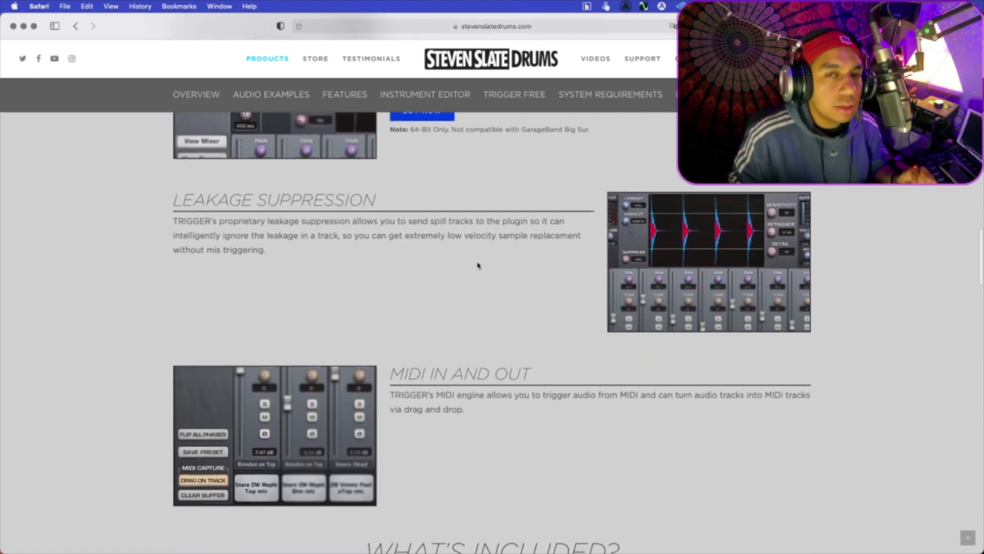
{"action": "scroll", "coordinate": [478, 265], "scroll_direction": "down", "scroll_amount": 5}
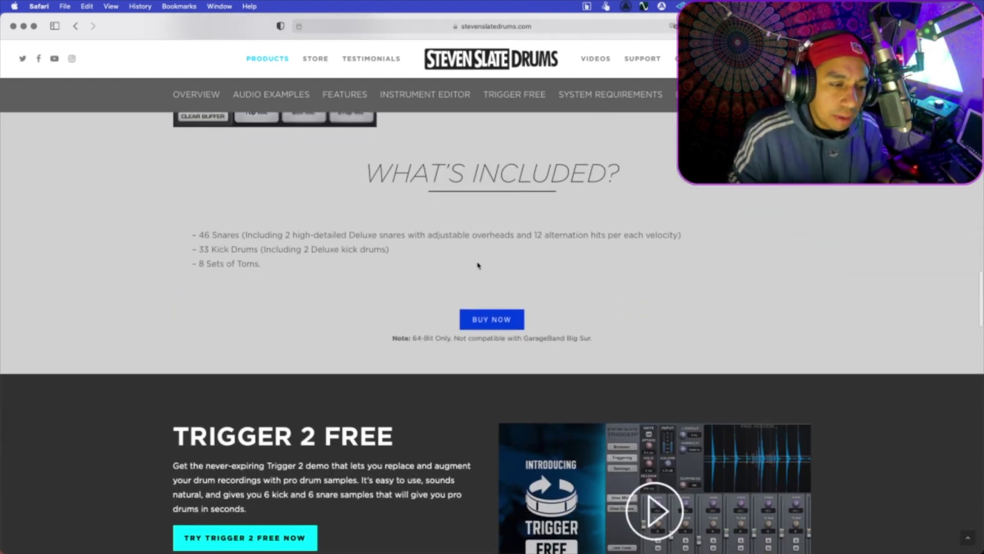
{"action": "scroll", "coordinate": [478, 265], "scroll_direction": "down", "scroll_amount": 12}
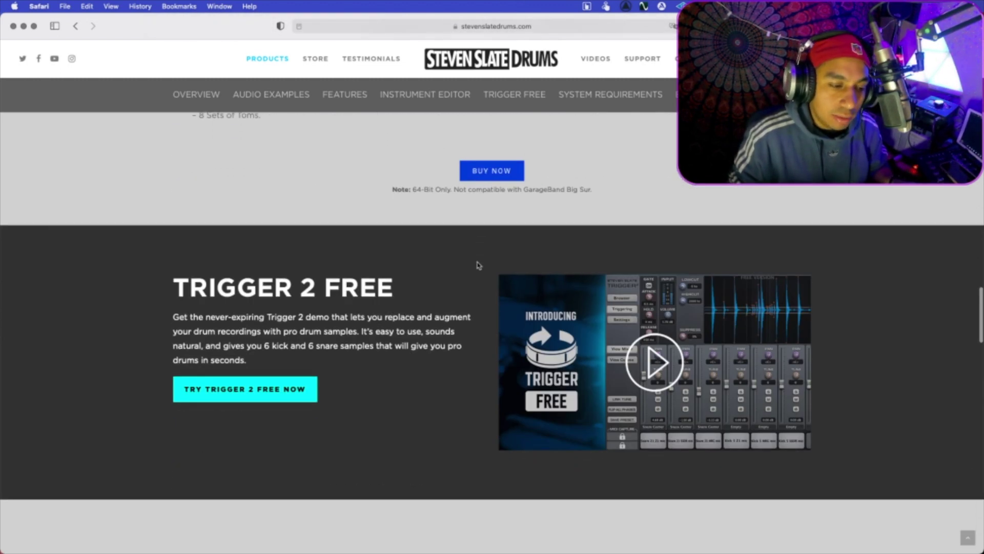
{"action": "scroll", "coordinate": [477, 264], "scroll_direction": "down", "scroll_amount": 4}
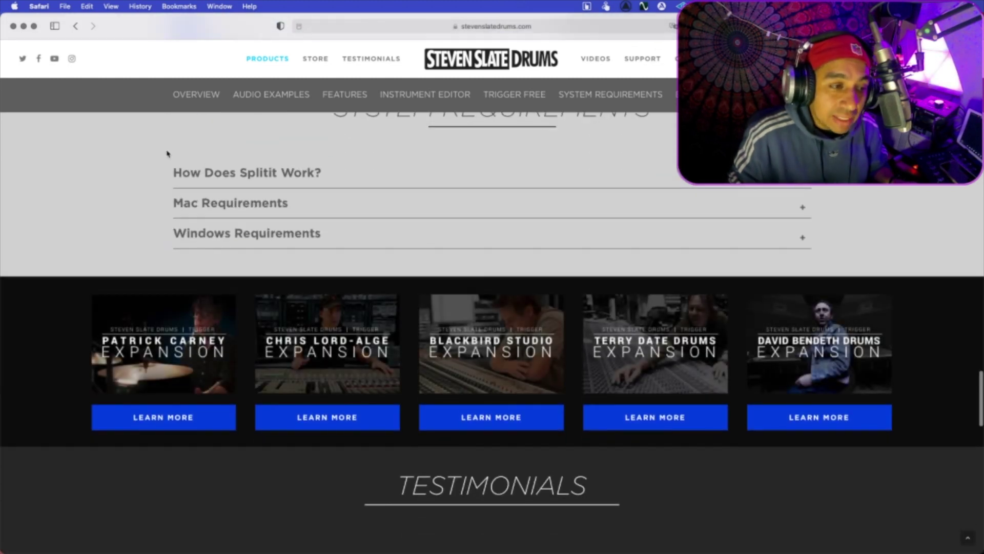
{"action": "left_click", "coordinate": [226, 204]}
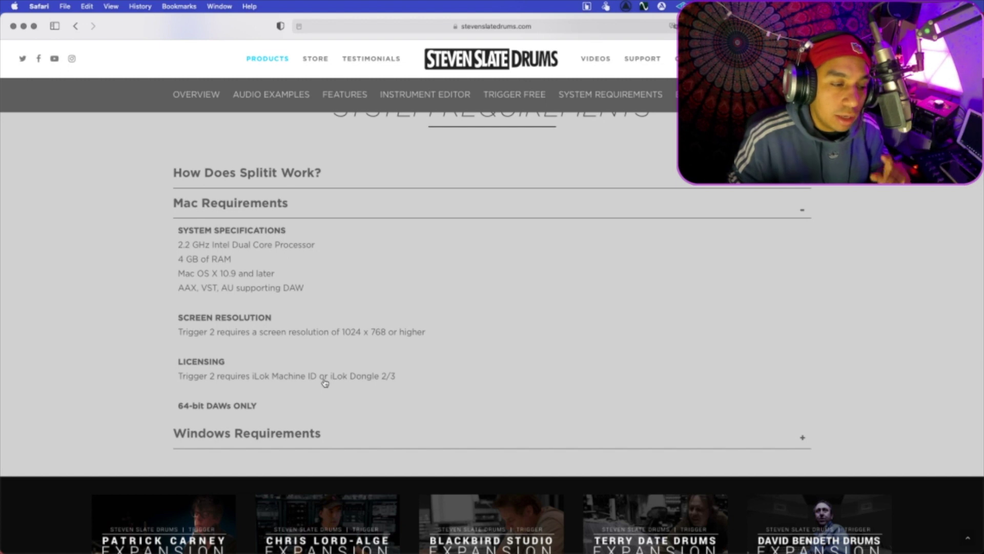
{"action": "left_click", "coordinate": [254, 433]}
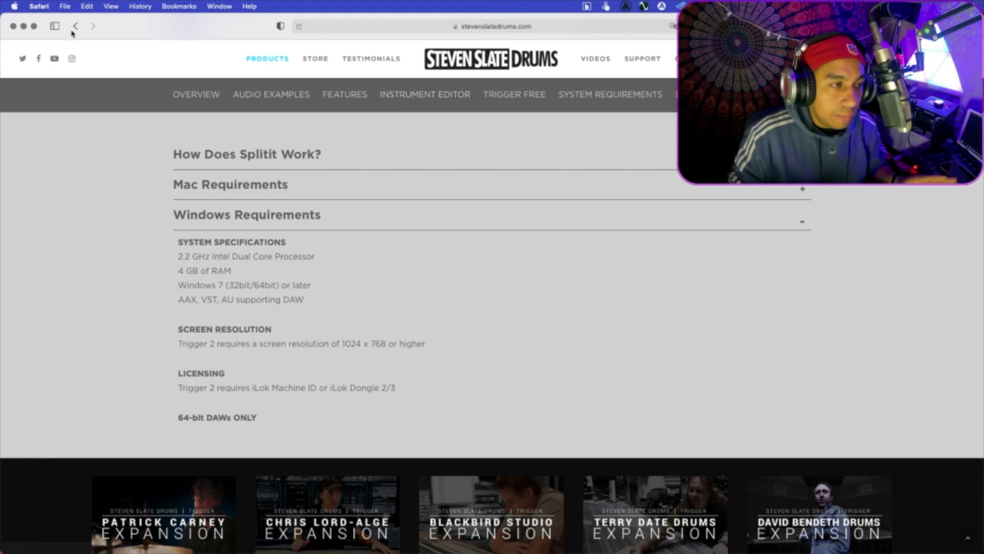
Step: Minimize the browser, copy Steven Slate Audio Center to the Applications folder and launch it
{"action": "left_click", "coordinate": [24, 26]}
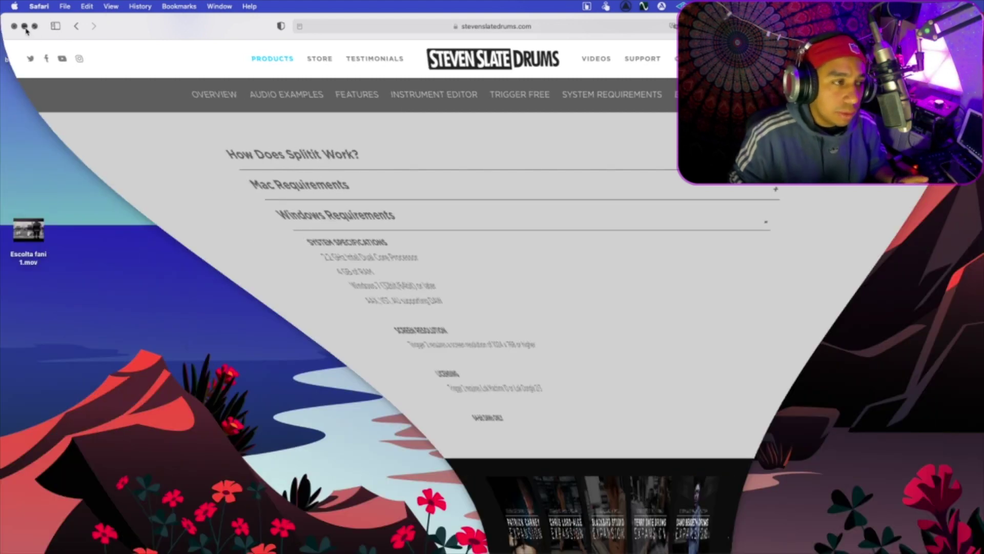
{"action": "left_click_drag", "start_coordinate": [271, 214], "coordinate": [418, 216]}
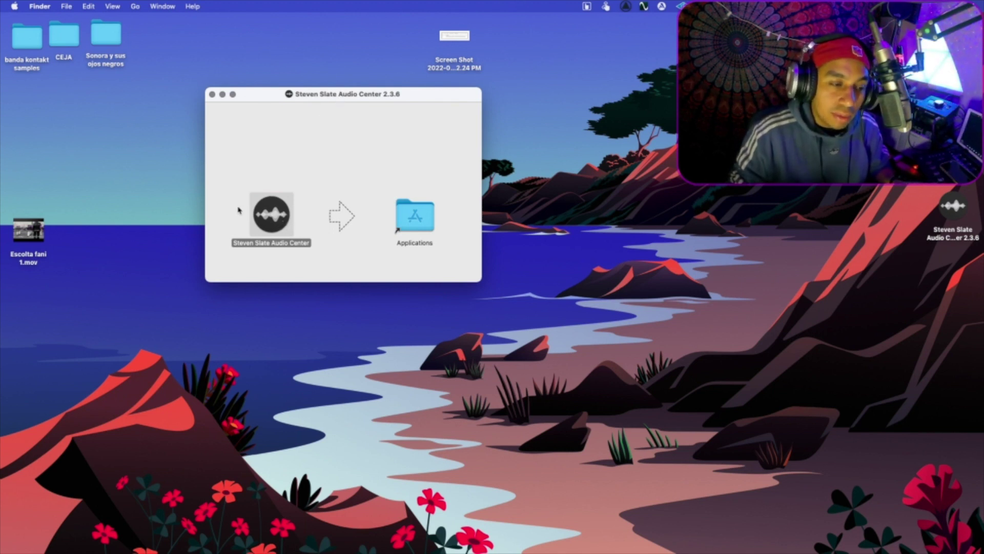
{"action": "double_click", "coordinate": [277, 211]}
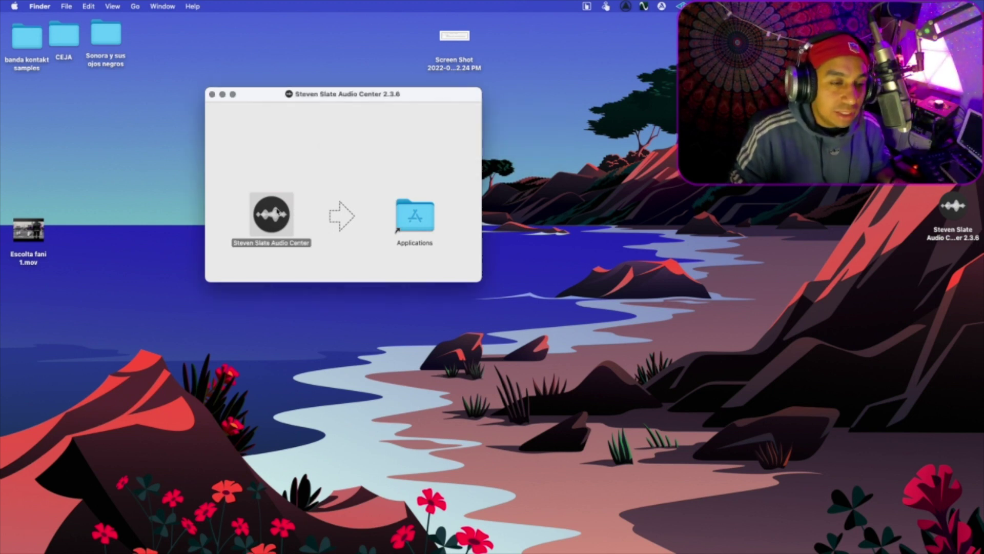
{"action": "left_click", "coordinate": [506, 224]}
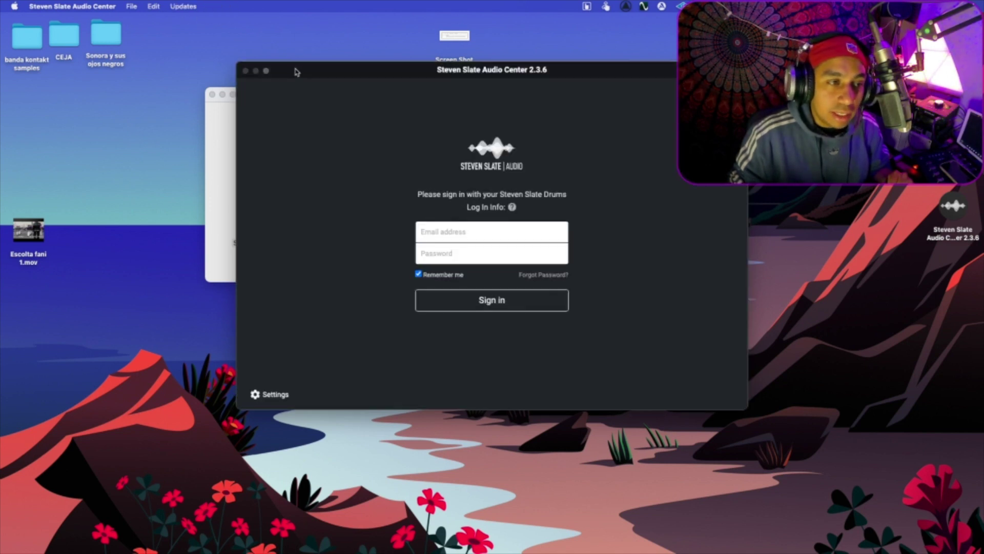
{"action": "left_click_drag", "start_coordinate": [296, 70], "coordinate": [229, 43]}
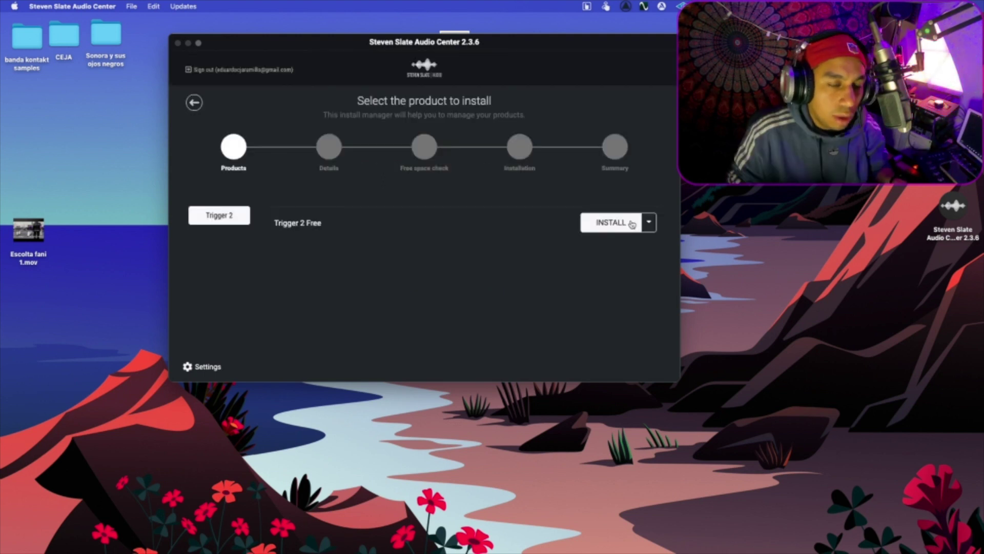
Step: Choose Trigger 2 Free from the product list and start its installation, acknowledging the reminder about closing DAWs
{"action": "left_click", "coordinate": [194, 102]}
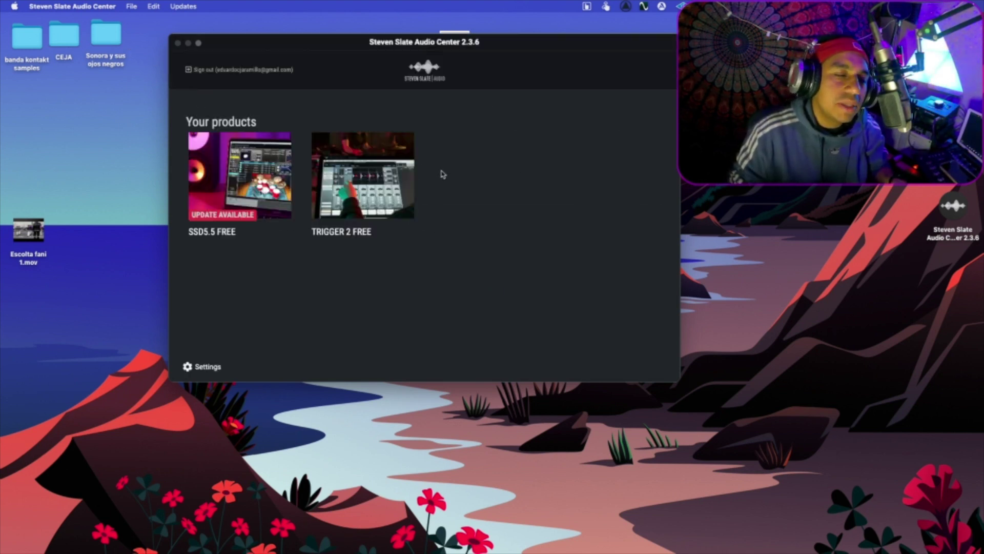
{"action": "left_click", "coordinate": [373, 197]}
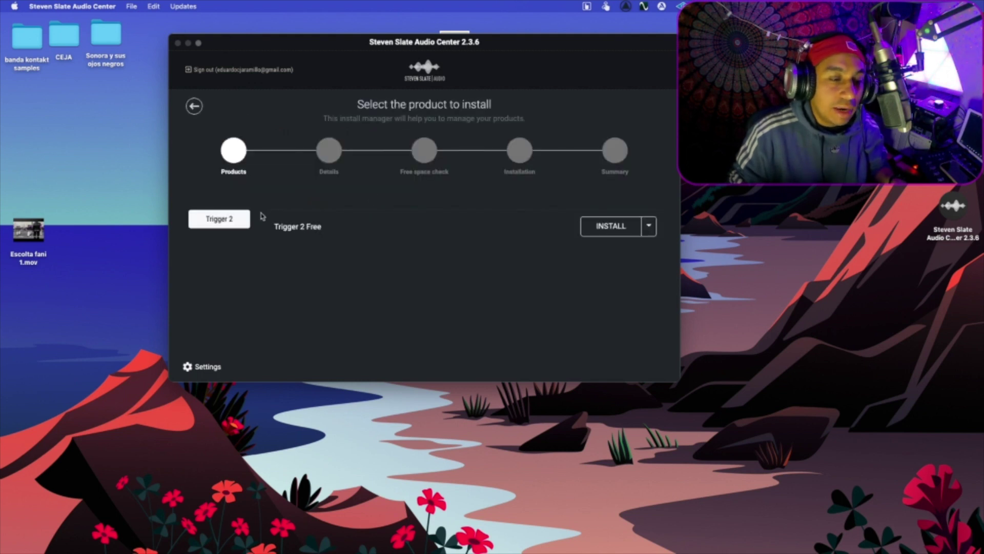
{"action": "left_click", "coordinate": [605, 228]}
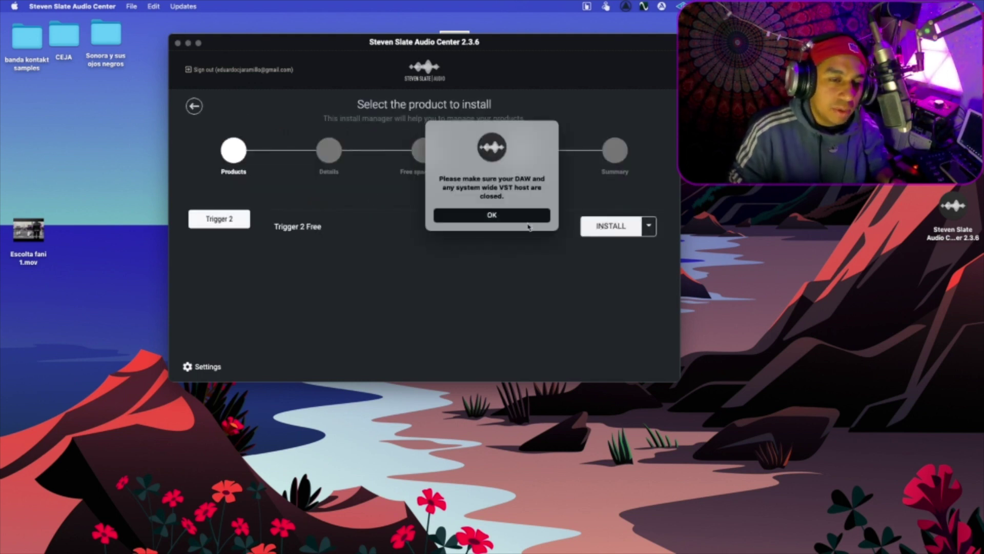
{"action": "left_click", "coordinate": [527, 218]}
Step: Set the Trigger2FreeLibrary destination to a new folder named TRIGGER 2 LIBRERIA GRATIS inside Documents
{"action": "left_click", "coordinate": [517, 310]}
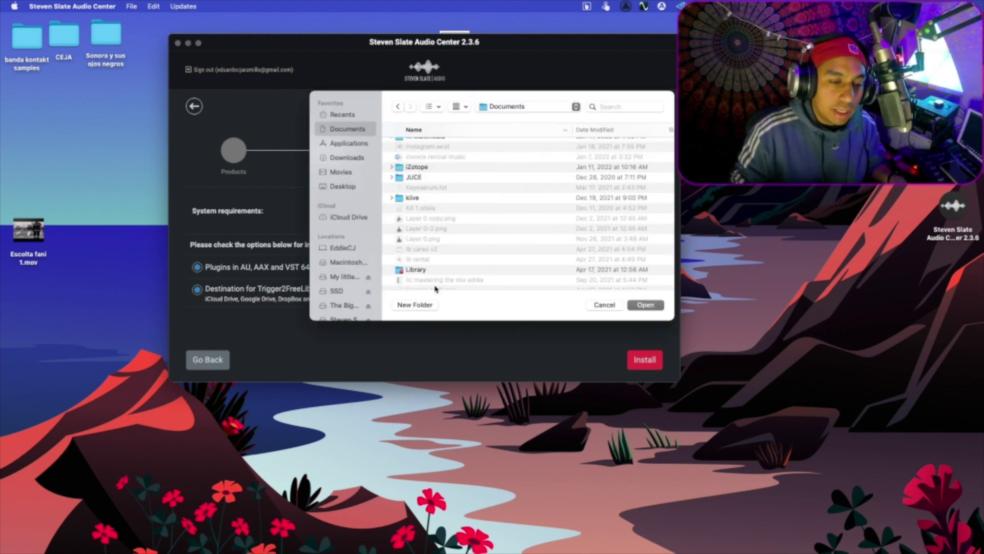
{"action": "left_click", "coordinate": [433, 304]}
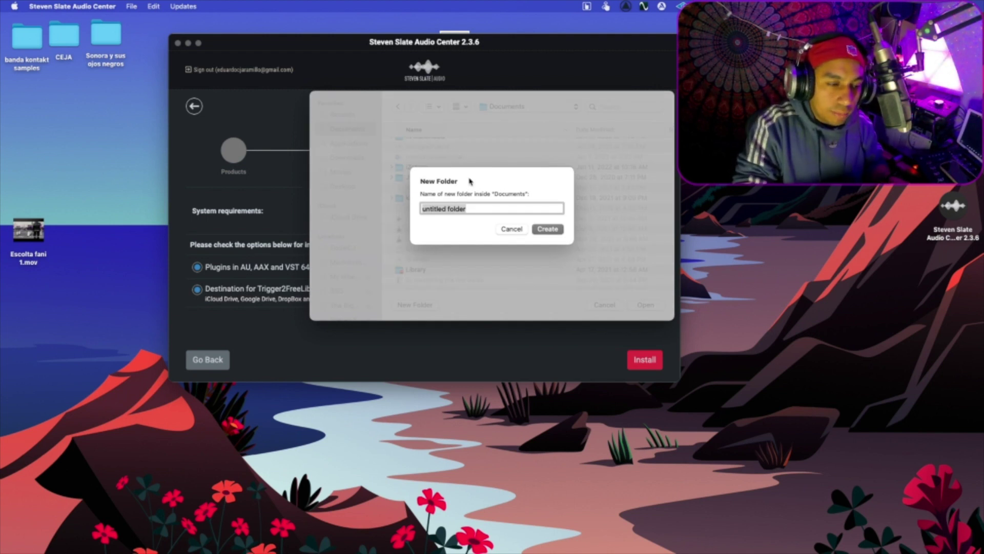
{"action": "type", "text": "TRIP"}
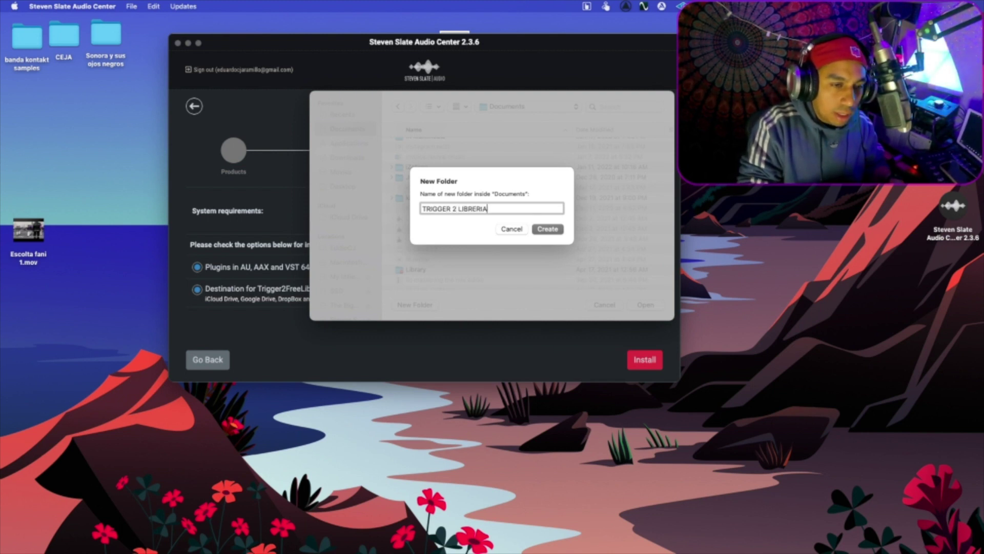
{"action": "key", "text": "Return"}
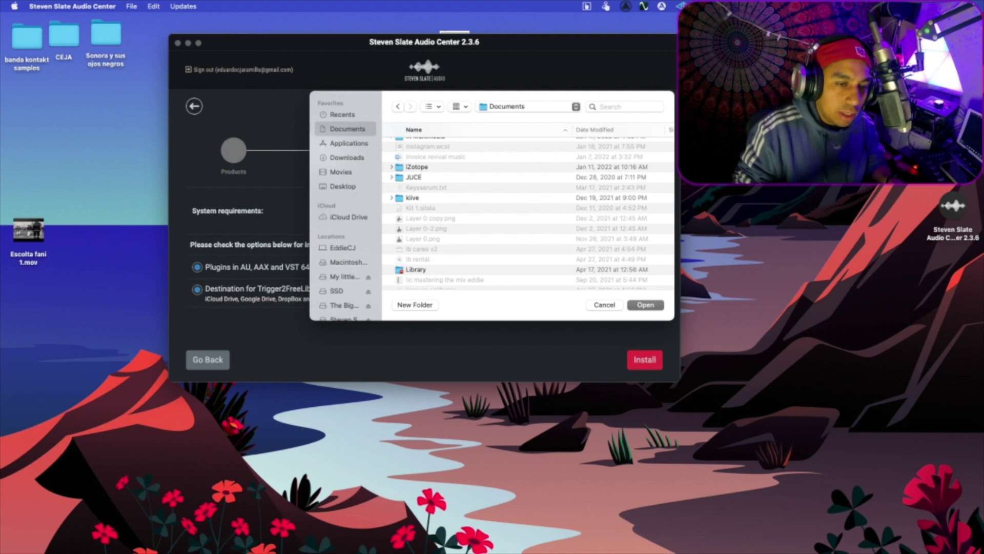
{"action": "left_click", "coordinate": [646, 304]}
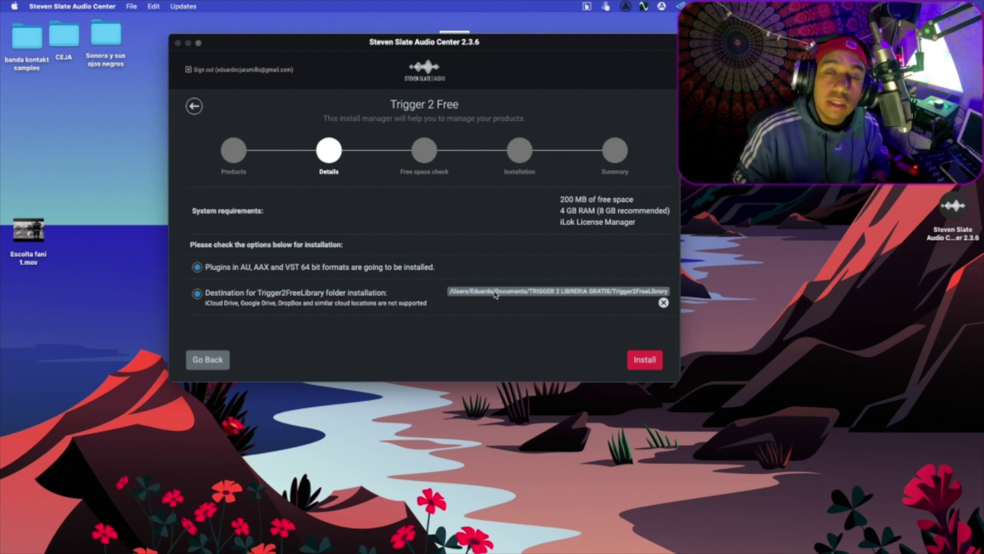
Step: Install Trigger 2 Free with its library and exit Steven Slate Audio Center
{"action": "left_click", "coordinate": [643, 359]}
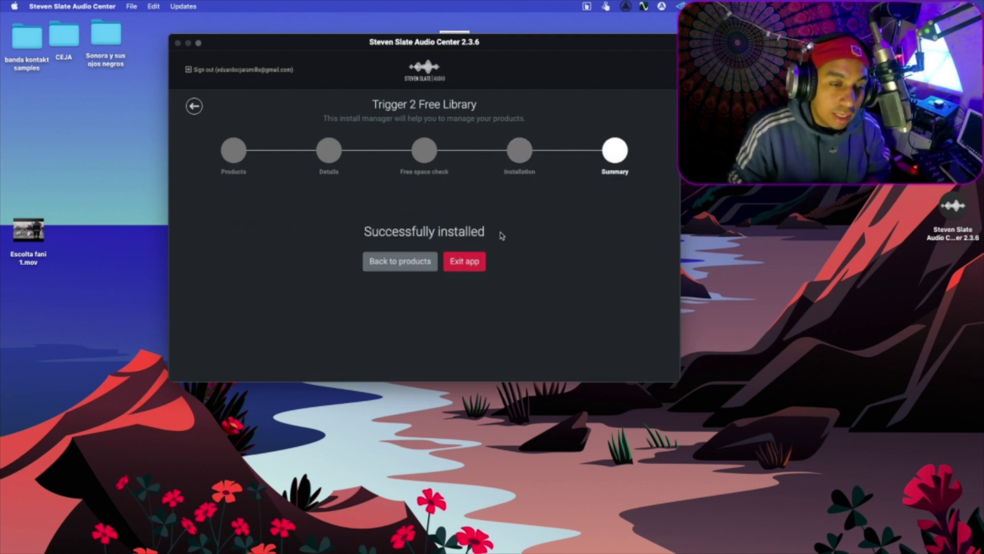
{"action": "left_click", "coordinate": [466, 265]}
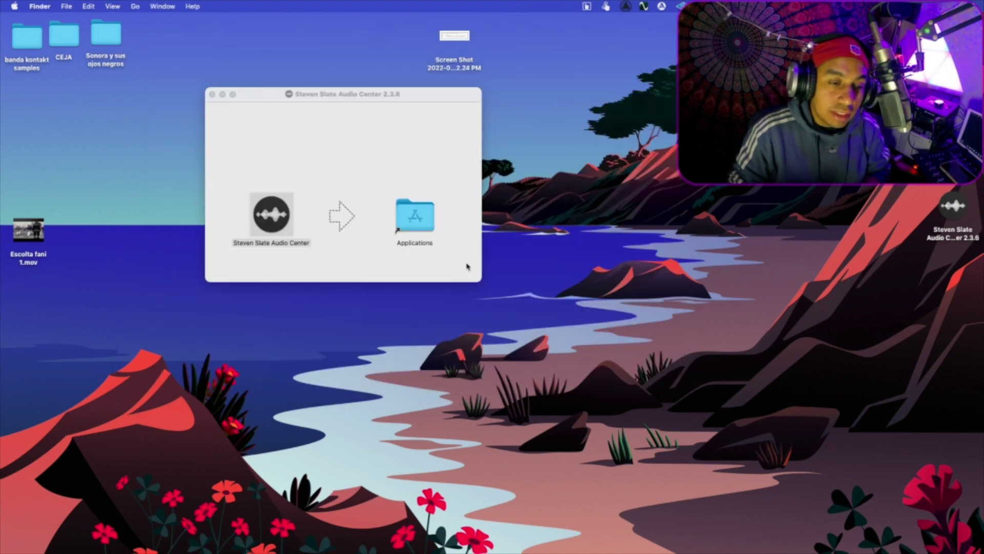
Step: Switch to the ME RECORDARÁS session in Pro Tools, enlarge the drum tracks, and mute and shrink the backing track
{"action": "key", "text": "super+Tab"}
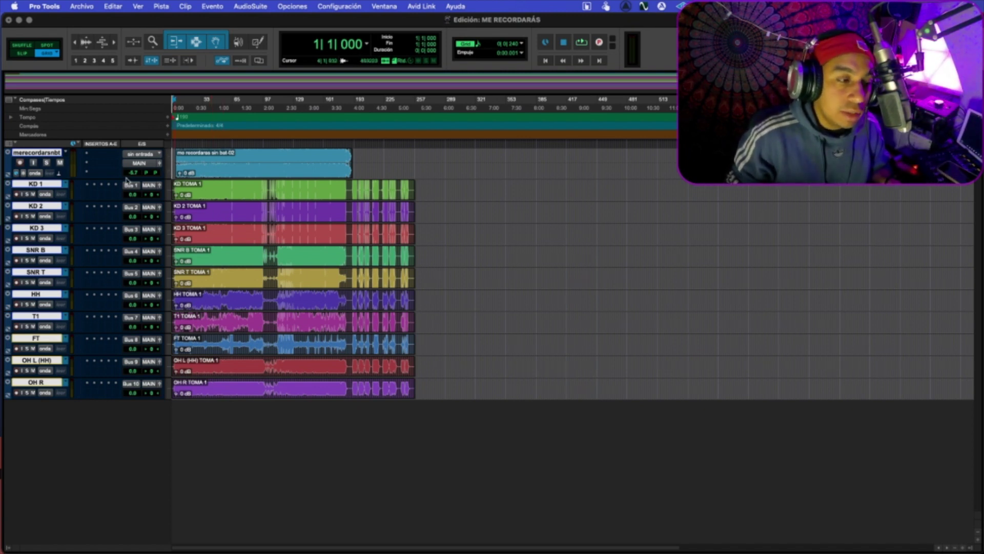
{"action": "key", "text": "ctrl+Up"}
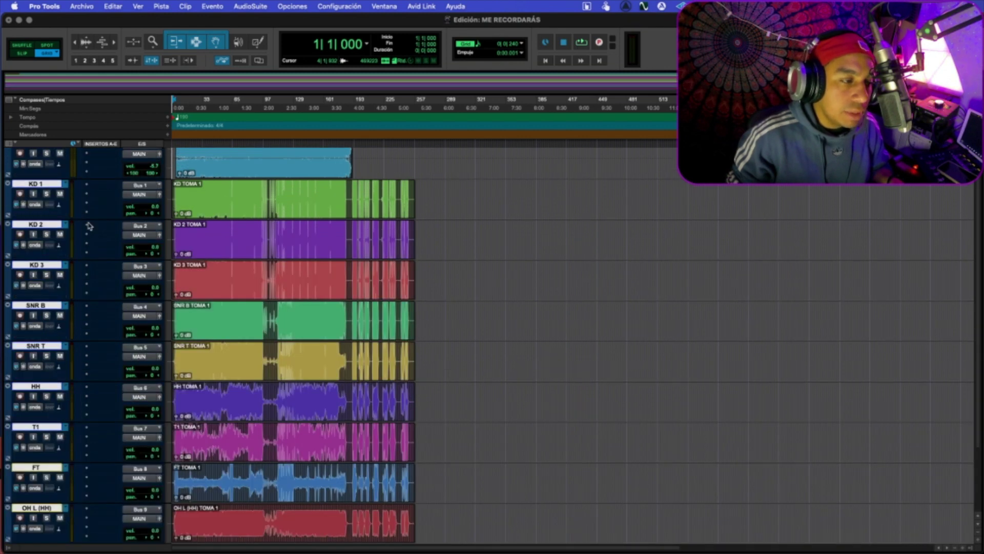
{"action": "key", "text": "super+bracketright"}
{"action": "key", "text": "ctrl+Up"}
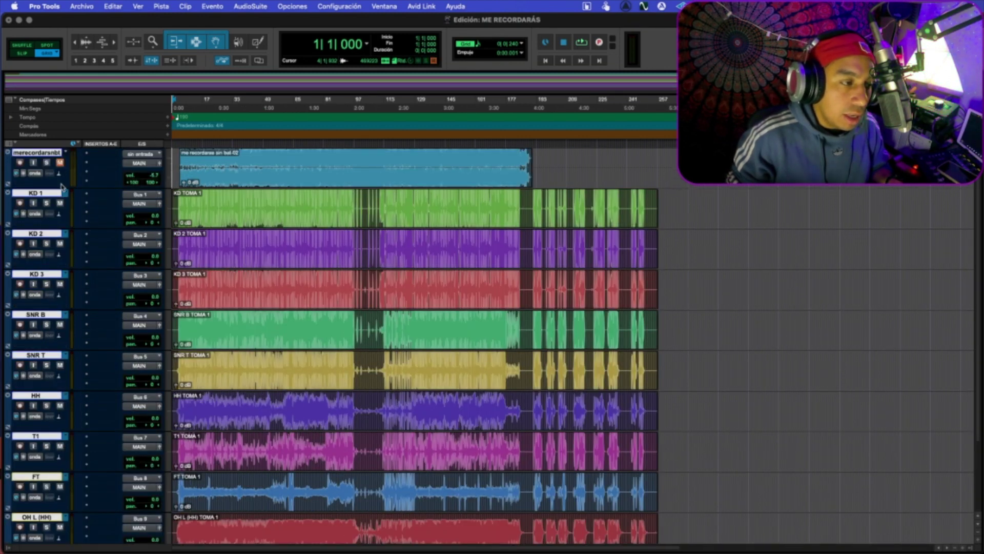
{"action": "key", "text": "ctrl+Down"}
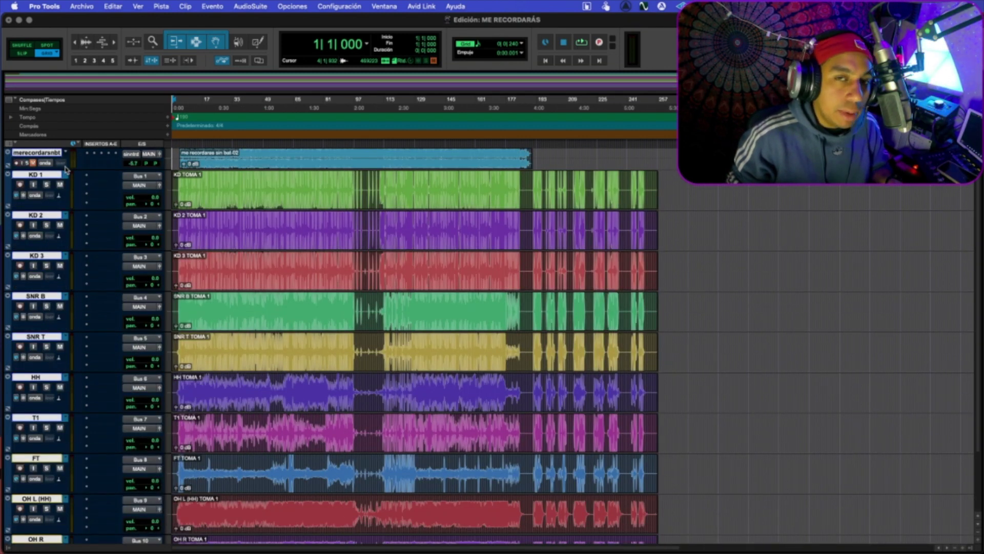
Step: Select from about bar 15 to bar 76 across all tracks and play back the original drum recording
{"action": "left_click", "coordinate": [217, 196]}
{"action": "left_click_drag", "start_coordinate": [200, 103], "coordinate": [316, 107]}
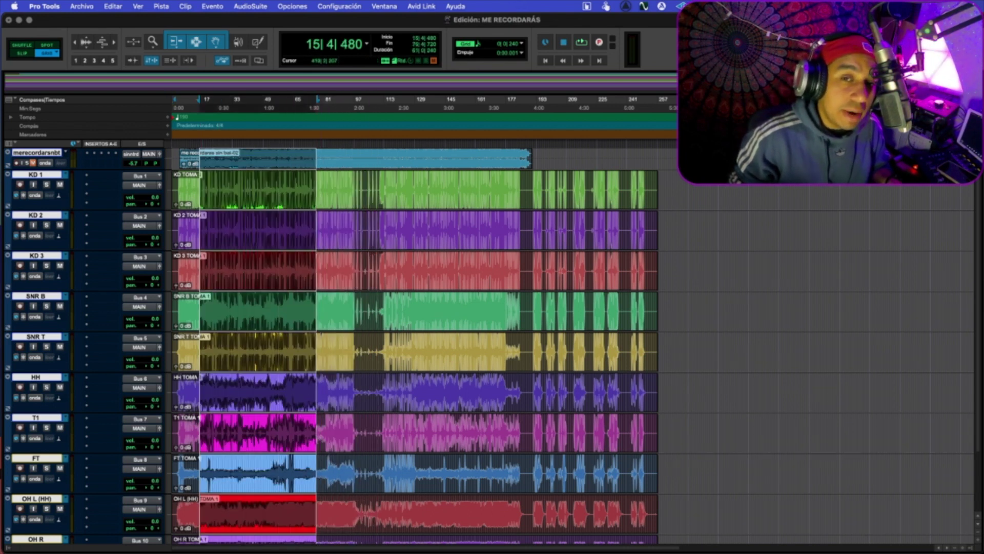
{"action": "key", "text": "super+4"}
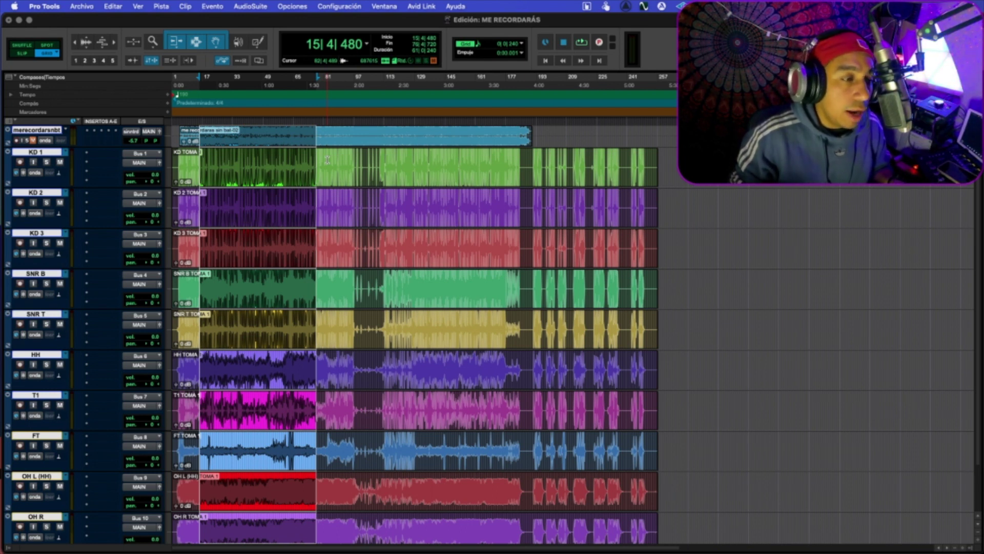
{"action": "key", "text": "super+bracketright"}
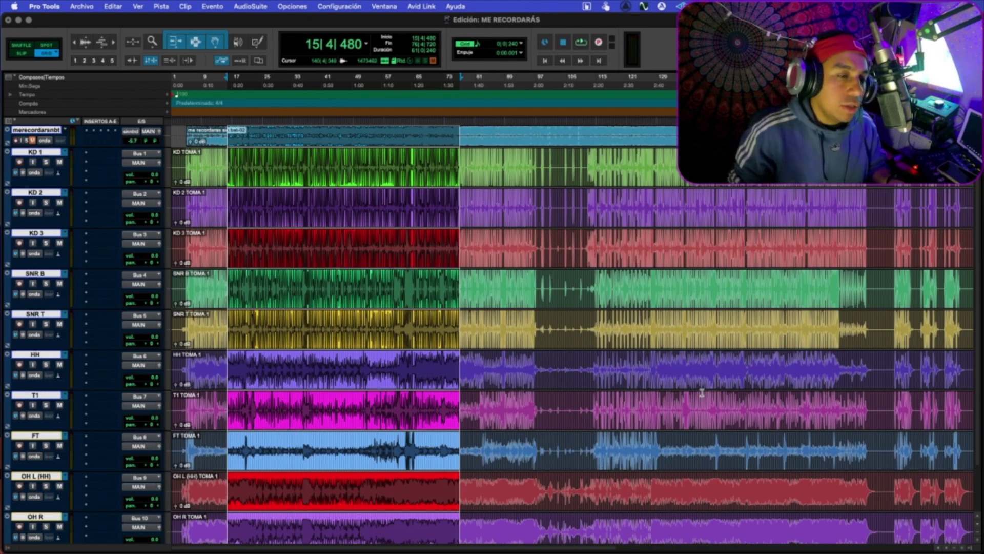
{"action": "key", "text": "super+bracketright"}
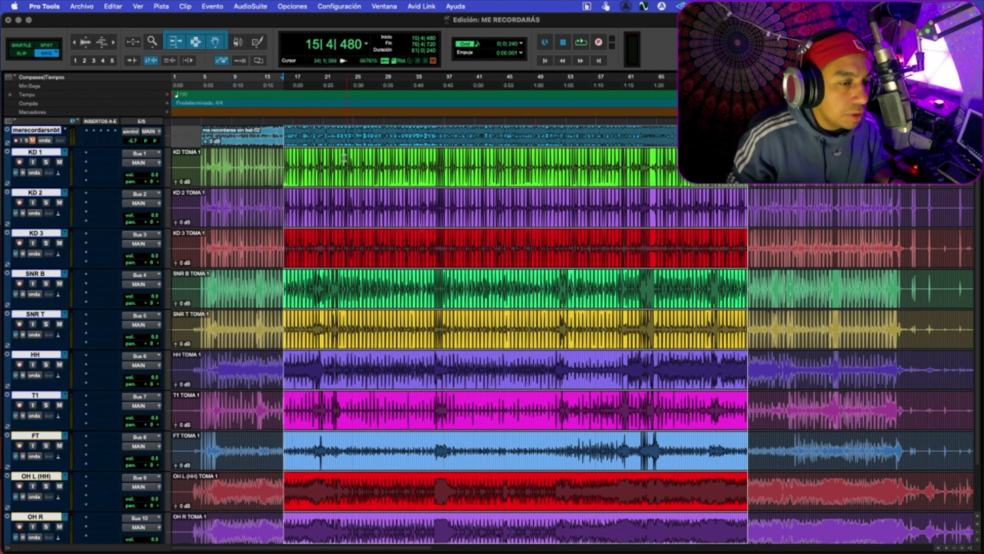
{"action": "key", "text": "space"}
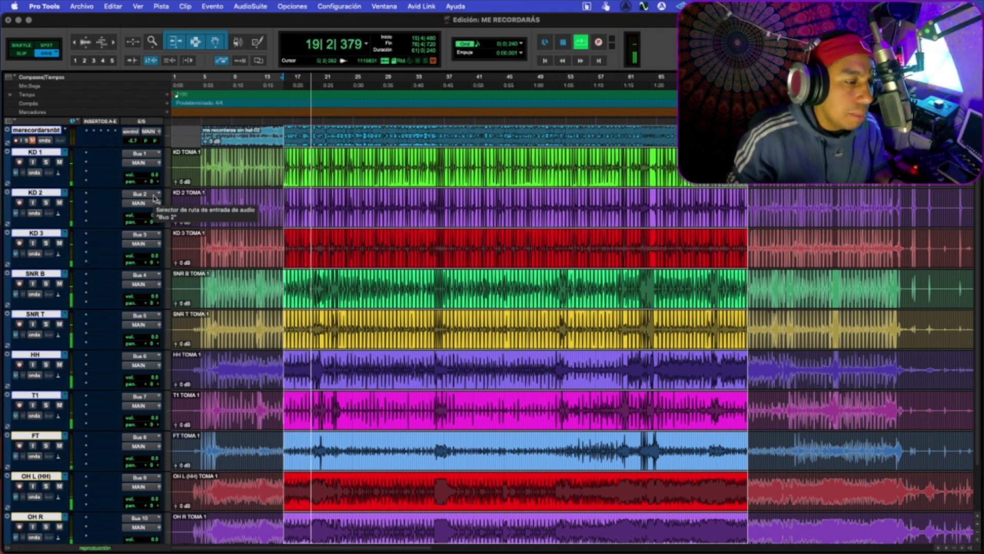
{"action": "key", "text": "space"}
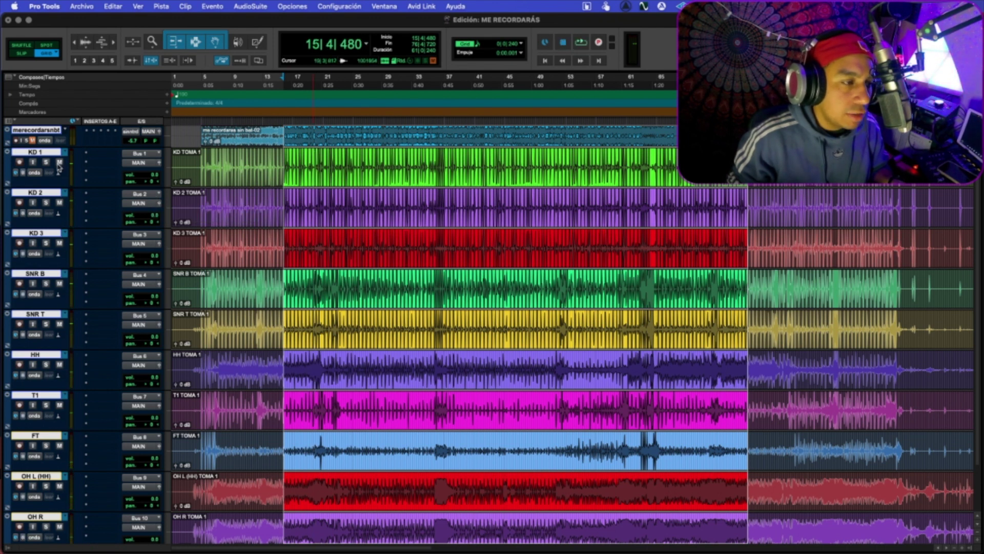
Step: Place the cursor at bar 17, try soloing KD 1, and check the DRUMS group in the groups list
{"action": "scroll", "coordinate": [331, 145], "scroll_direction": "up", "scroll_amount": 2}
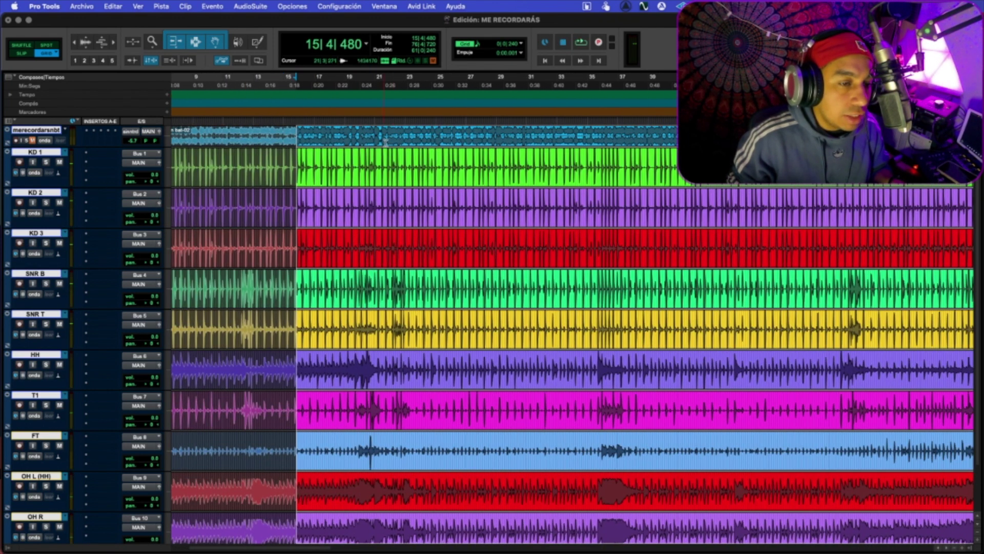
{"action": "left_click", "coordinate": [348, 153]}
{"action": "left_click", "coordinate": [317, 133]}
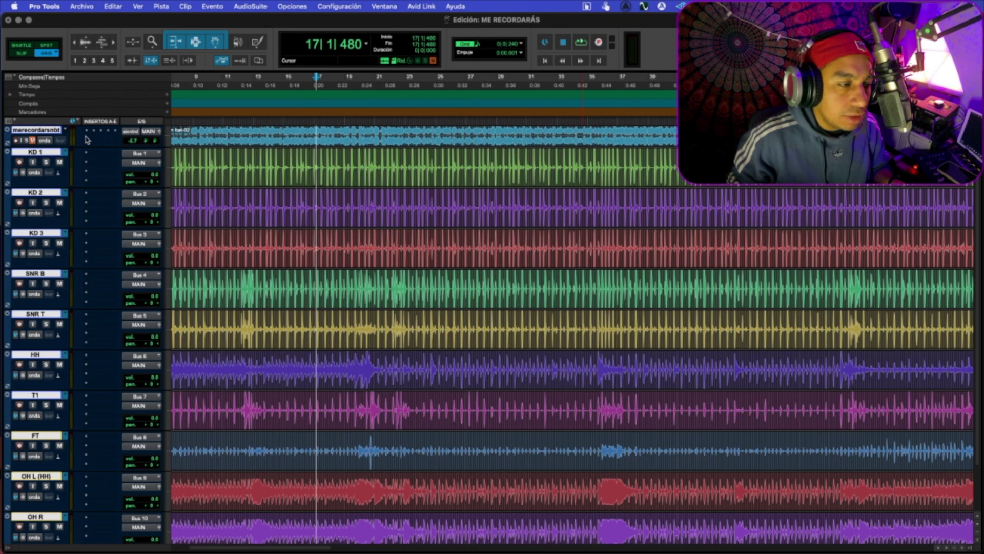
{"action": "left_click", "coordinate": [46, 162]}
{"action": "left_click", "coordinate": [46, 162], "text": "alt"}
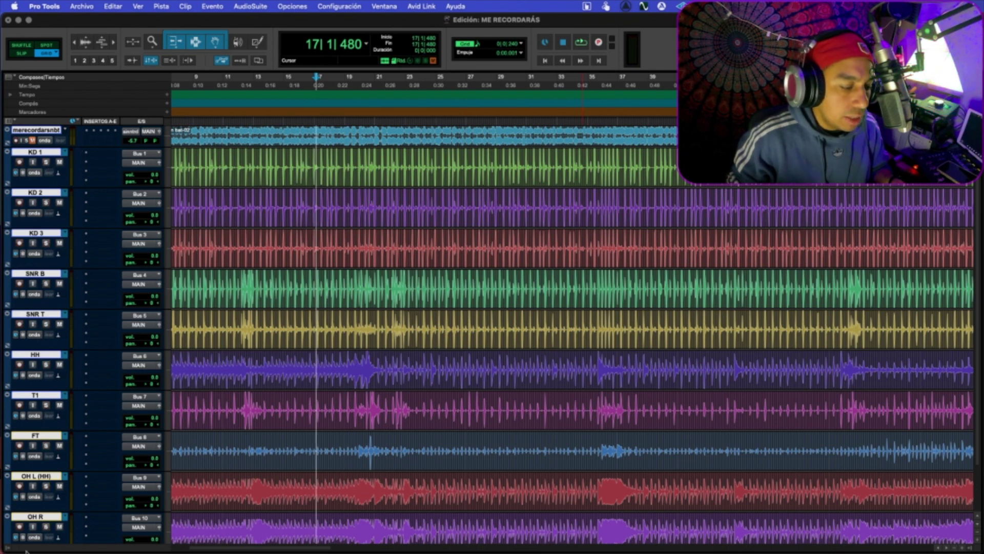
{"action": "left_click", "coordinate": [6, 547]}
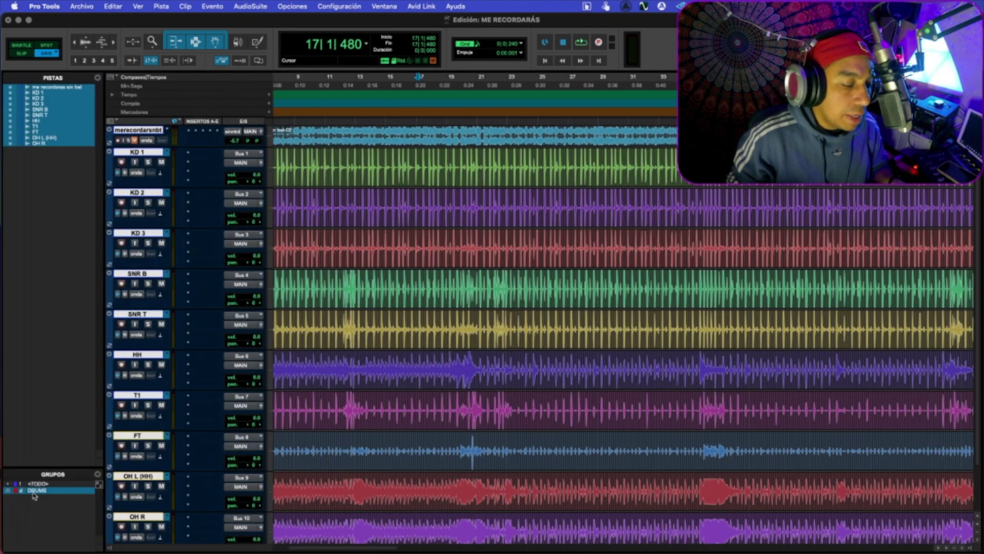
{"action": "left_click", "coordinate": [110, 547]}
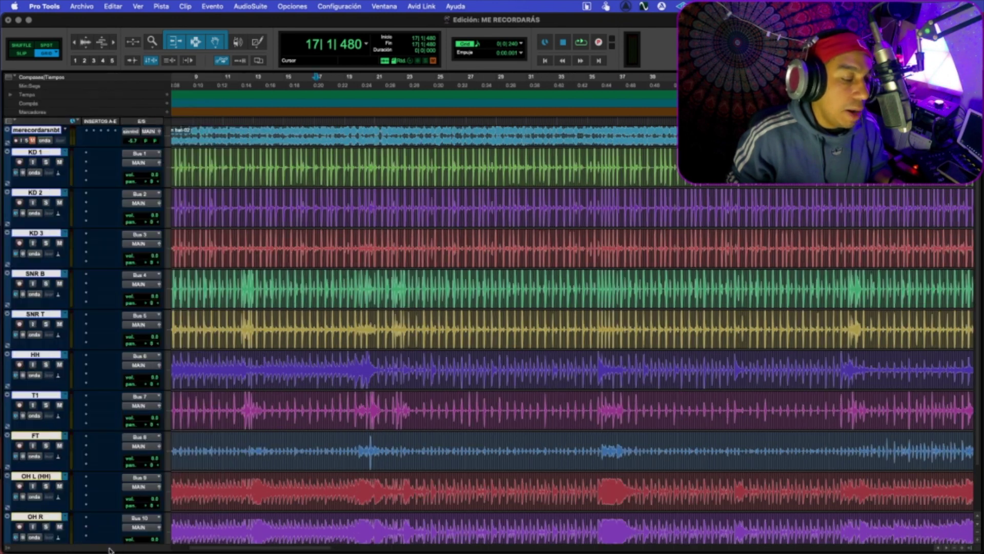
Step: Place the playback cursor at 12|2|720, solo the KD 1 track and listen to it
{"action": "left_click_drag", "start_coordinate": [276, 97], "coordinate": [391, 97]}
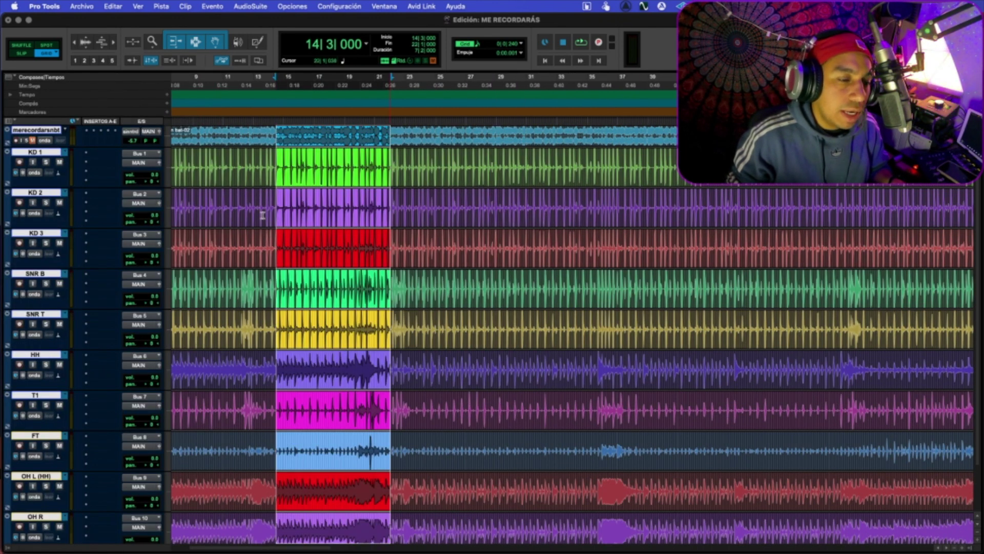
{"action": "left_click", "coordinate": [291, 165]}
{"action": "key", "text": "KP_1"}
{"action": "key", "text": "KP_1"}
{"action": "key", "text": "KP_1"}
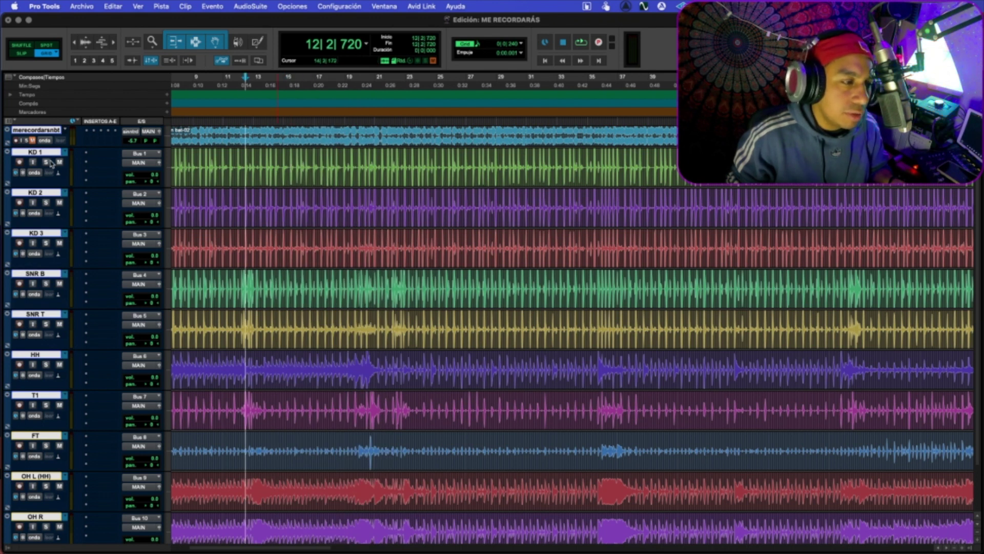
{"action": "key", "text": "space"}
{"action": "left_click", "coordinate": [46, 162]}
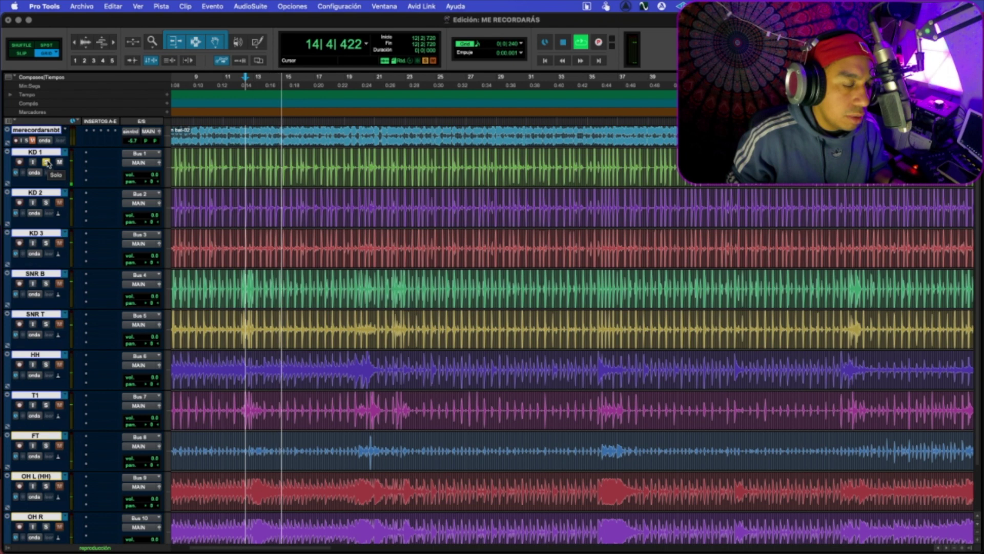
{"action": "key", "text": "space"}
Step: Insert Trigger 2 (mono) on the KD 1 track and set its Sensitivity to 40 while playing the track
{"action": "left_click", "coordinate": [107, 156]}
{"action": "mouse_move", "coordinate": [109, 156]}
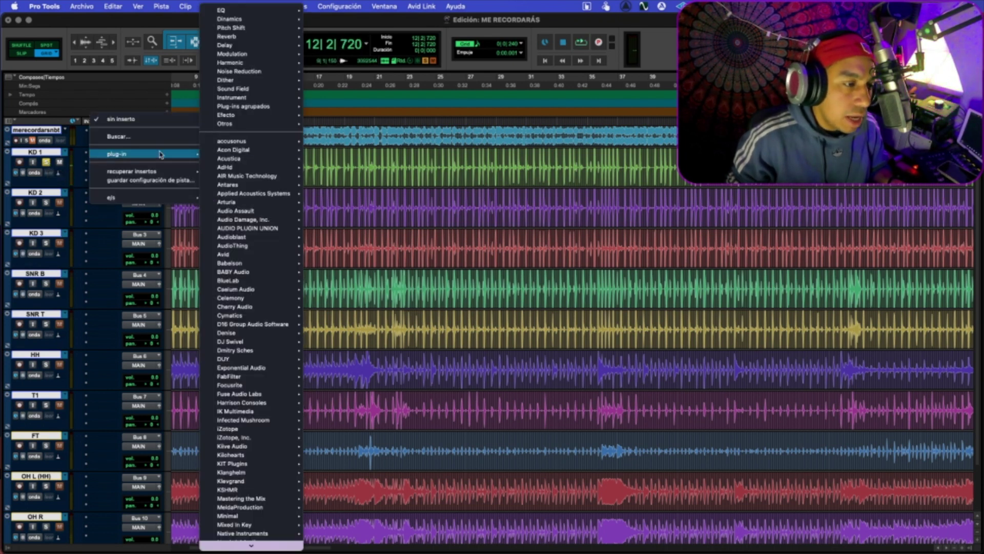
{"action": "scroll", "coordinate": [264, 240], "scroll_direction": "down", "scroll_amount": 5}
{"action": "mouse_move", "coordinate": [278, 342]}
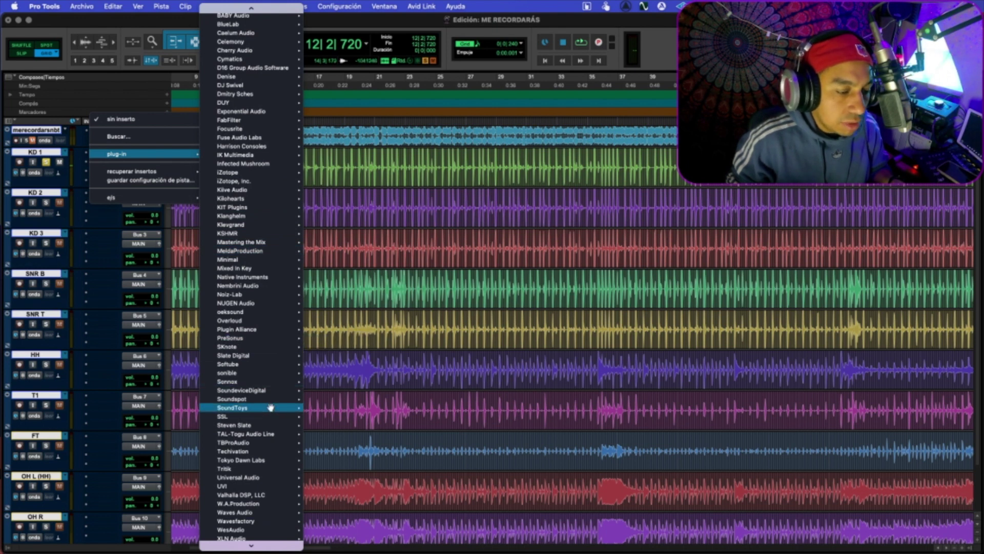
{"action": "mouse_move", "coordinate": [265, 427]}
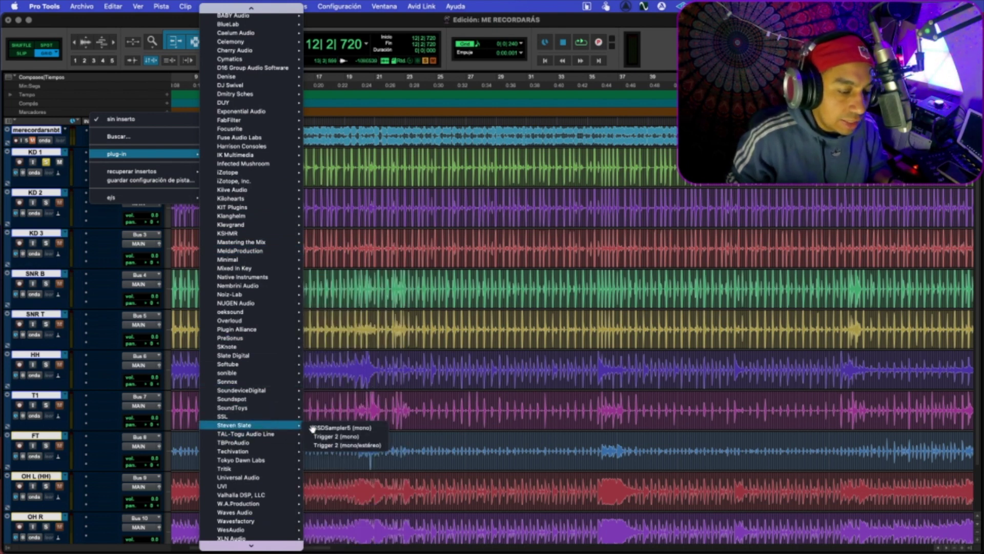
{"action": "left_click", "coordinate": [338, 436]}
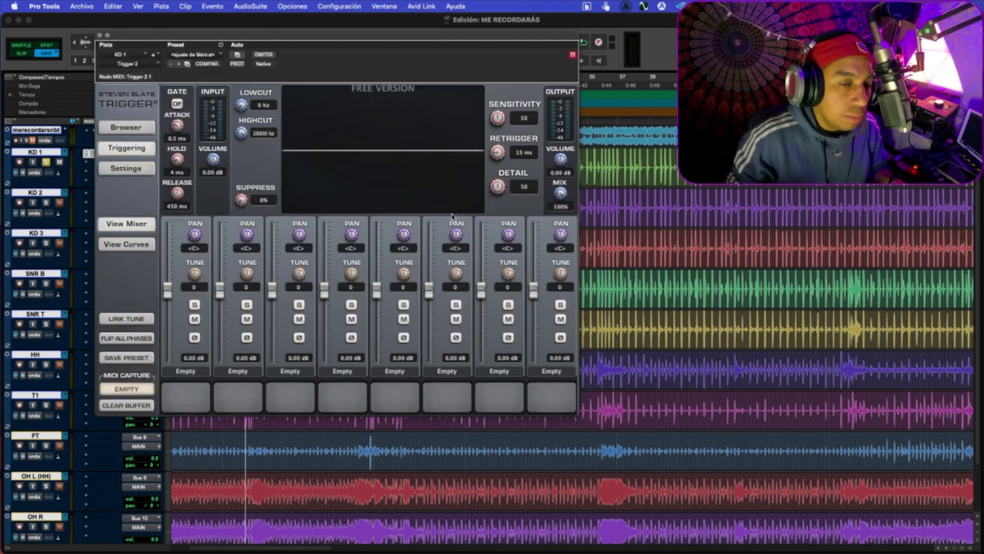
{"action": "key", "text": "space"}
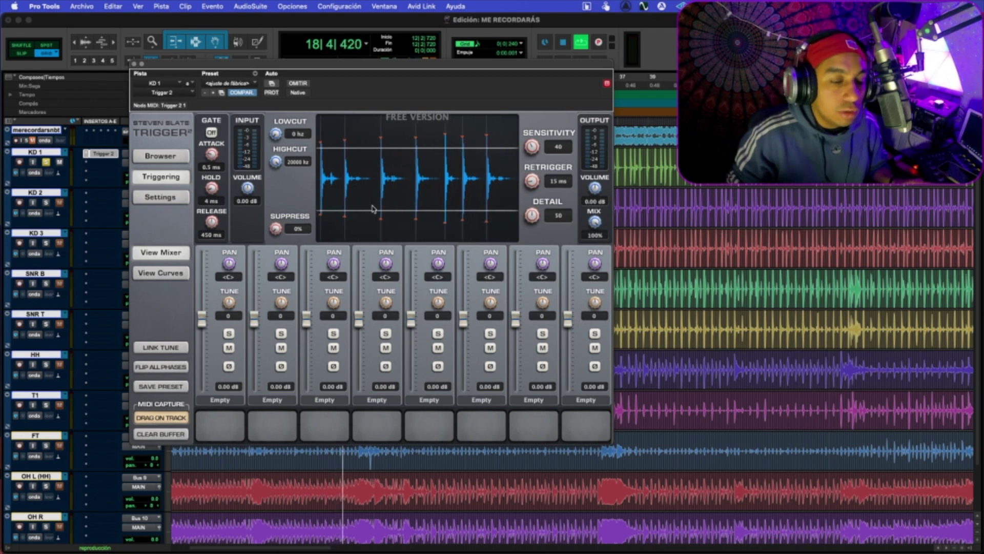
{"action": "key", "text": "space"}
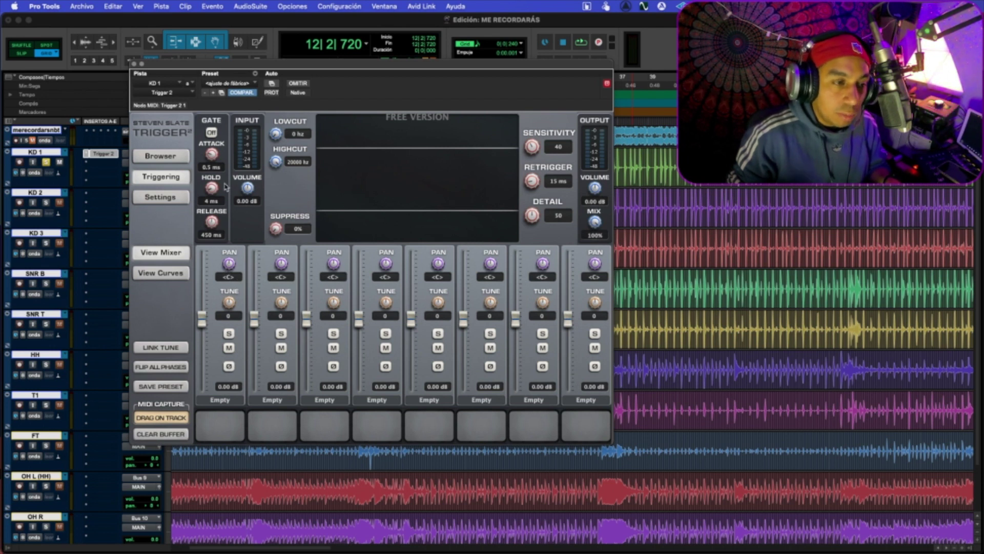
Step: Browse the Trigger 2 sample library, examining the contents of the Kick 05, Kick 11 and Snare 21 folders
{"action": "left_click", "coordinate": [168, 156]}
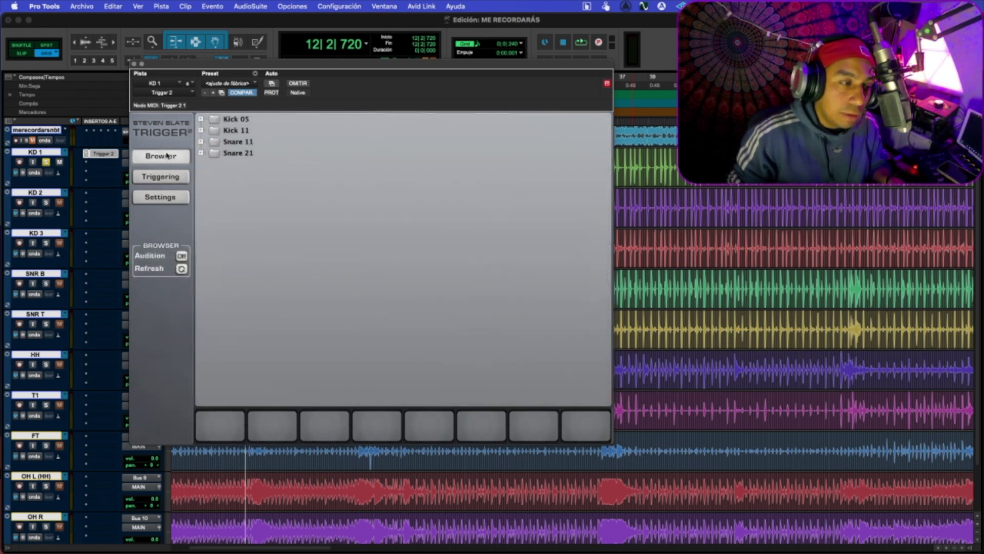
{"action": "left_click", "coordinate": [202, 119]}
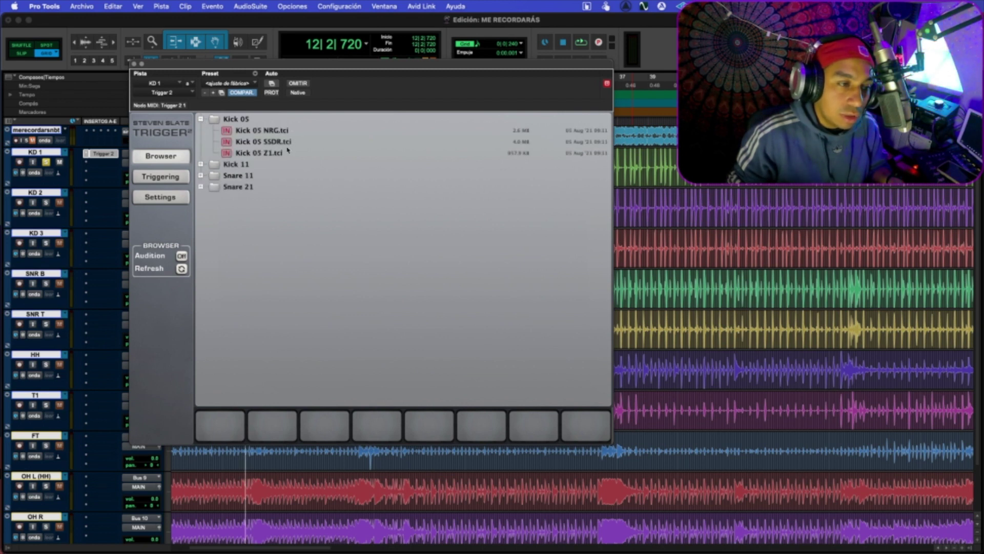
{"action": "left_click", "coordinate": [200, 165]}
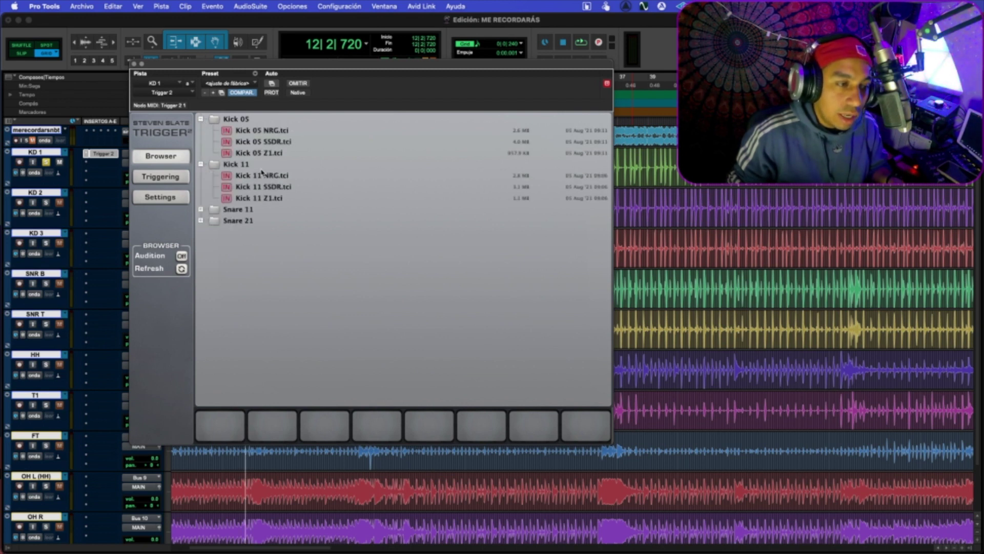
{"action": "left_click", "coordinate": [227, 165]}
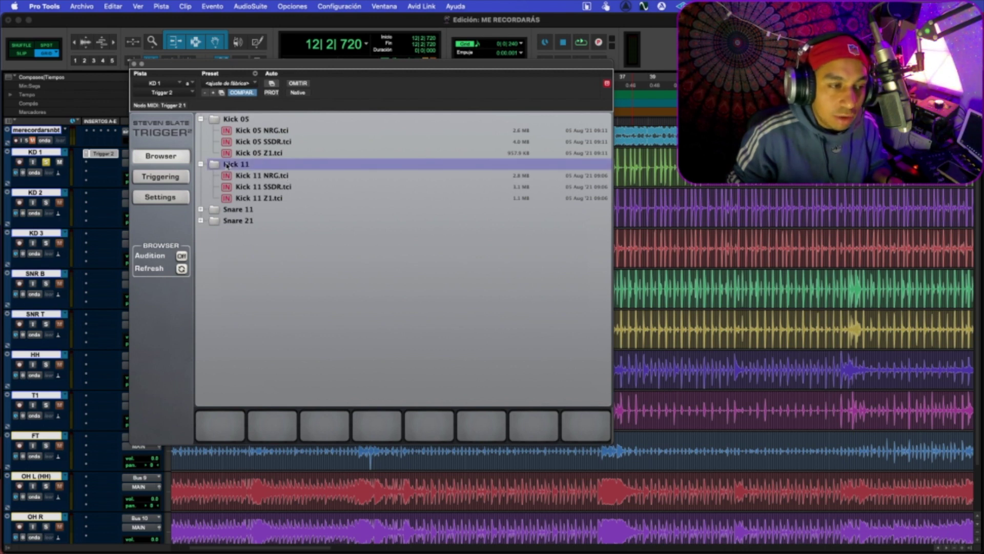
{"action": "left_click", "coordinate": [253, 210]}
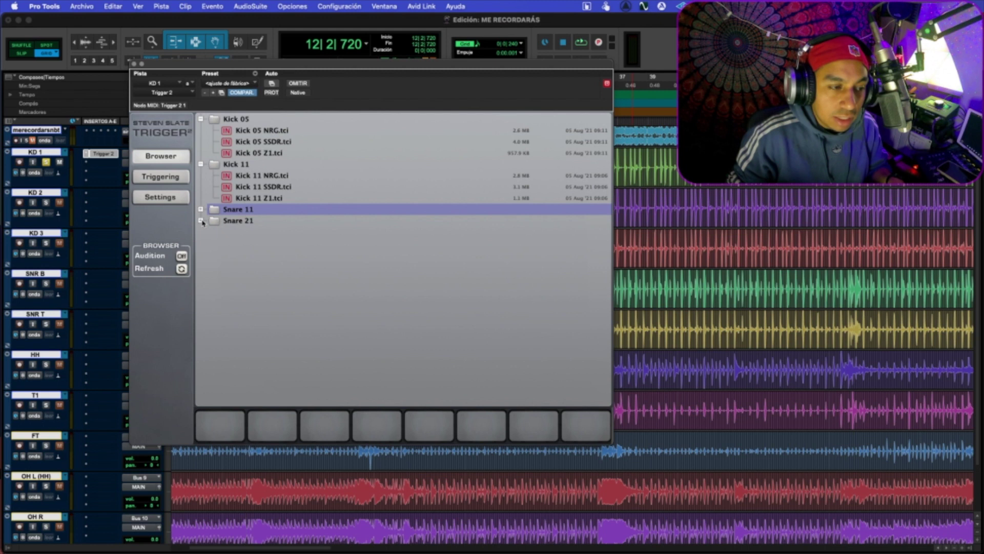
{"action": "left_click", "coordinate": [201, 220]}
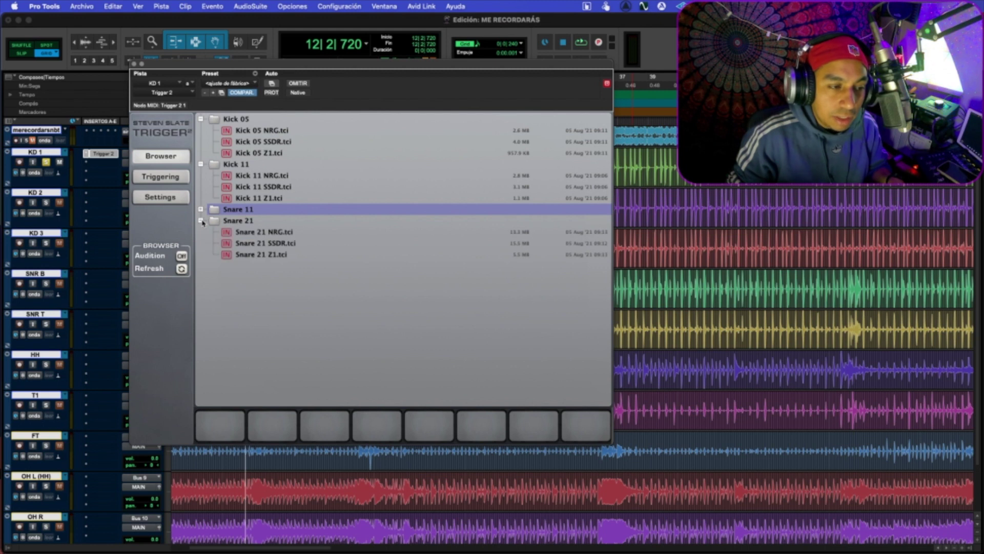
{"action": "left_click", "coordinate": [202, 165]}
{"action": "left_click", "coordinate": [201, 187]}
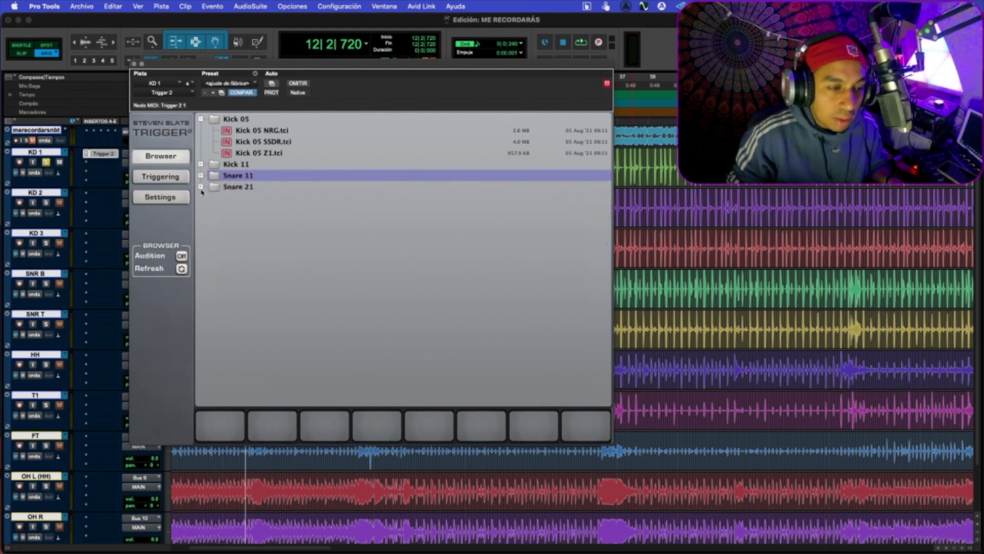
Step: Load the Kick 05 NRG, SSDR and Z1 samples into the first three Trigger 2 slots and collapse their folder
{"action": "left_click", "coordinate": [258, 130]}
{"action": "left_click_drag", "start_coordinate": [318, 131], "coordinate": [221, 424]}
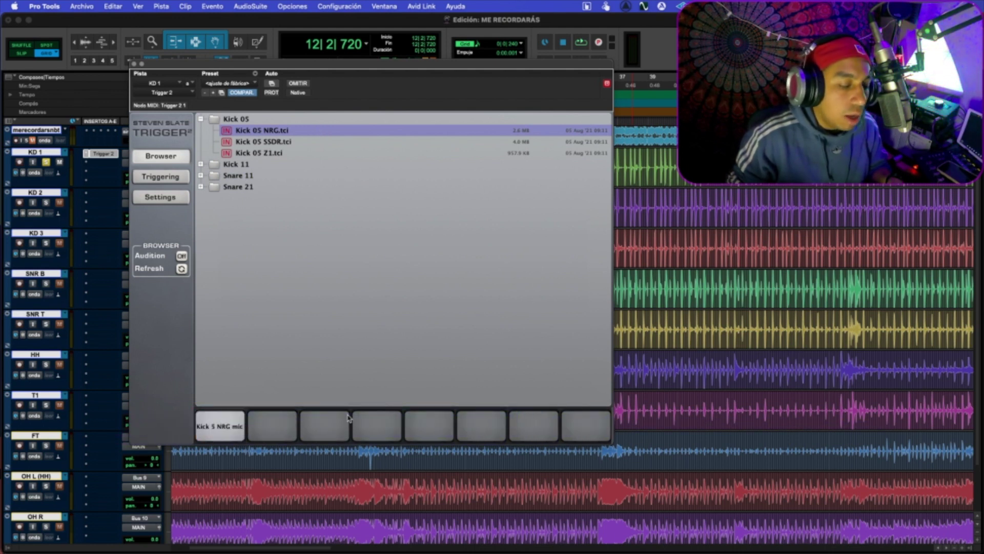
{"action": "left_click", "coordinate": [279, 142]}
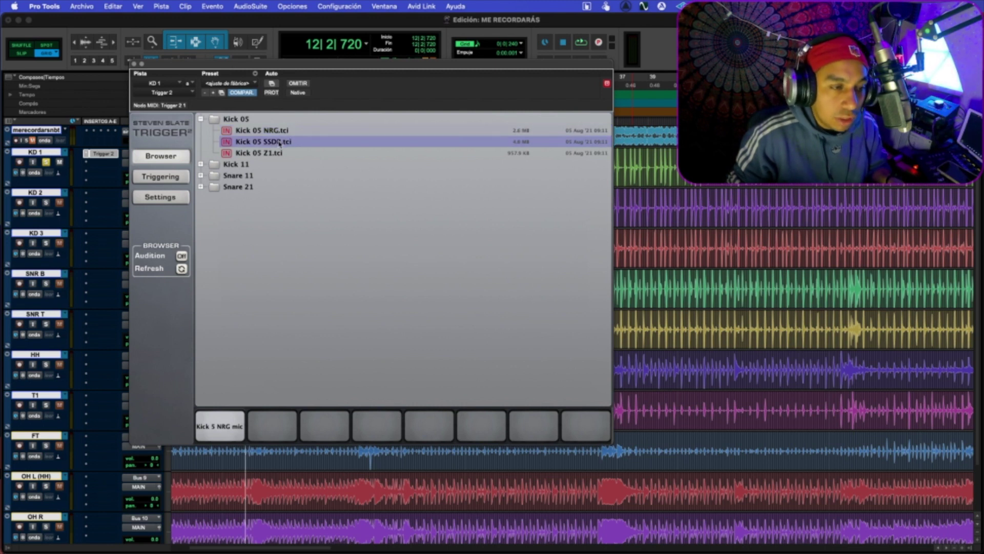
{"action": "left_click_drag", "start_coordinate": [263, 484], "coordinate": [272, 425]}
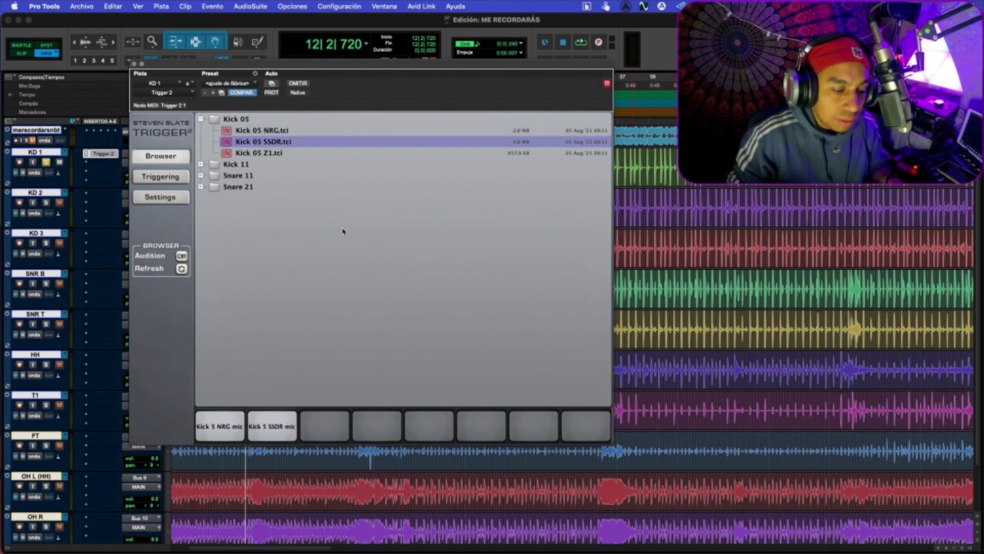
{"action": "left_click_drag", "start_coordinate": [281, 152], "coordinate": [332, 419]}
{"action": "left_click", "coordinate": [201, 119]}
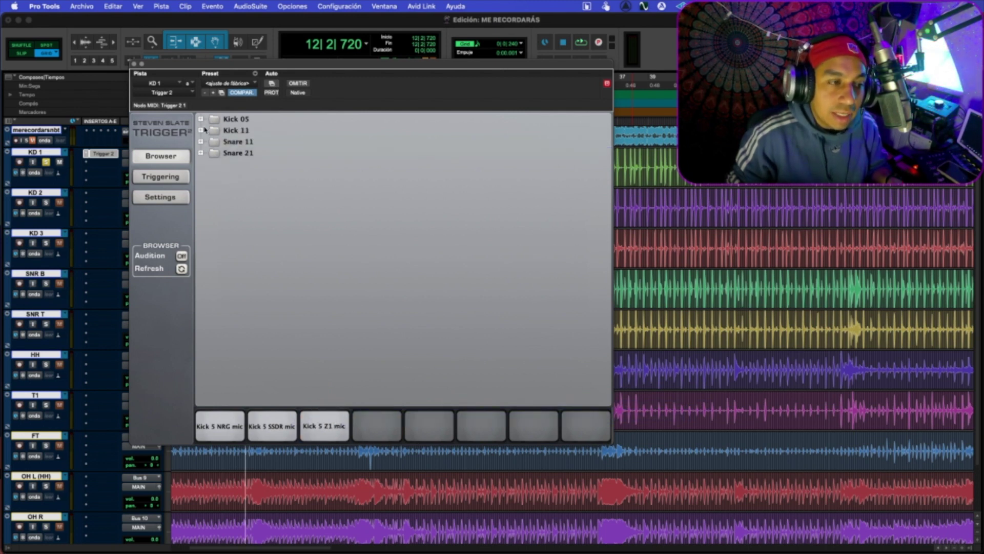
Step: Load the Kick 11 NRG, SSDR and Z1 samples into slots four to six and collapse their folder
{"action": "left_click", "coordinate": [201, 130]}
{"action": "left_click_drag", "start_coordinate": [231, 131], "coordinate": [391, 432]}
{"action": "left_click", "coordinate": [277, 140]}
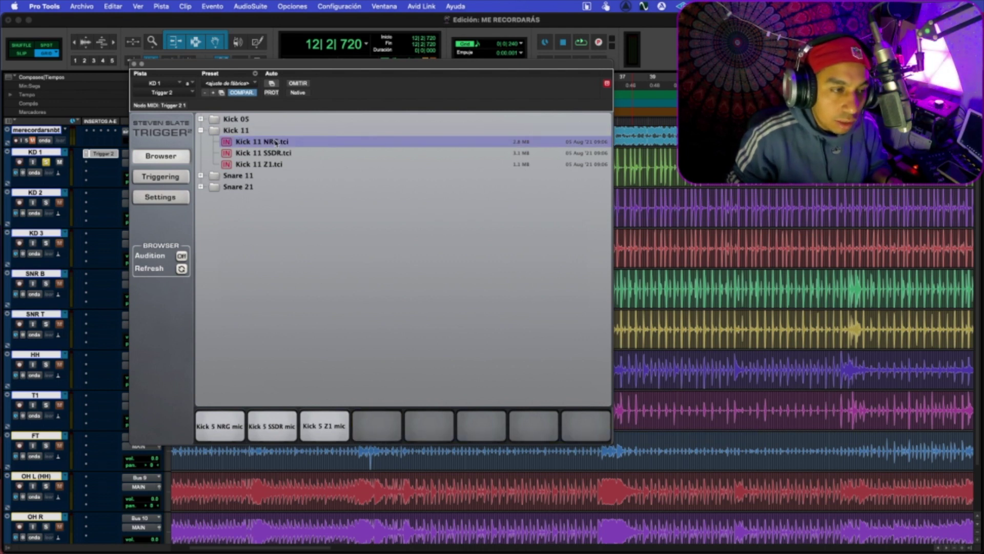
{"action": "left_click_drag", "start_coordinate": [447, 479], "coordinate": [377, 426]}
{"action": "left_click_drag", "start_coordinate": [263, 152], "coordinate": [430, 426]}
{"action": "left_click_drag", "start_coordinate": [276, 166], "coordinate": [480, 428]}
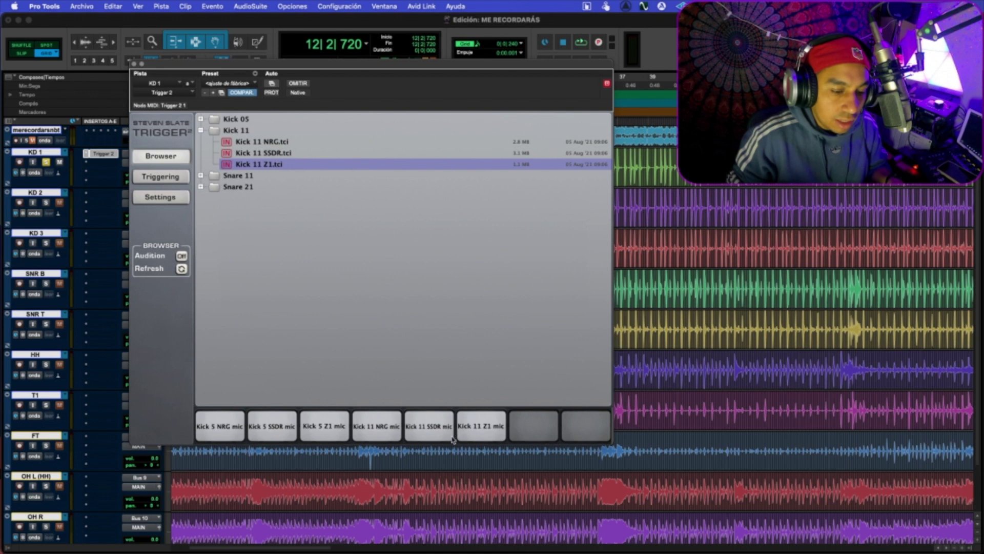
{"action": "left_click", "coordinate": [205, 132]}
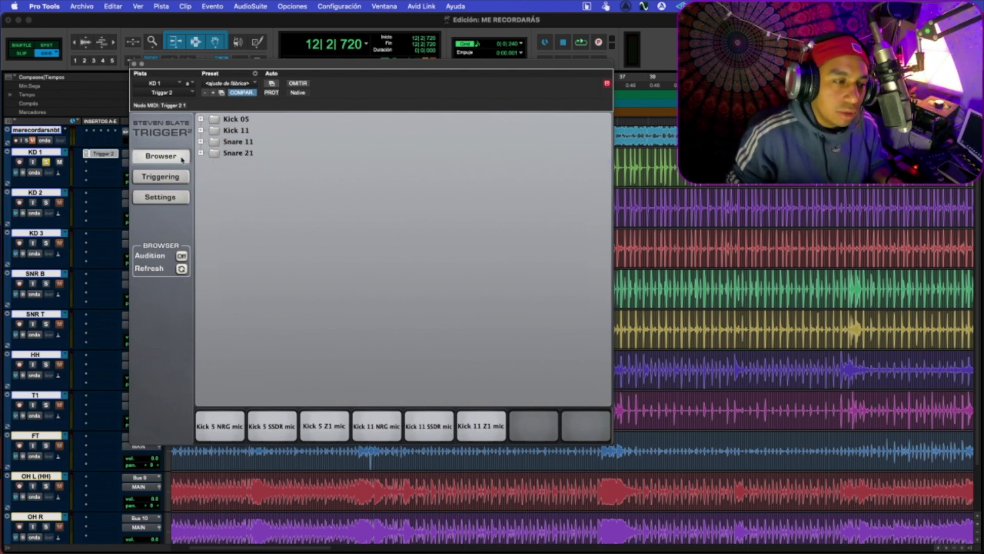
Step: Show the triggering mixer and audition the loaded Kick 5 samples from their slots
{"action": "left_click", "coordinate": [183, 174]}
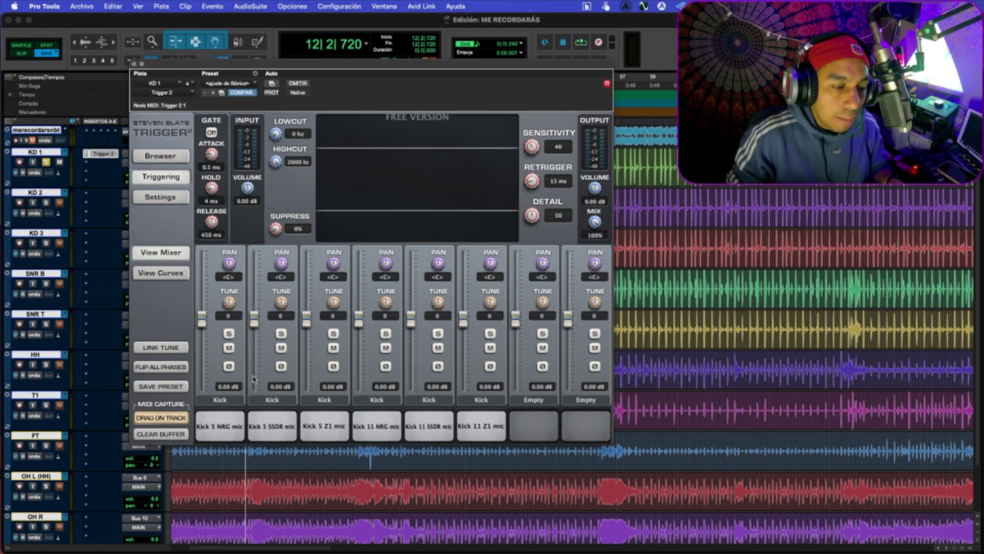
{"action": "left_click", "coordinate": [315, 419]}
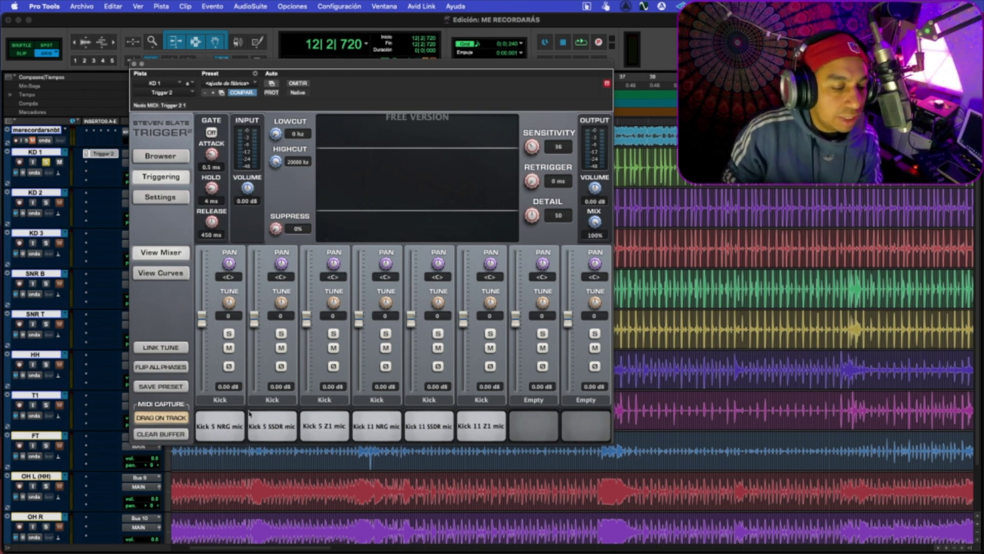
{"action": "left_click", "coordinate": [236, 428]}
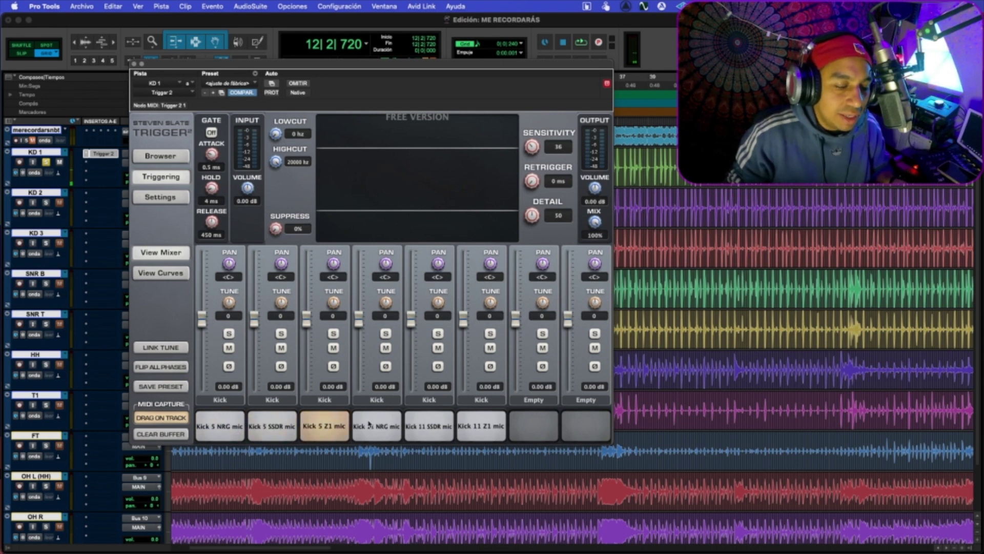
{"action": "left_click", "coordinate": [230, 435]}
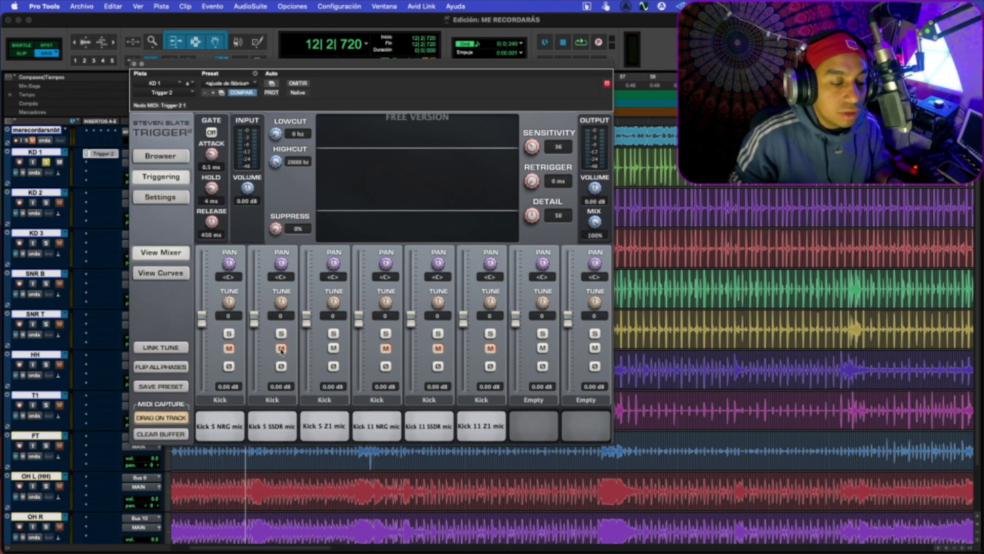
Step: Play the kick track and bypass and re-enable Trigger 2 to compare the original sound with the triggered sample
{"action": "key", "text": "space"}
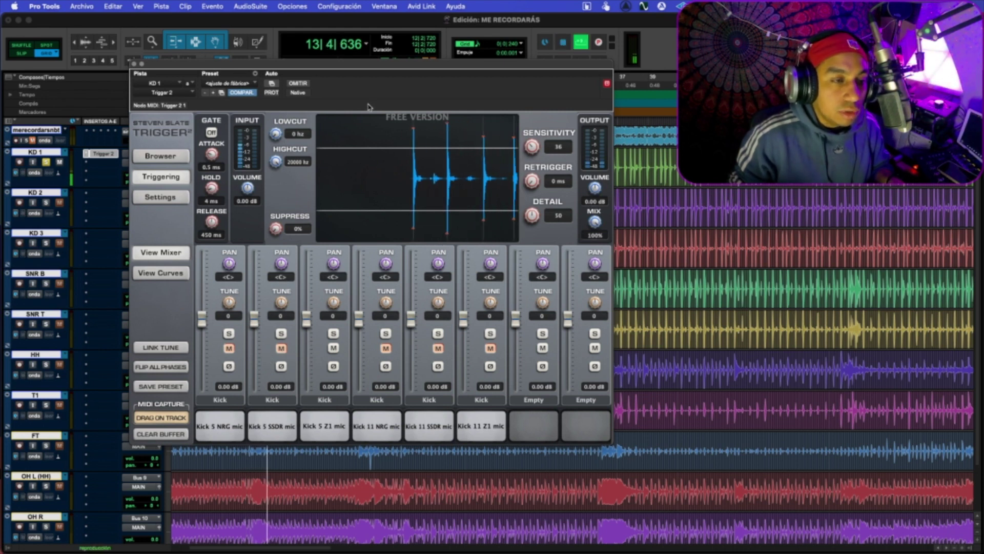
{"action": "left_click", "coordinate": [298, 84]}
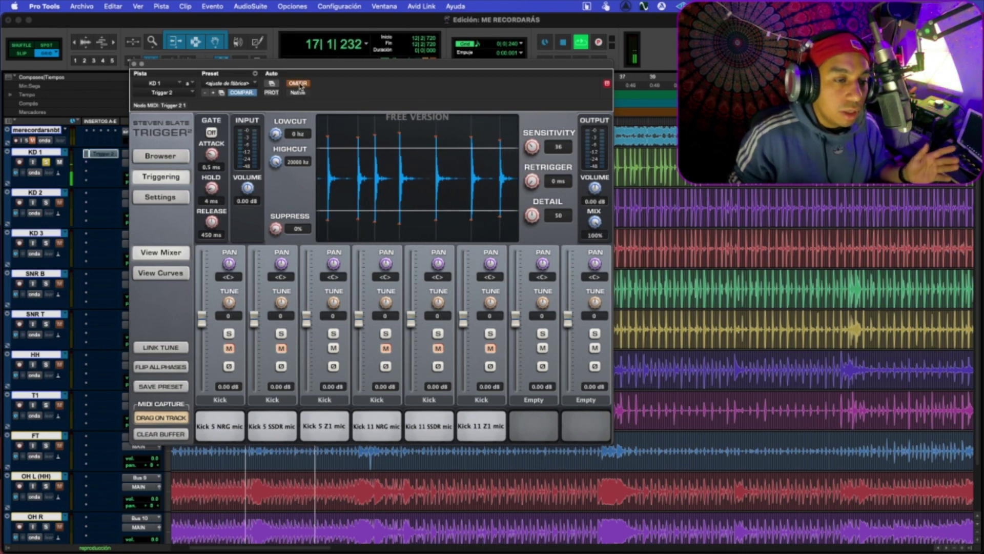
{"action": "left_click", "coordinate": [300, 84]}
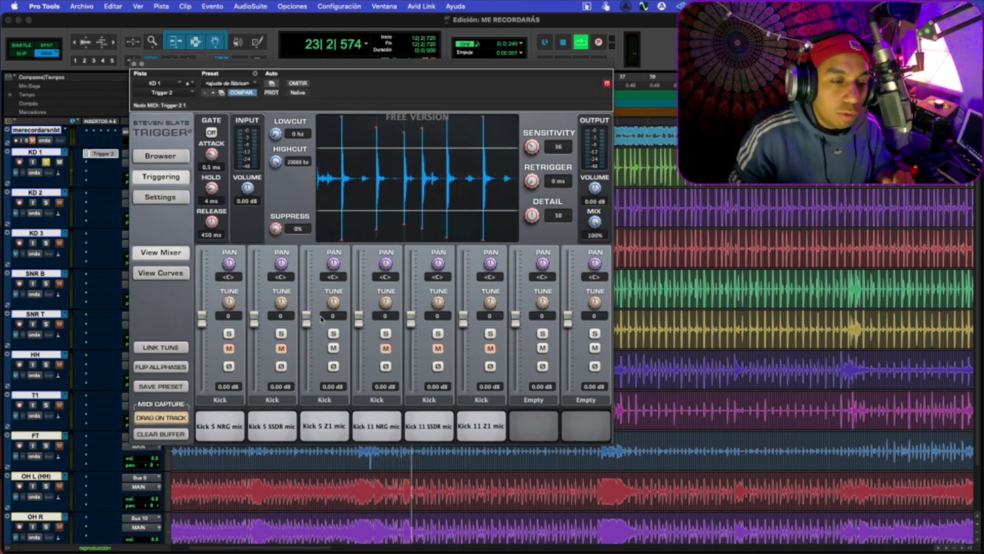
Step: Unmute Kick 5 SSDR and Kick 5 NRG during playback and lower them to about -10.1 dB and -10.9 dB
{"action": "left_click", "coordinate": [282, 348]}
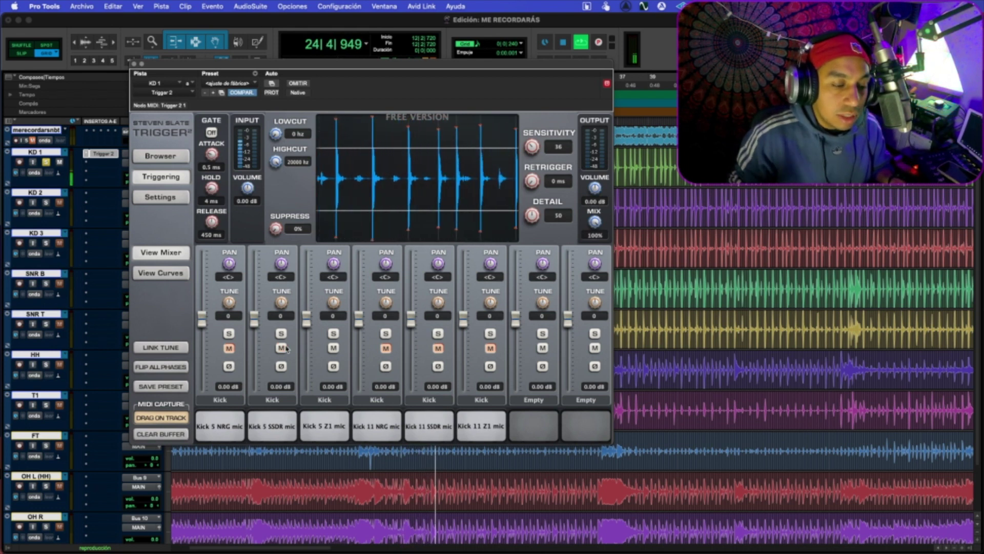
{"action": "left_click_drag", "start_coordinate": [254, 323], "coordinate": [255, 353]}
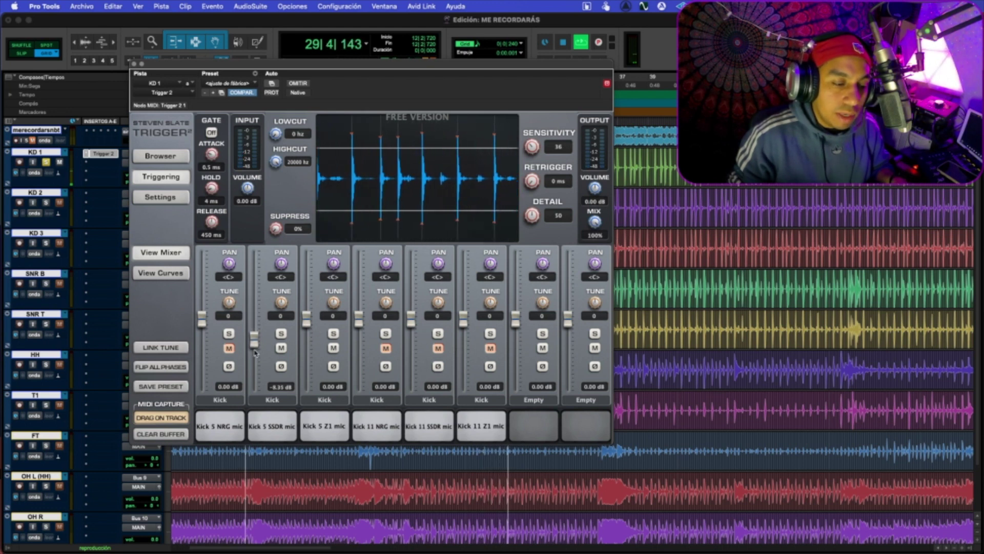
{"action": "left_click_drag", "start_coordinate": [254, 353], "coordinate": [256, 354]}
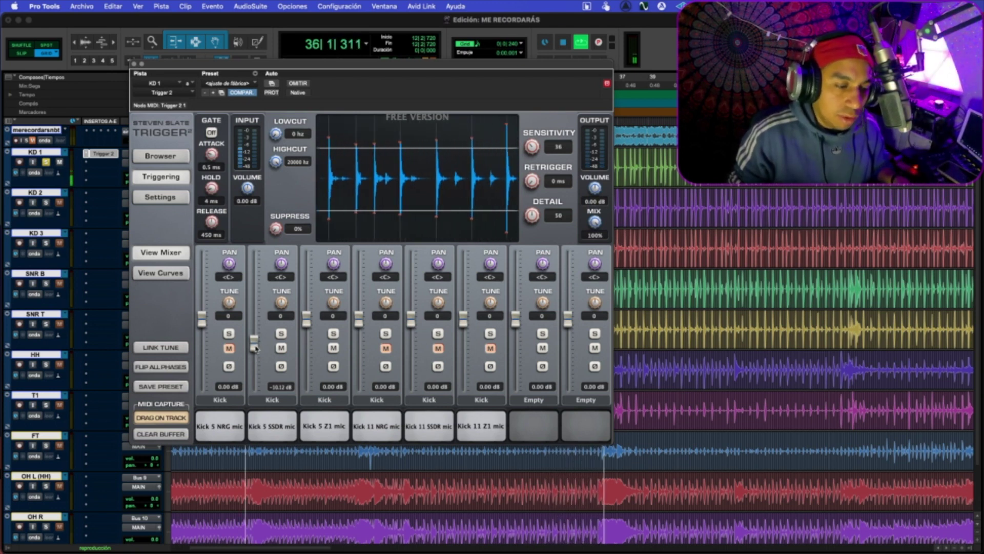
{"action": "left_click_drag", "start_coordinate": [202, 326], "coordinate": [201, 349]}
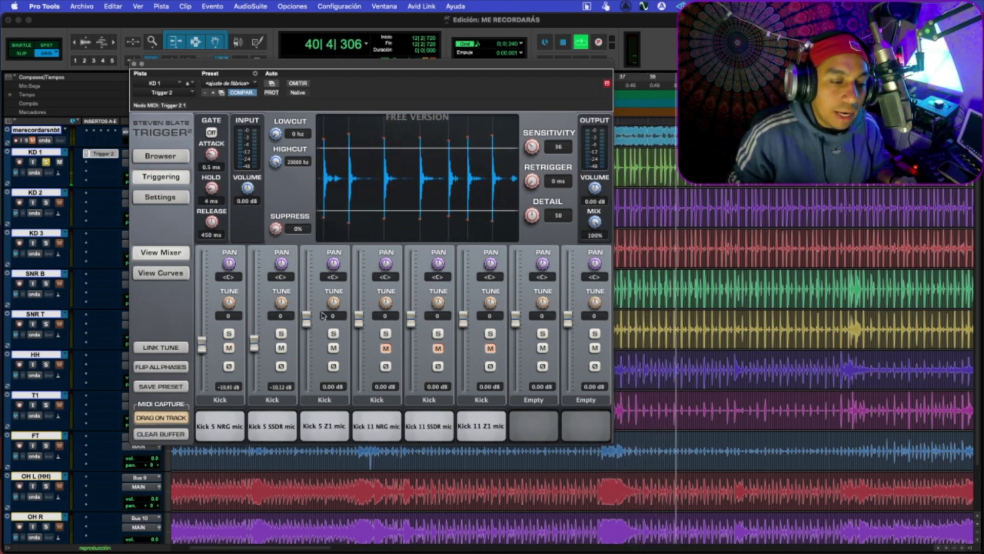
{"action": "key", "text": "space"}
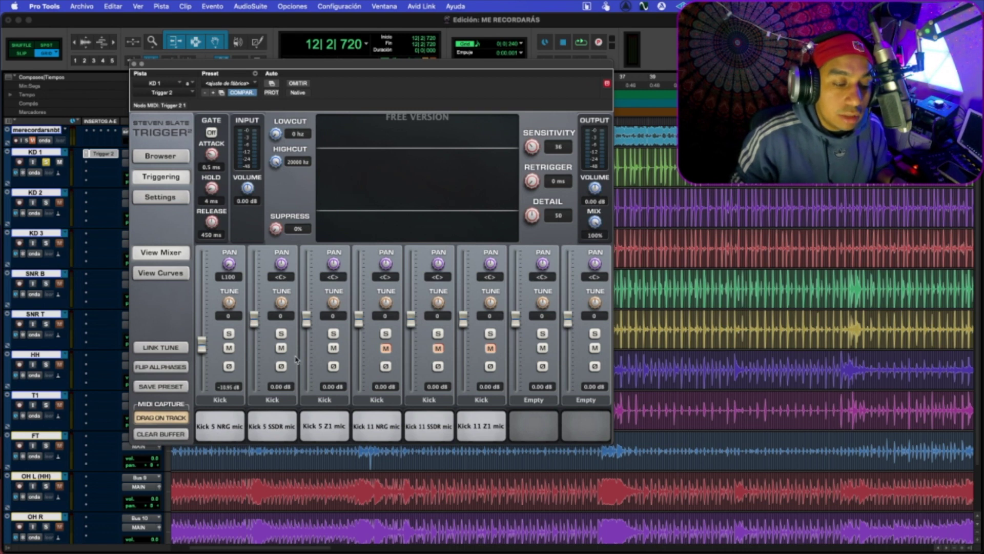
Step: Solo Kick 5 Z1 during playback, set its tune to -15 and level to about 3.2 dB, and unsolo it
{"action": "key", "text": "space"}
{"action": "left_click", "coordinate": [333, 334]}
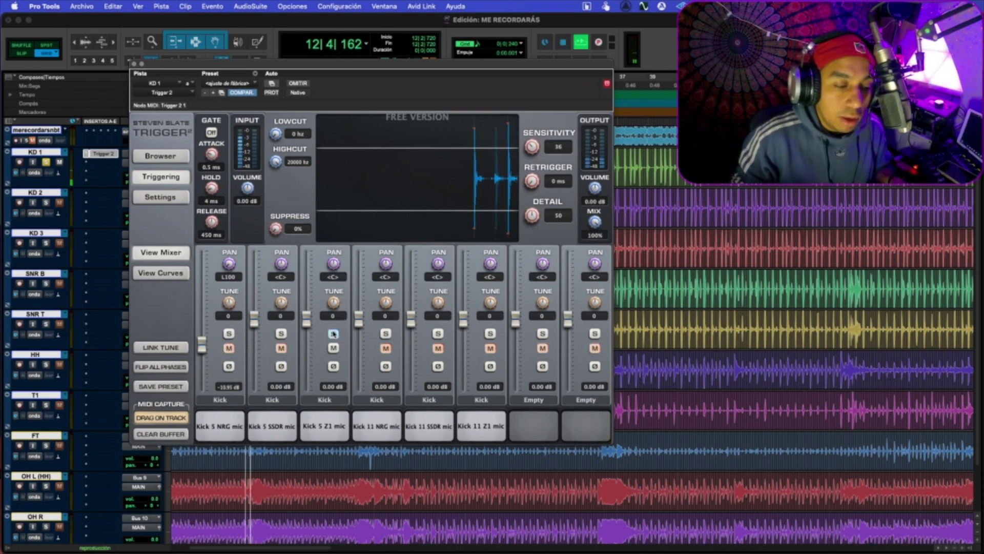
{"action": "left_click_drag", "start_coordinate": [334, 316], "coordinate": [335, 351]}
{"action": "left_click_drag", "start_coordinate": [306, 320], "coordinate": [335, 271]}
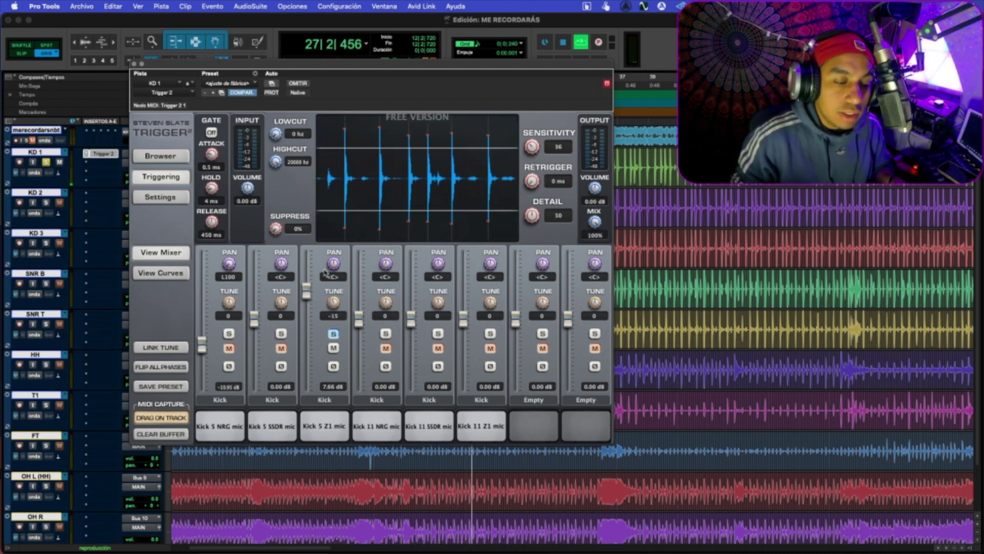
{"action": "left_click_drag", "start_coordinate": [306, 290], "coordinate": [318, 322]}
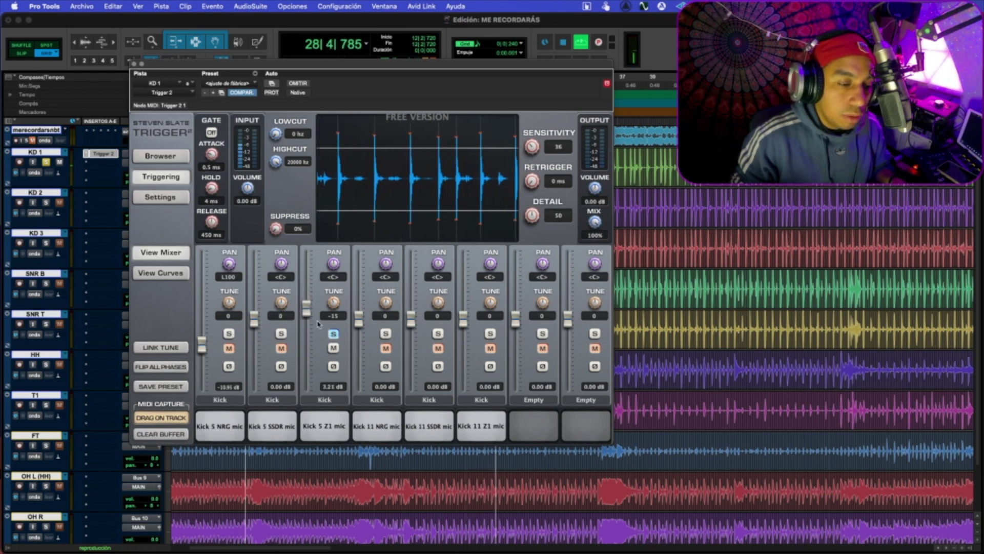
{"action": "left_click", "coordinate": [333, 333]}
Step: Set Kick 5 NRG to tune -14 and about -13.2 dB, and Kick 5 SSDR to tune -16 and about -10.6 dB, while playing
{"action": "left_click_drag", "start_coordinate": [254, 319], "coordinate": [203, 355]}
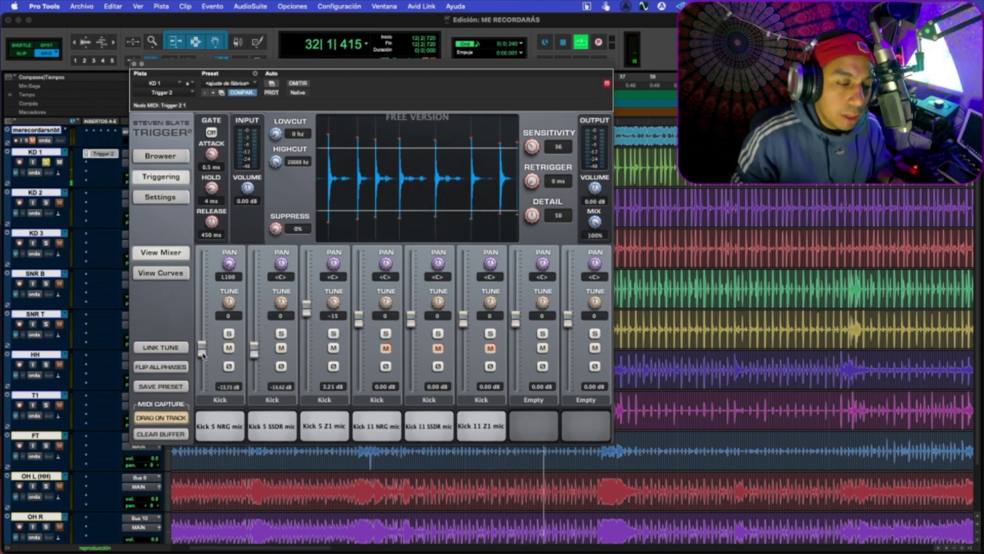
{"action": "left_click_drag", "start_coordinate": [225, 306], "coordinate": [278, 317]}
{"action": "left_click_drag", "start_coordinate": [254, 350], "coordinate": [254, 342]}
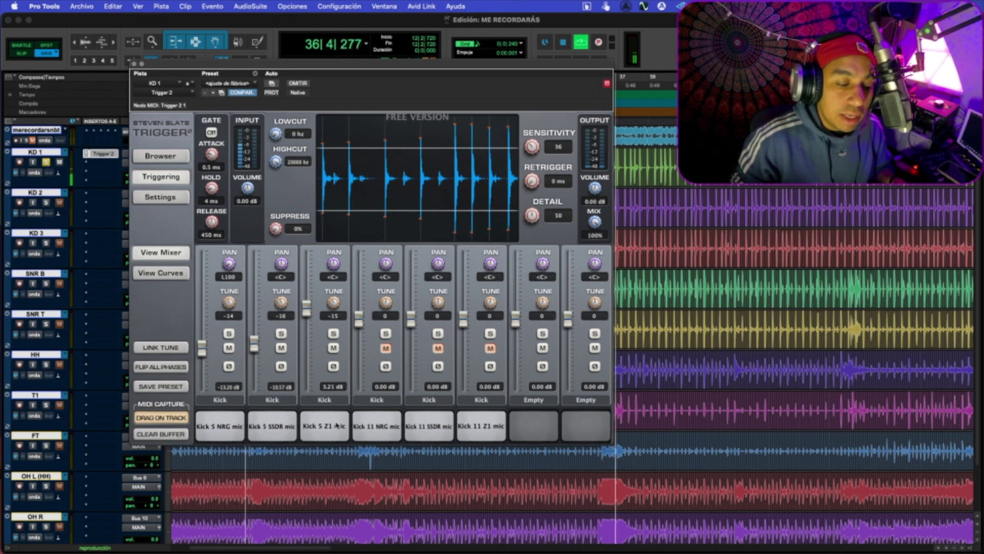
{"action": "key", "text": "space"}
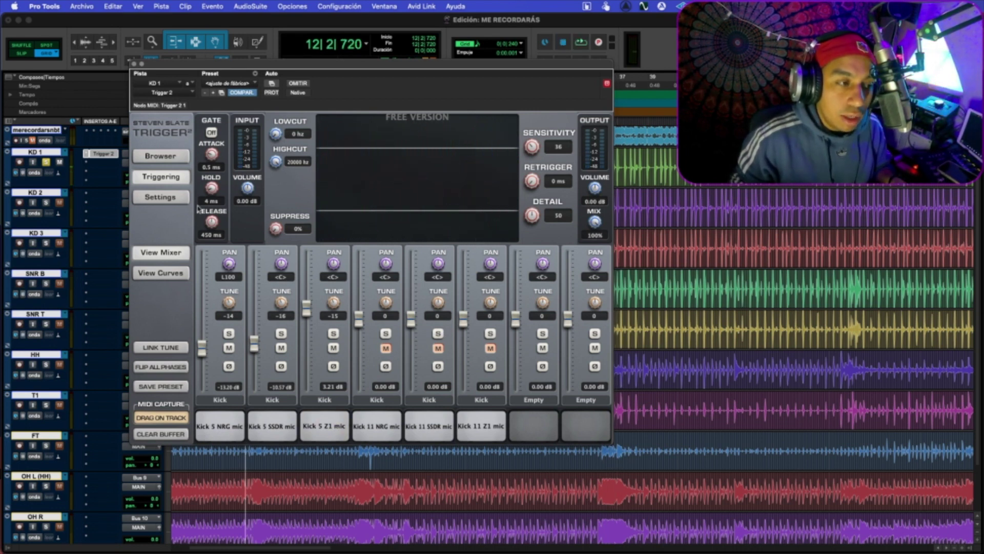
Step: Open the Kick 05 folder in the sample browser and load another Kick 05 Z1 into the seventh slot
{"action": "left_click", "coordinate": [181, 156]}
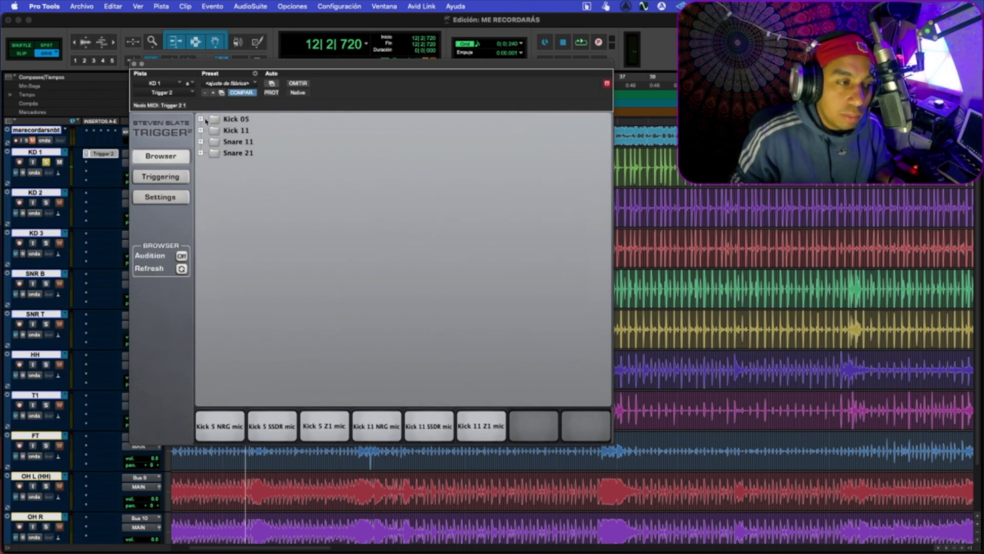
{"action": "left_click", "coordinate": [201, 119]}
{"action": "left_click_drag", "start_coordinate": [277, 153], "coordinate": [541, 426]}
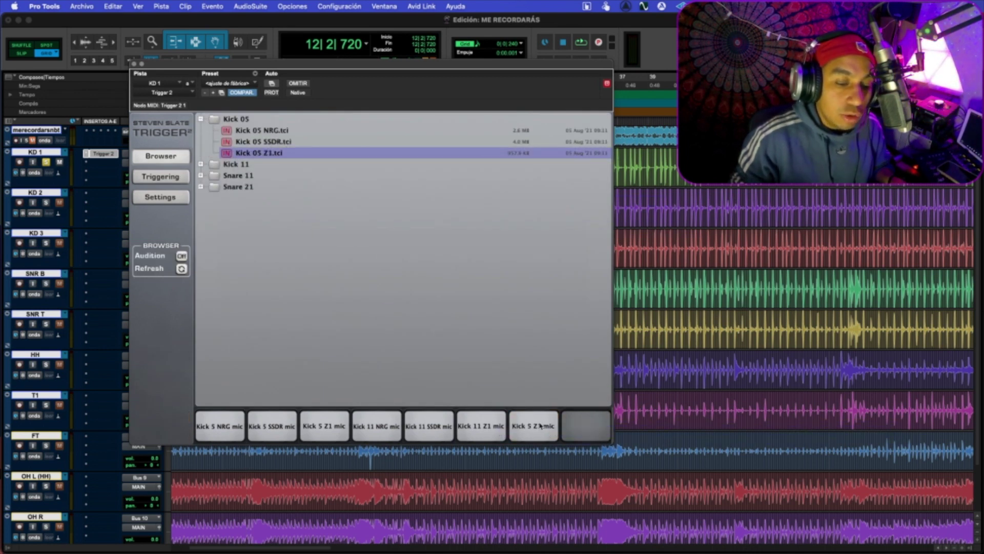
Step: Clear the three Kick 11 slots and the duplicate Kick 5 Z1 in the seventh slot
{"action": "right_click", "coordinate": [429, 427]}
{"action": "left_click", "coordinate": [350, 296]}
{"action": "right_click", "coordinate": [480, 423]}
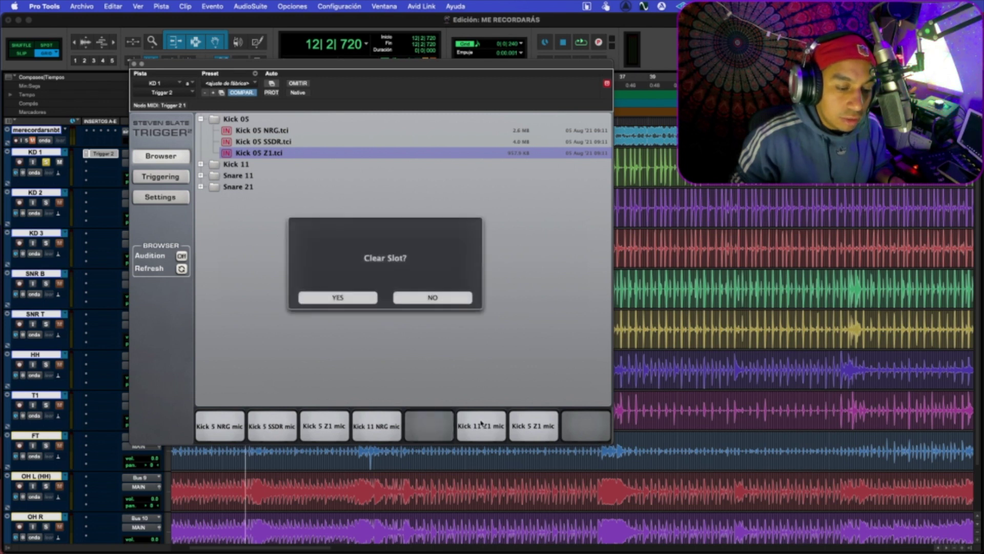
{"action": "left_click", "coordinate": [350, 301]}
{"action": "right_click", "coordinate": [518, 425]}
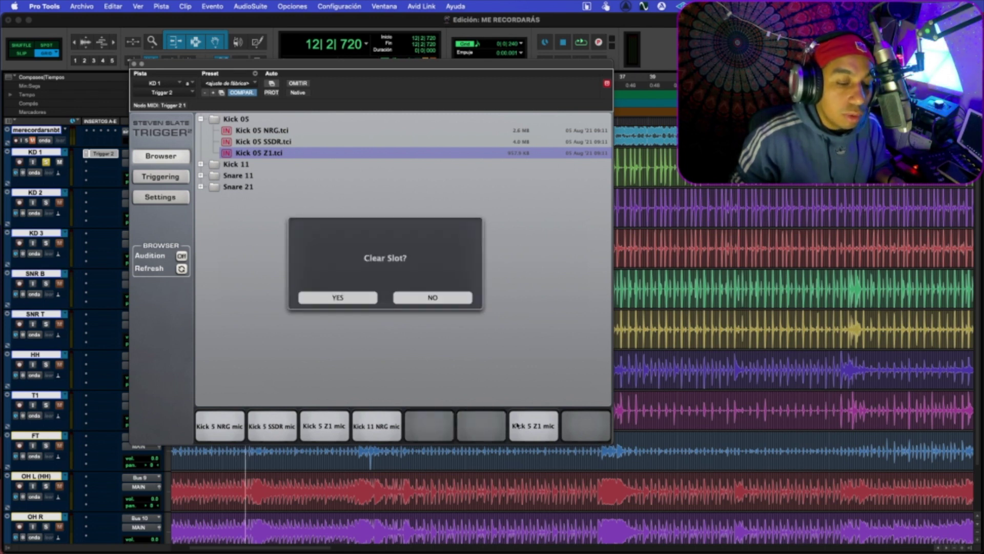
{"action": "left_click", "coordinate": [352, 300]}
{"action": "right_click", "coordinate": [374, 429]}
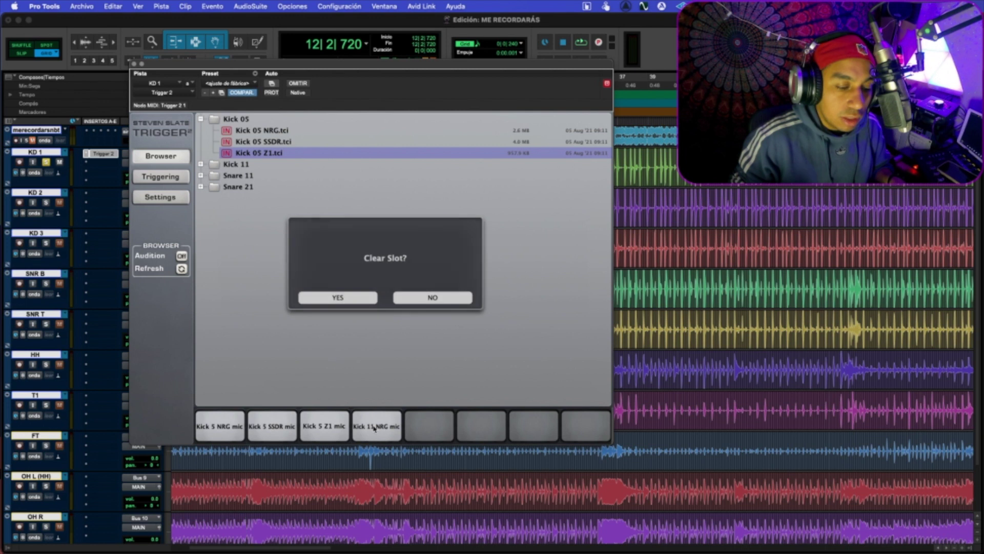
{"action": "left_click", "coordinate": [348, 298]}
Step: Load Kick 05 Z1 into the fourth slot and set its tune to 66 and level to about 4.2 dB while playing
{"action": "left_click", "coordinate": [246, 121]}
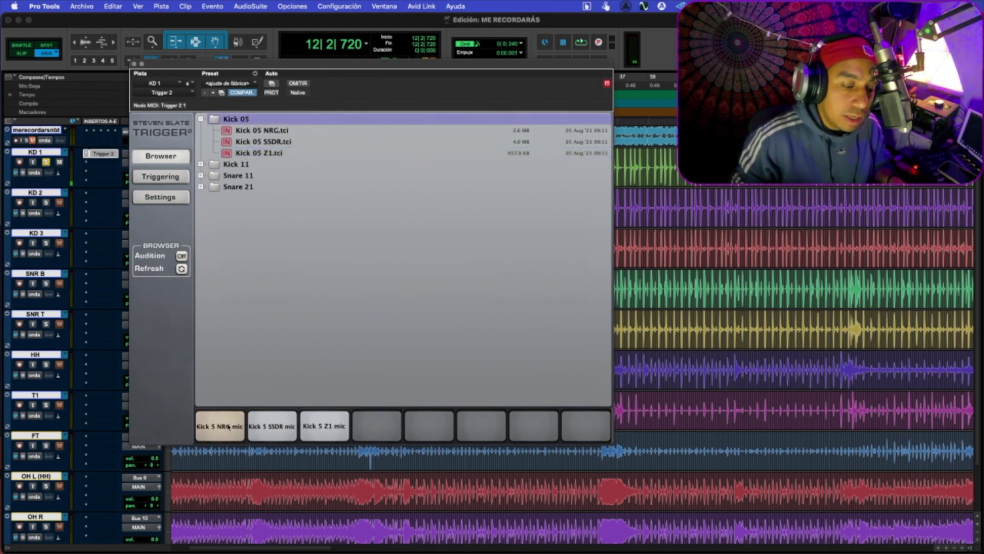
{"action": "left_click_drag", "start_coordinate": [280, 151], "coordinate": [378, 433]}
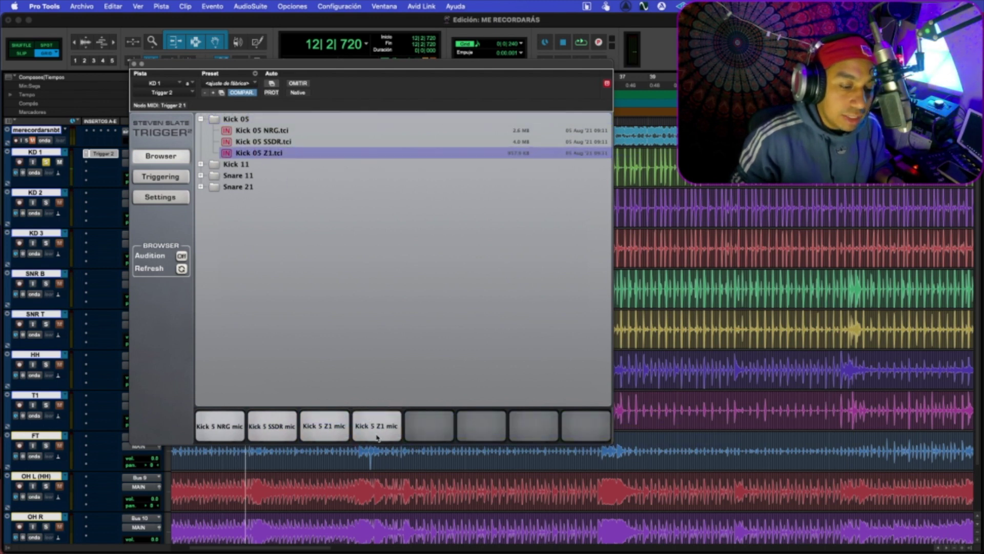
{"action": "left_click", "coordinate": [160, 177]}
{"action": "key", "text": "space"}
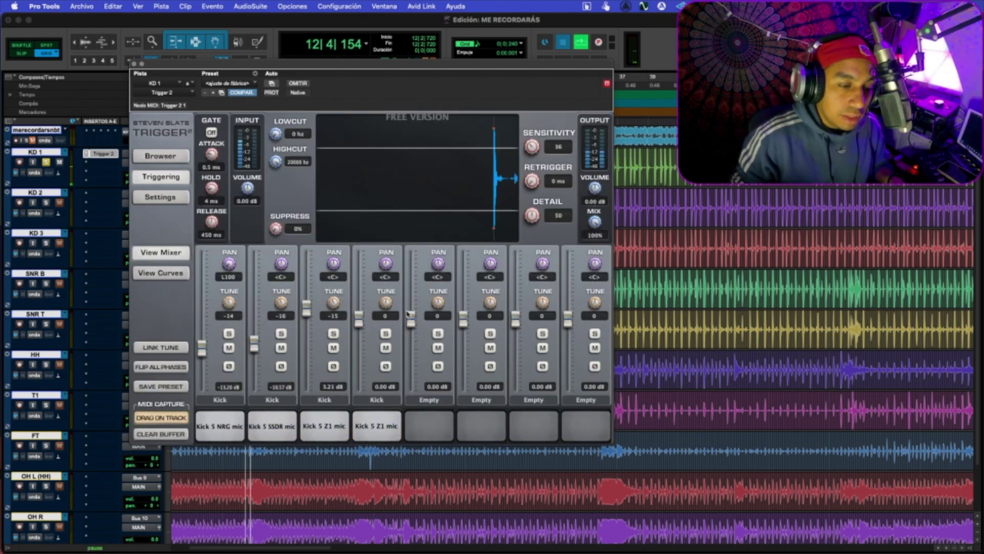
{"action": "left_click_drag", "start_coordinate": [359, 321], "coordinate": [384, 301]}
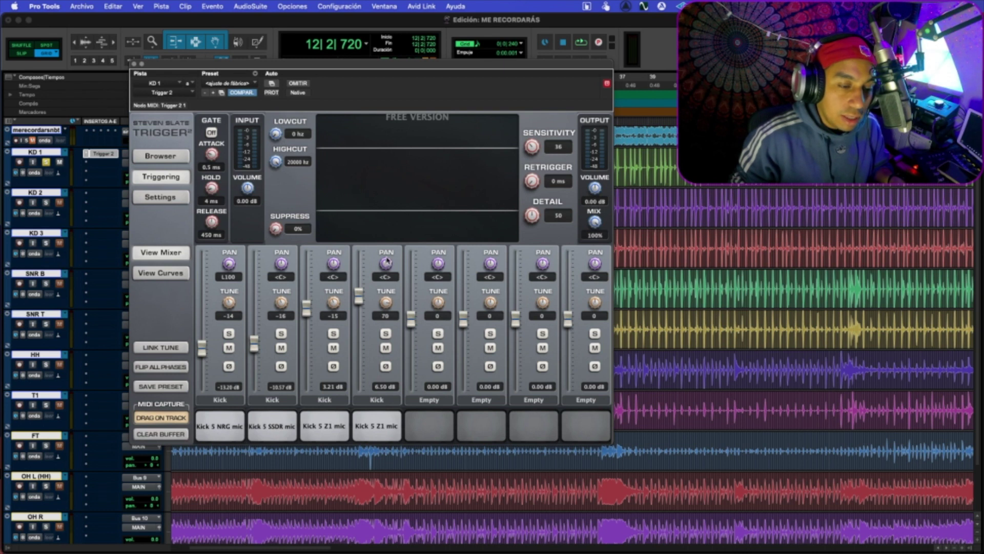
{"action": "key", "text": "space"}
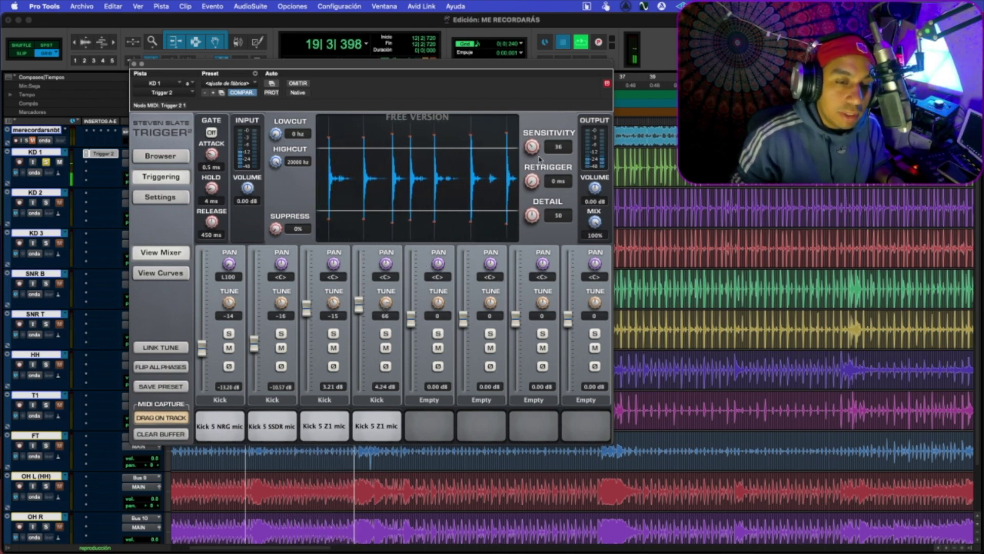
Step: Turn on Trigger 2's gate and compare KD 1's playback with the plugin active and bypassed
{"action": "key", "text": "space"}
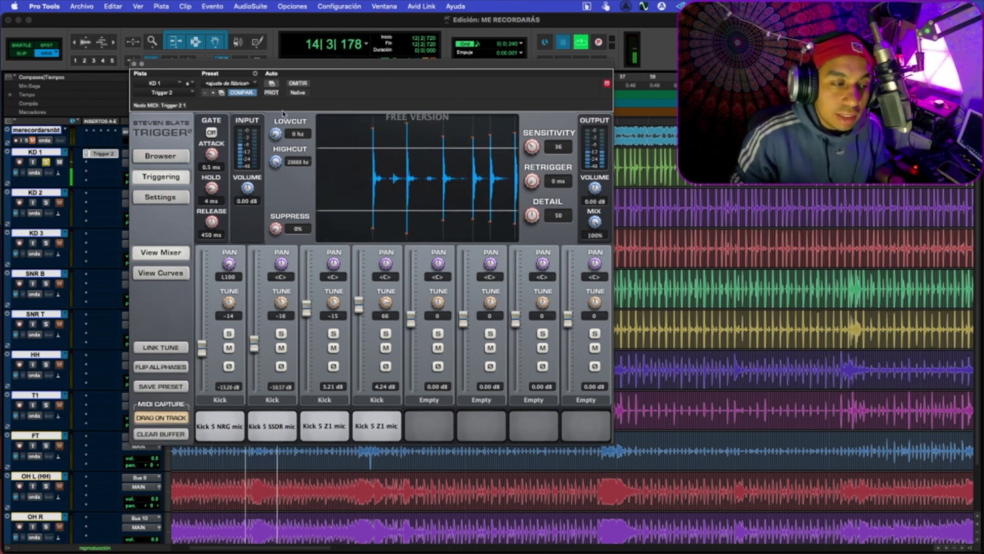
{"action": "key", "text": "space"}
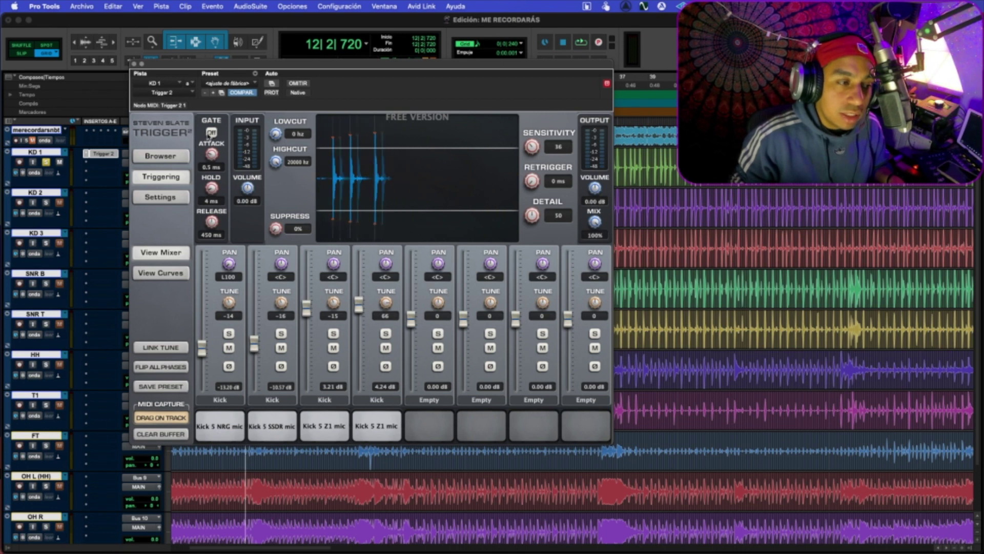
{"action": "key", "text": "space"}
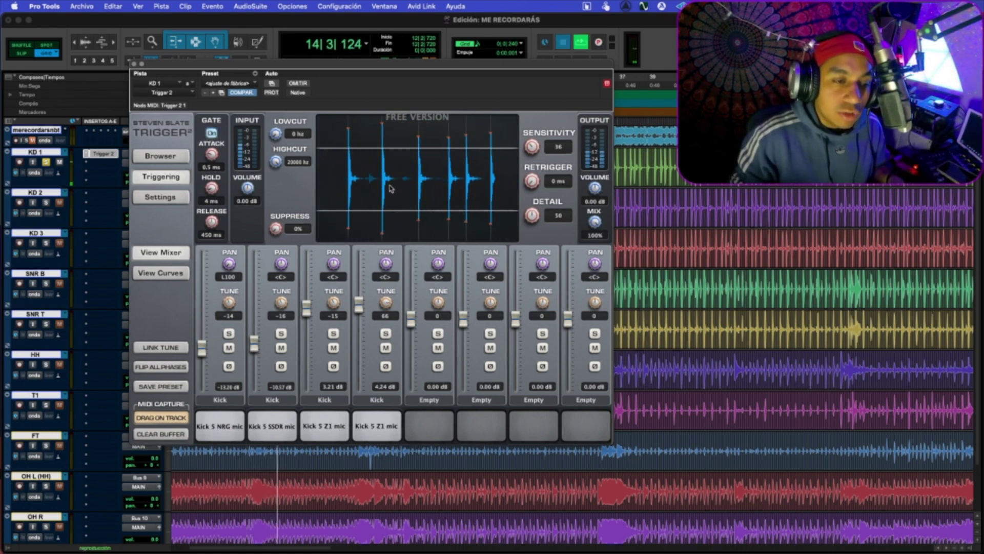
{"action": "key", "text": "space"}
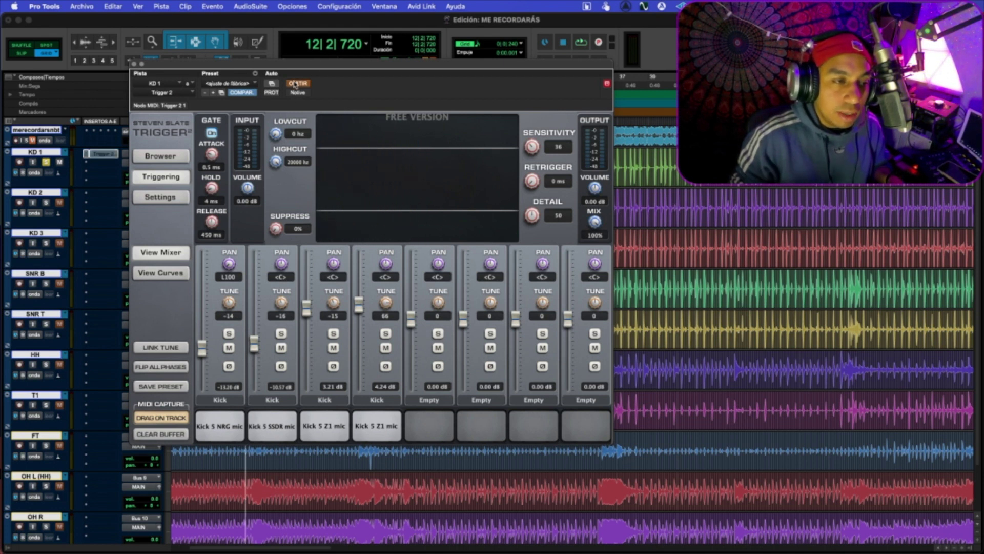
{"action": "key", "text": "space"}
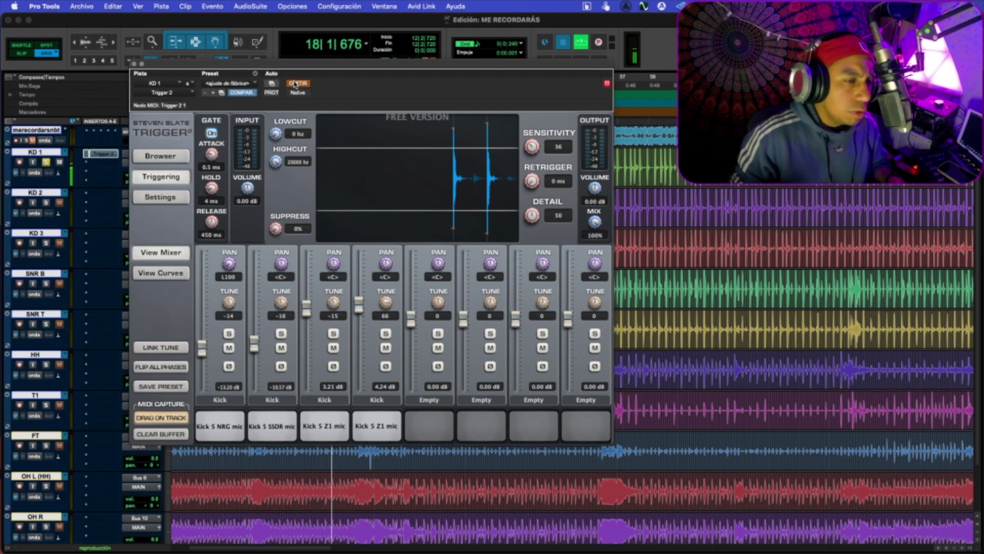
{"action": "key", "text": "space"}
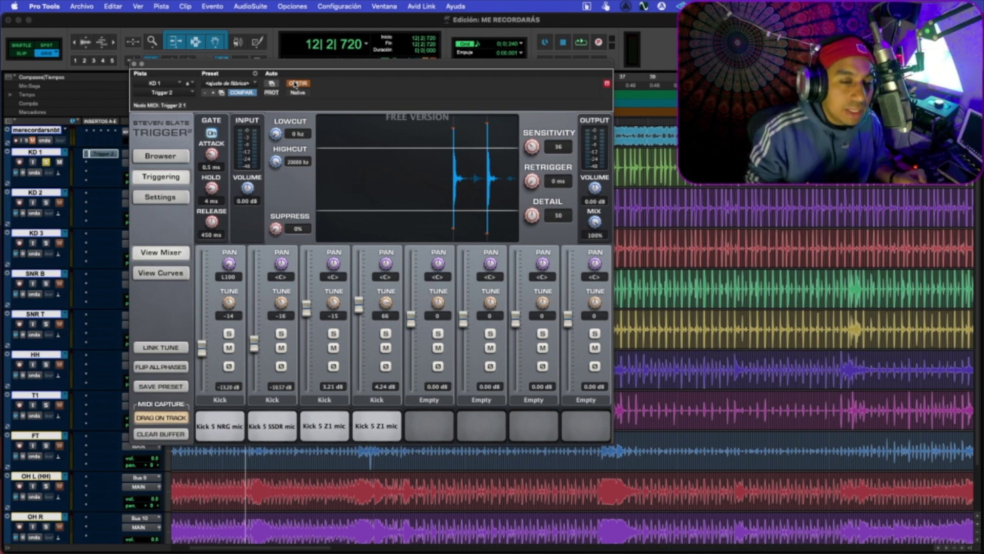
Step: Reactivate Trigger 2 on KD 1, set the gate attack to 0.1 ms while playing, and switch the gate off
{"action": "key", "text": "space"}
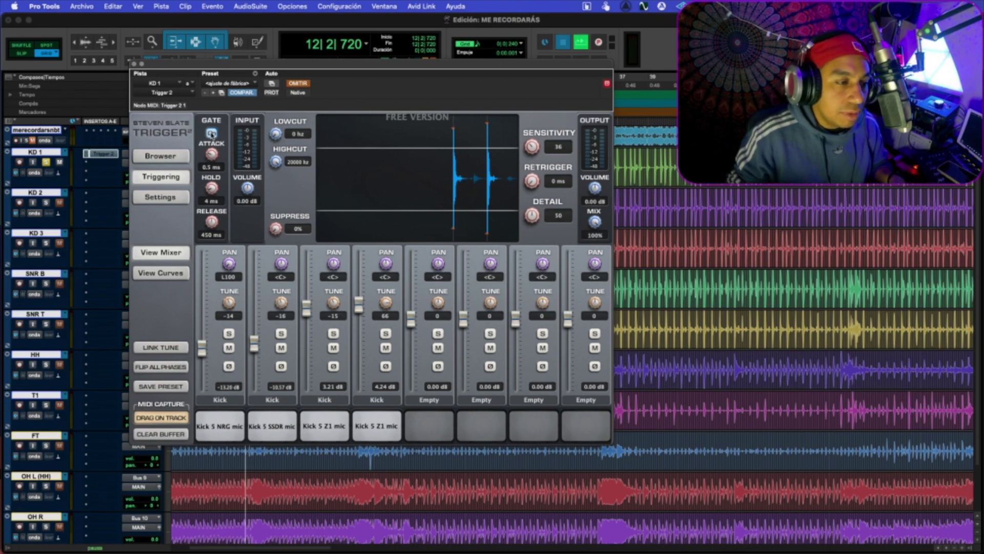
{"action": "scroll", "coordinate": [222, 156], "scroll_direction": "down", "scroll_amount": 2}
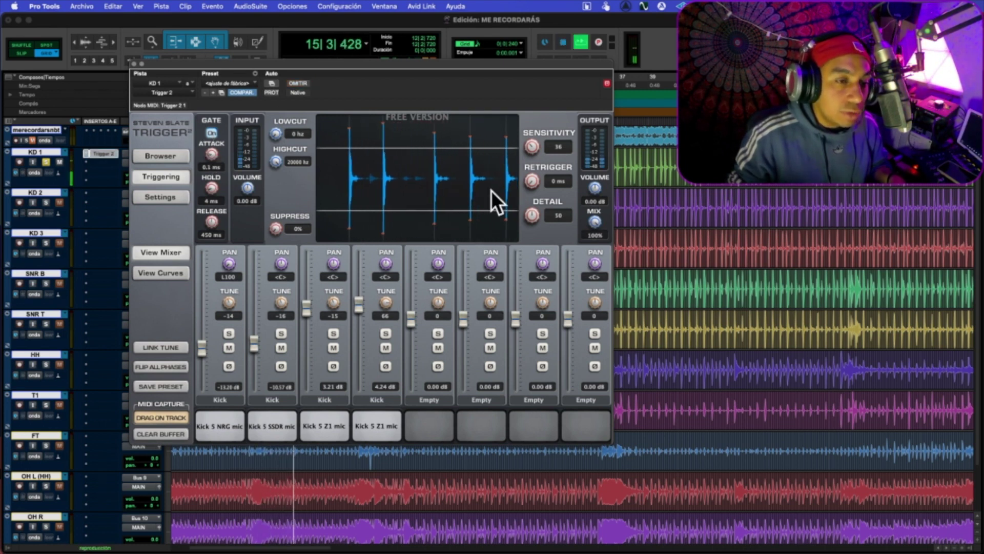
{"action": "left_click", "coordinate": [212, 131]}
{"action": "key", "text": "space"}
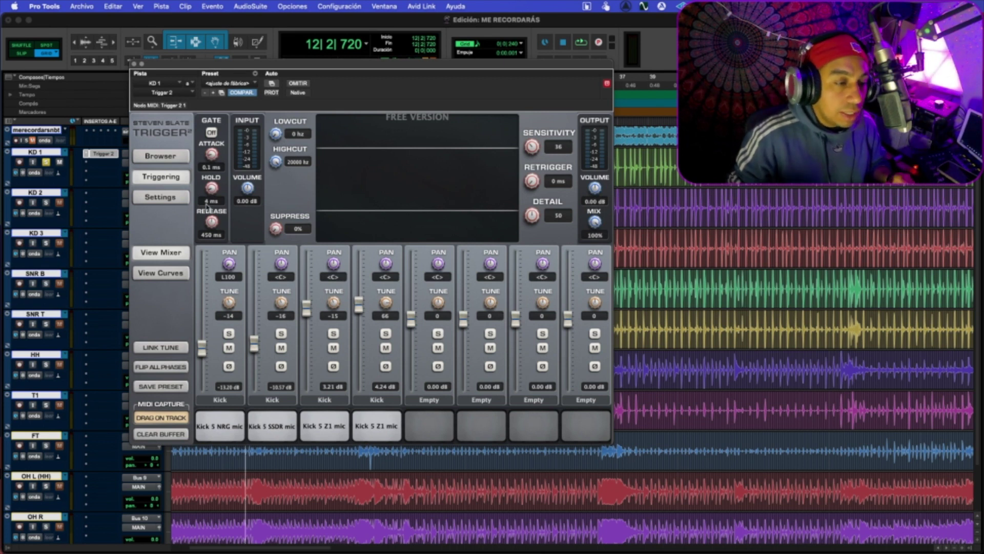
Step: Raise Trigger 2's input volume to 4.42 dB and audition KD 1's triggering
{"action": "key", "text": "space"}
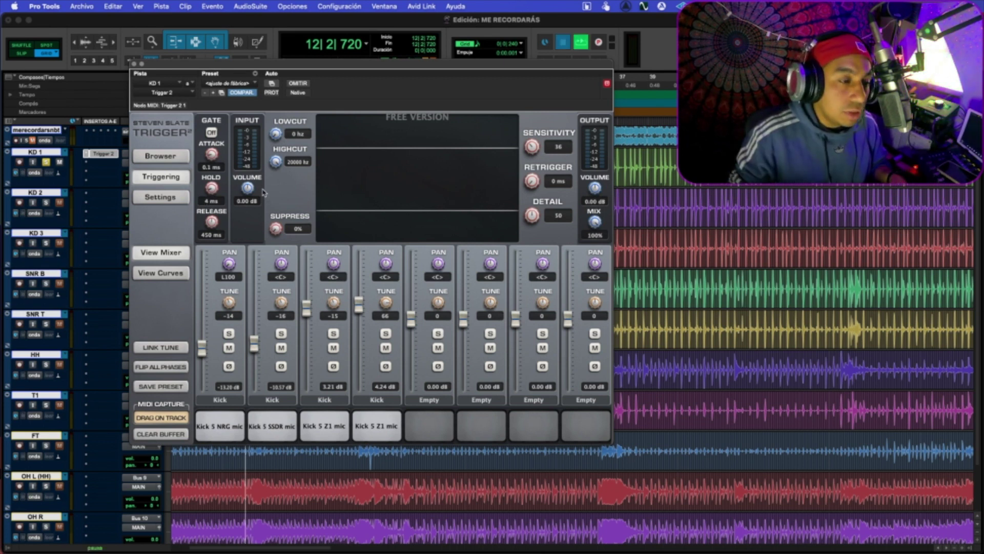
{"action": "left_click_drag", "start_coordinate": [247, 188], "coordinate": [249, 180]}
{"action": "mouse_move", "coordinate": [276, 134]}
{"action": "left_mouse_down"}
{"action": "mouse_move", "coordinate": [279, 114]}
{"action": "mouse_move", "coordinate": [278, 145]}
{"action": "left_mouse_up"}
{"action": "key", "text": "space"}
{"action": "key", "text": "space"}
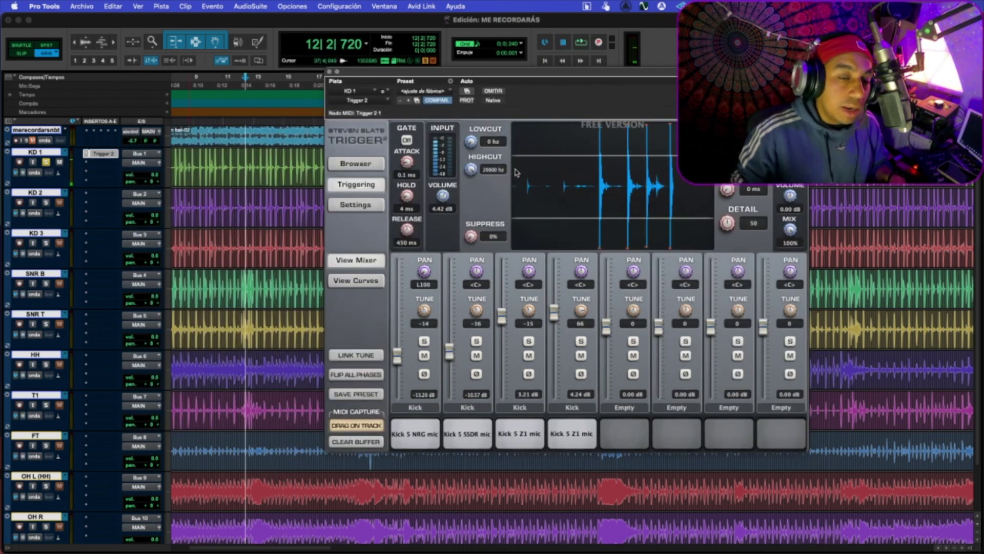
{"action": "key", "text": "space"}
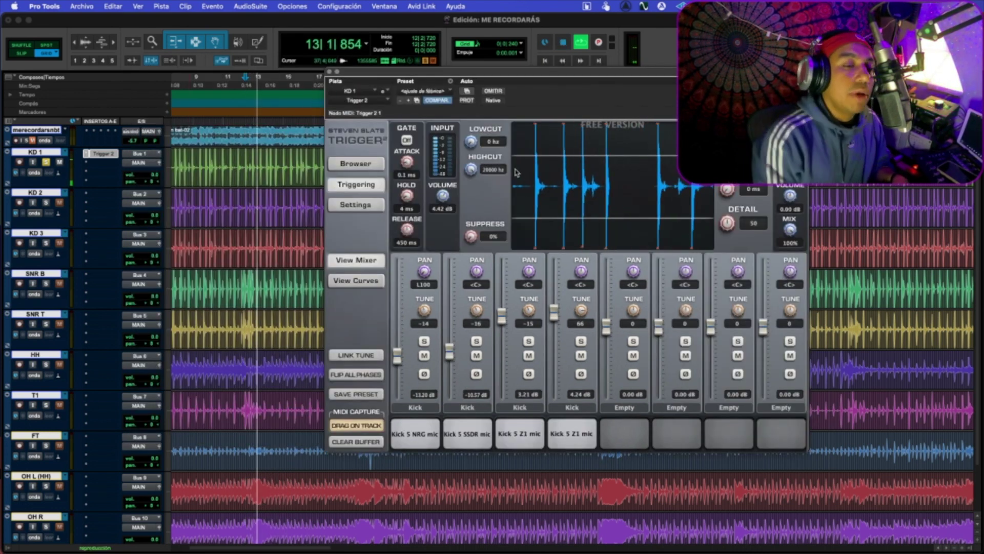
{"action": "key", "text": "space"}
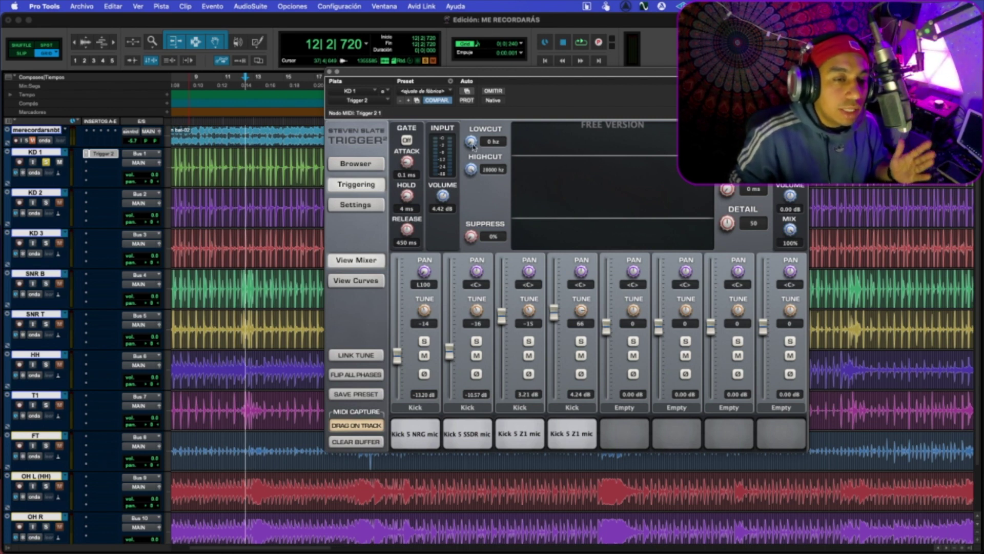
Step: Raise Trigger 2's low cut to 197 Hz and on to 216 Hz, playing KD 1 to check detection
{"action": "key", "text": "space"}
{"action": "mouse_move", "coordinate": [473, 146]}
{"action": "left_mouse_down"}
{"action": "mouse_move", "coordinate": [472, 128]}
{"action": "mouse_move", "coordinate": [469, 136]}
{"action": "left_mouse_up"}
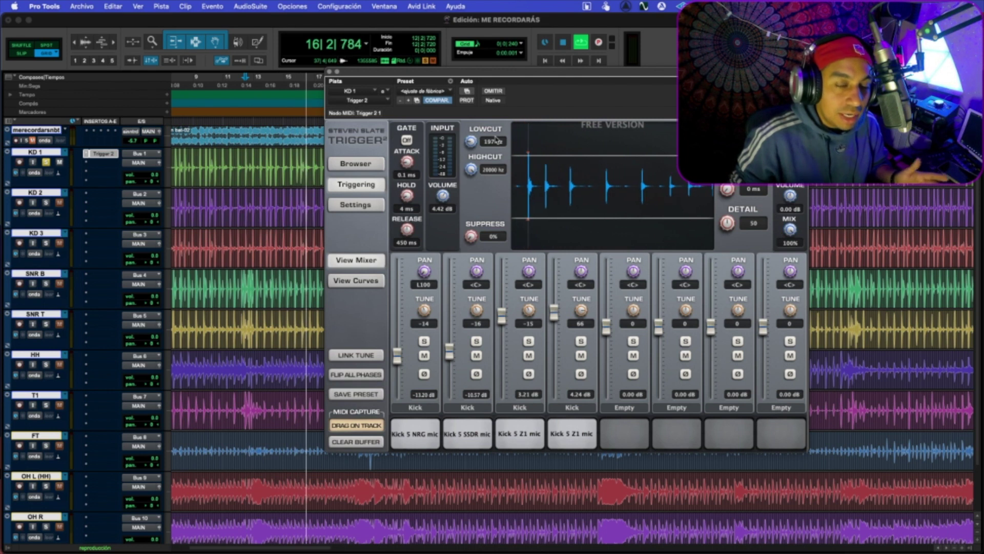
{"action": "key", "text": "space"}
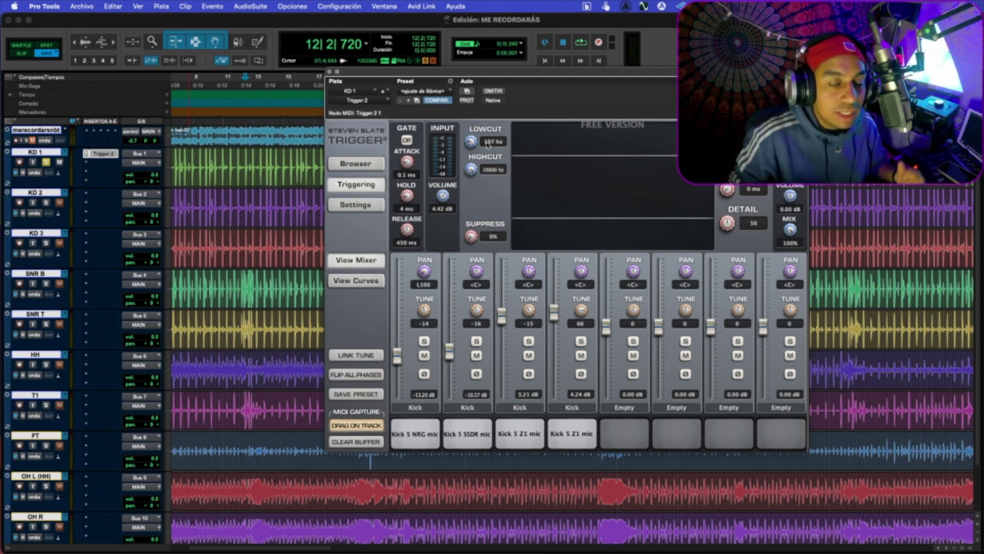
{"action": "left_click_drag", "start_coordinate": [479, 153], "coordinate": [464, 152]}
{"action": "key", "text": "space"}
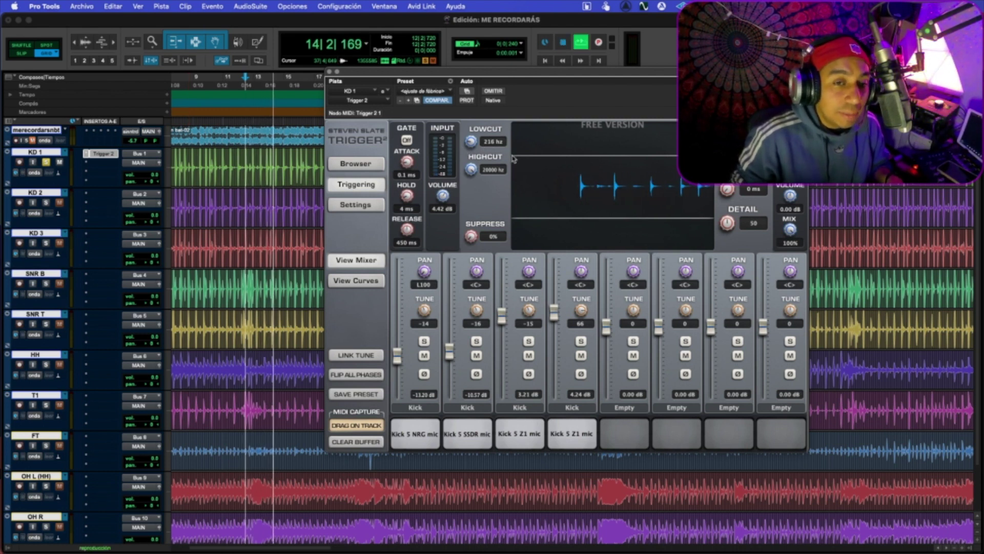
{"action": "key", "text": "space"}
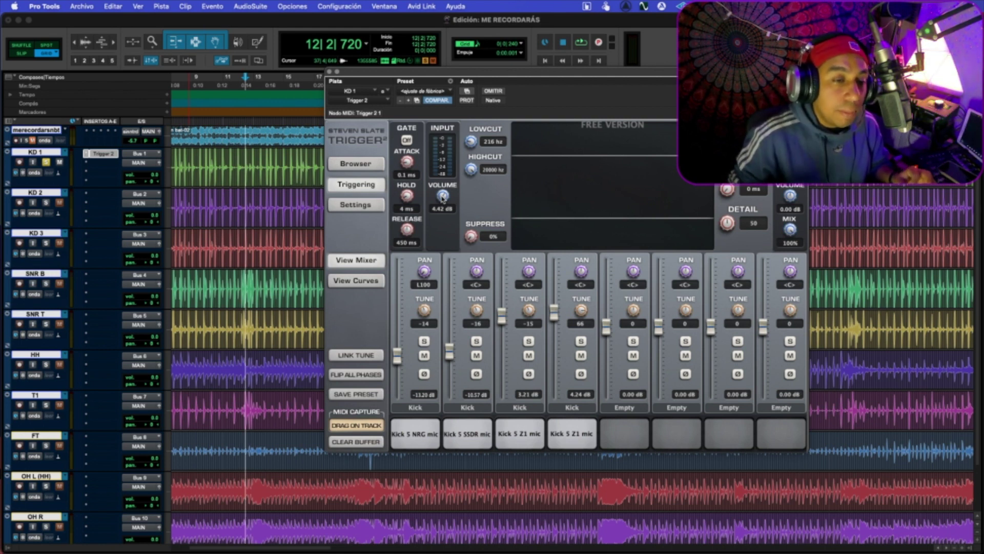
Step: Set Trigger 2's input volume to 1.73 dB and return the low cut to 0 Hz while playing
{"action": "mouse_move", "coordinate": [443, 199]}
{"action": "left_mouse_down"}
{"action": "mouse_move", "coordinate": [445, 164]}
{"action": "mouse_move", "coordinate": [443, 203]}
{"action": "left_mouse_up"}
{"action": "key", "text": "space"}
{"action": "left_click_drag", "start_coordinate": [471, 141], "coordinate": [474, 209]}
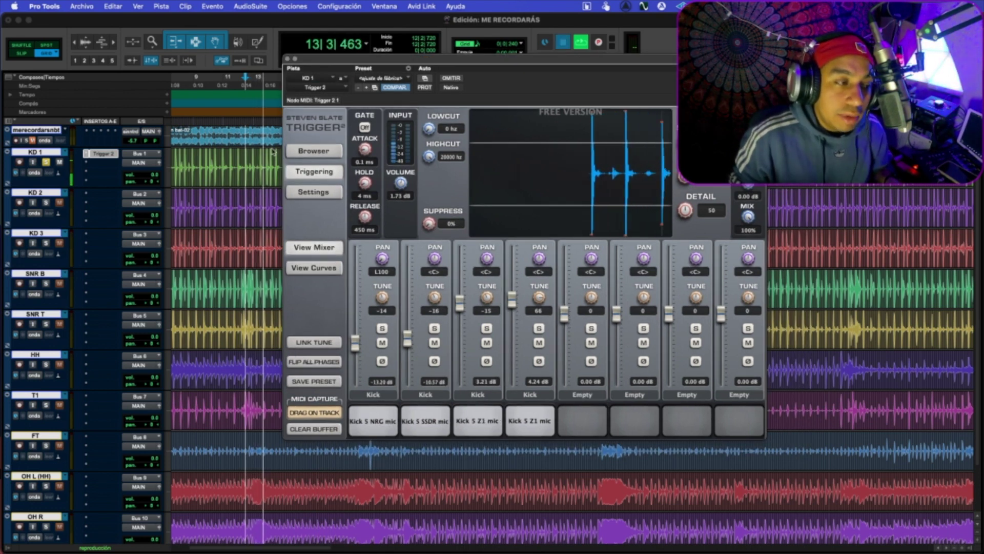
{"action": "key", "text": "space"}
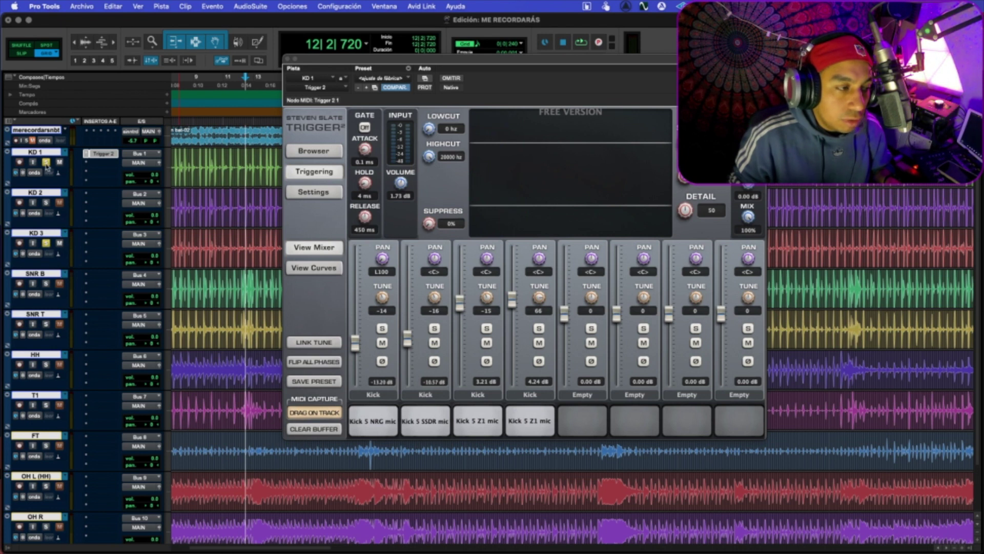
Step: Leave only KD 3 soloed and move the Trigger 2 insert from KD 1 to KD 3
{"action": "key", "text": "space"}
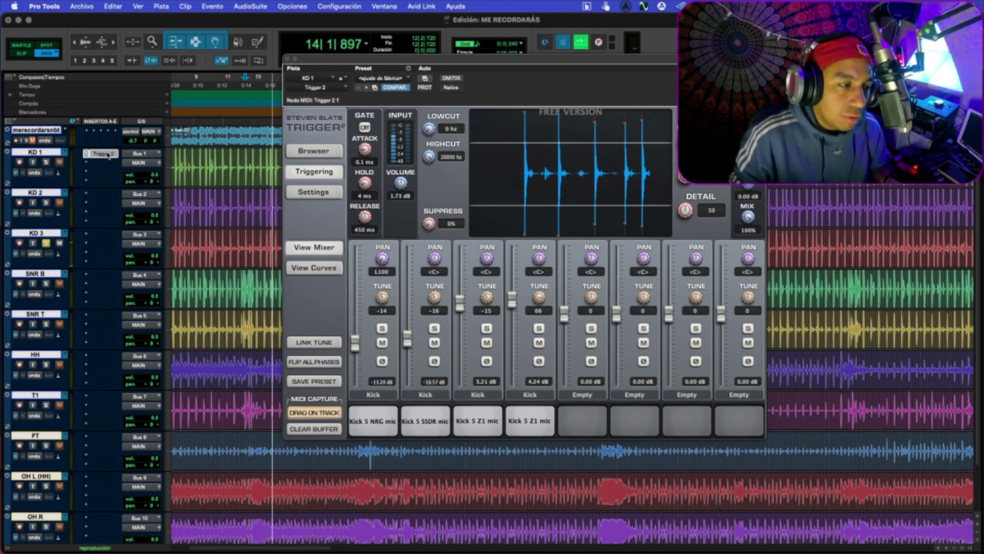
{"action": "key", "text": "space"}
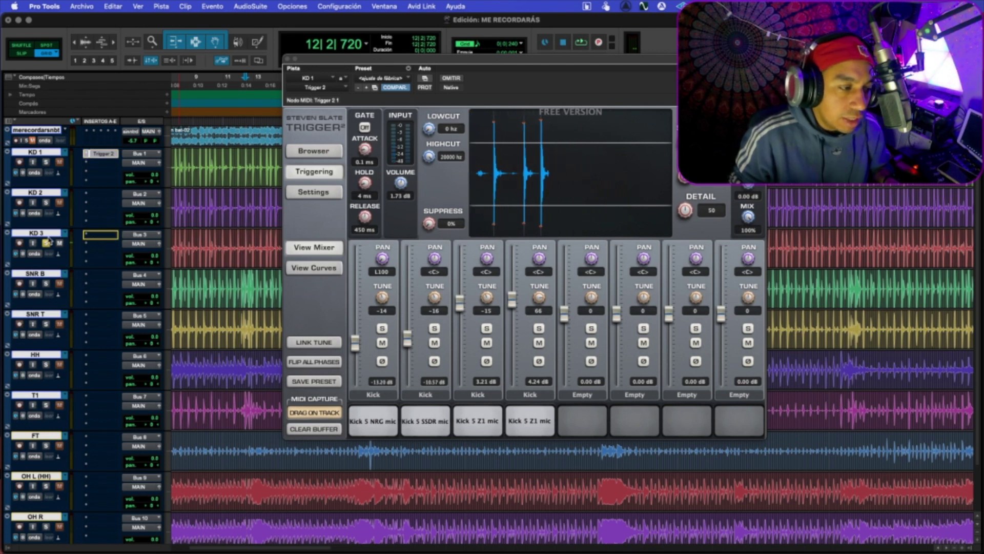
{"action": "left_click_drag", "start_coordinate": [71, 239], "coordinate": [97, 235]}
Step: Bypass Trigger 2 on KD 3 and play a time selection from 8|4|000 to 14|3|480 across the tracks
{"action": "left_click", "coordinate": [451, 78]}
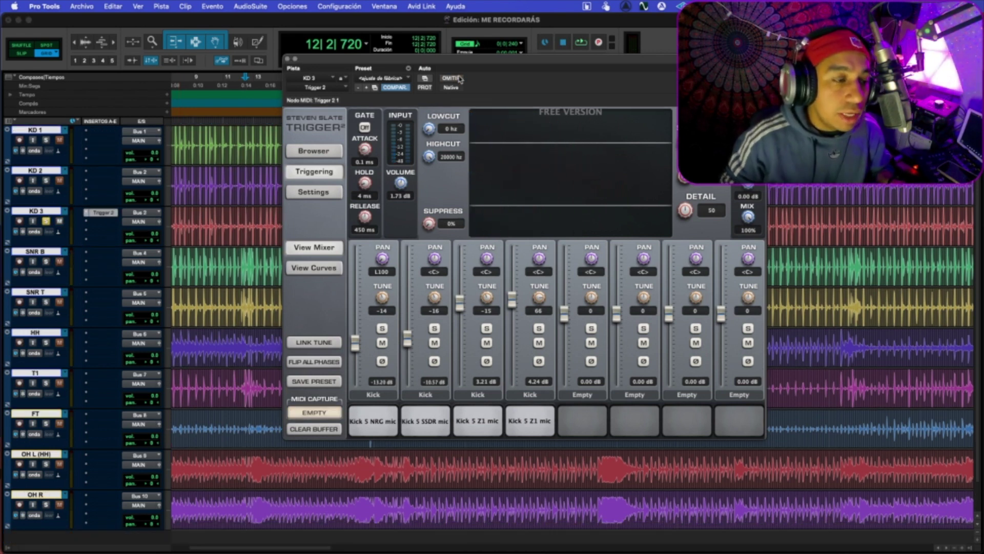
{"action": "left_click", "coordinate": [458, 78]}
{"action": "key", "text": "space"}
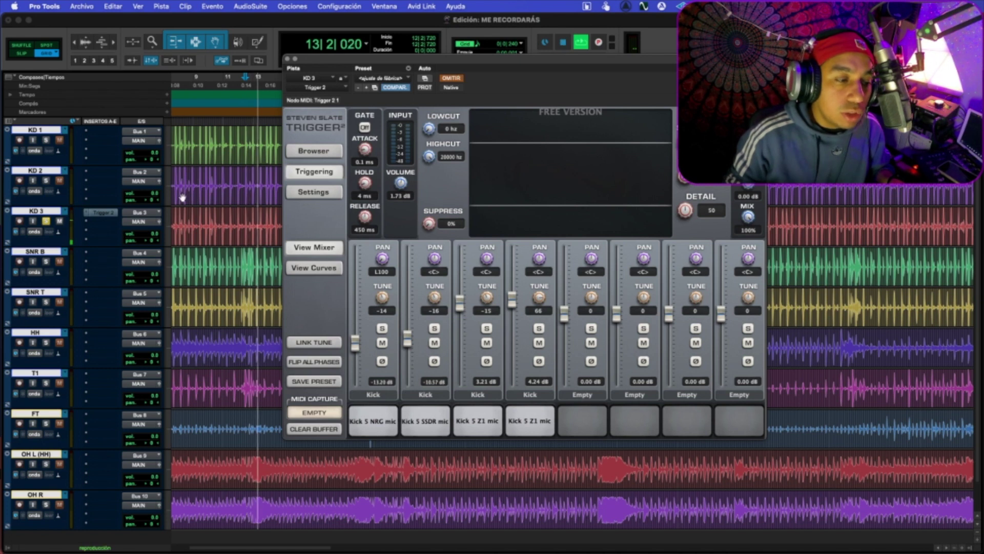
{"action": "key", "text": "space"}
{"action": "left_click_drag", "start_coordinate": [189, 85], "coordinate": [278, 85]}
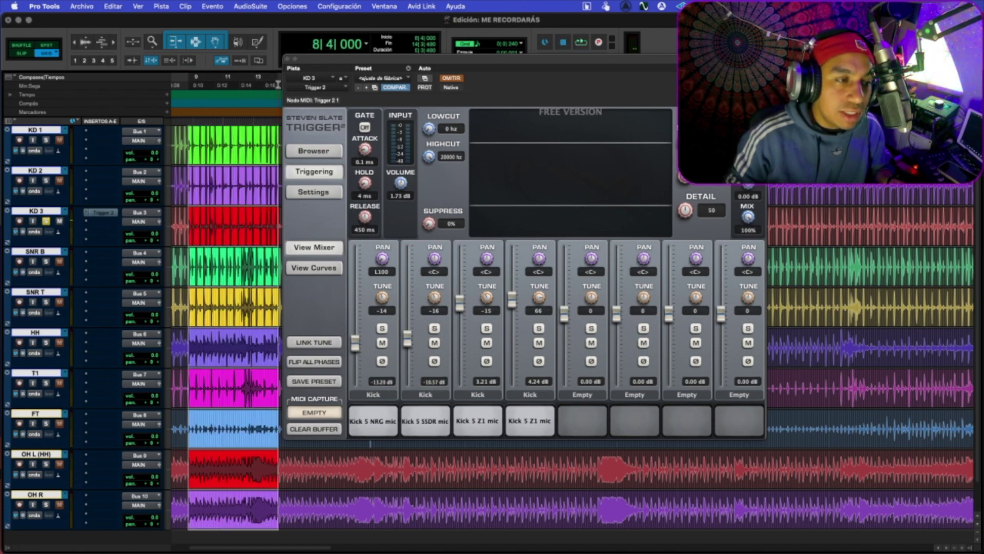
{"action": "key", "text": "space"}
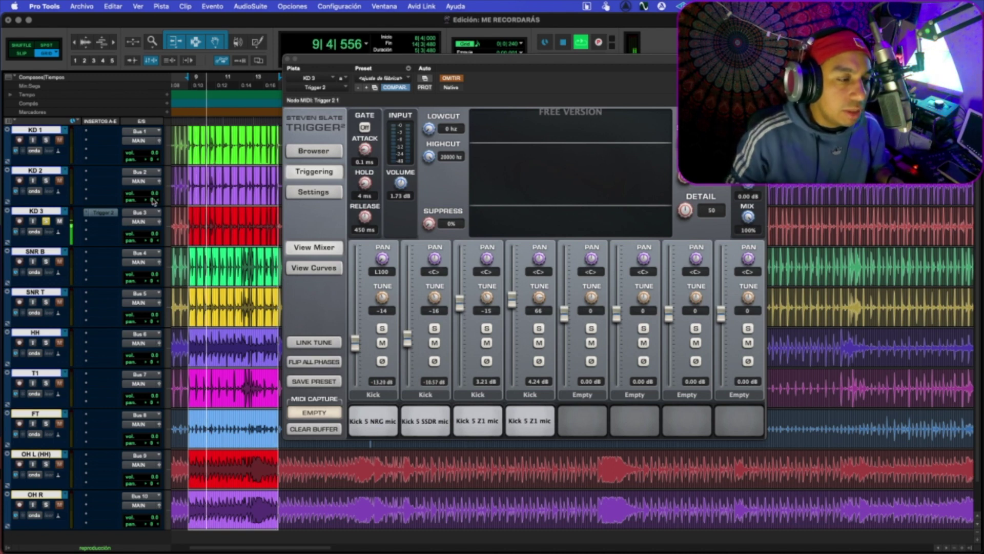
Step: Reactivate Trigger 2, enlarge the KD 3 track's height, and compare the selection with the effect bypassed and active
{"action": "left_click", "coordinate": [457, 77]}
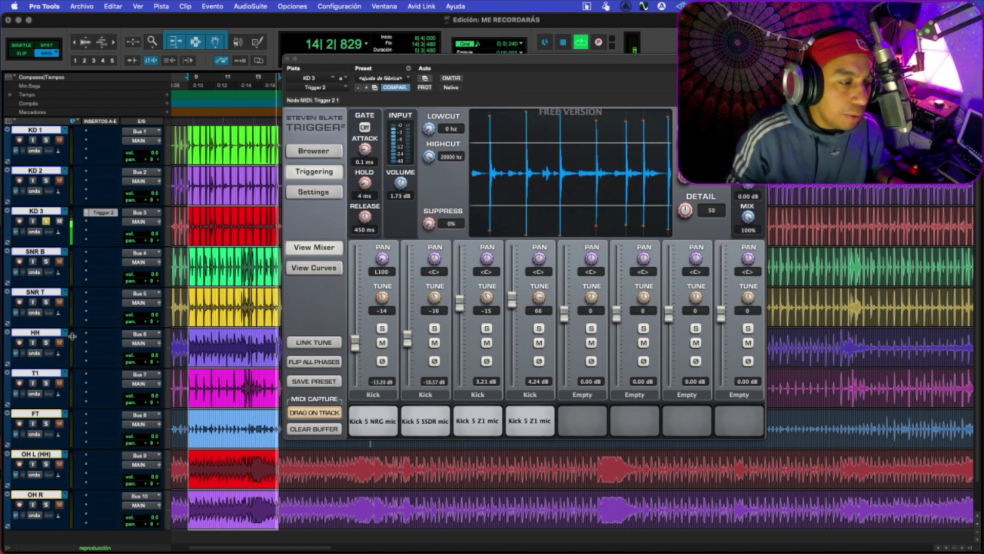
{"action": "key", "text": "ctrl+Down"}
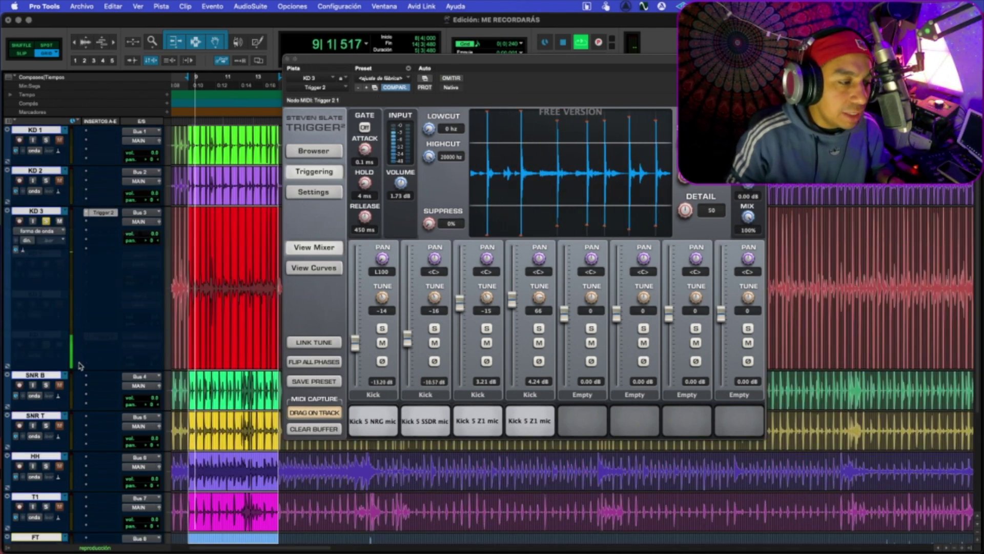
{"action": "left_click", "coordinate": [451, 78]}
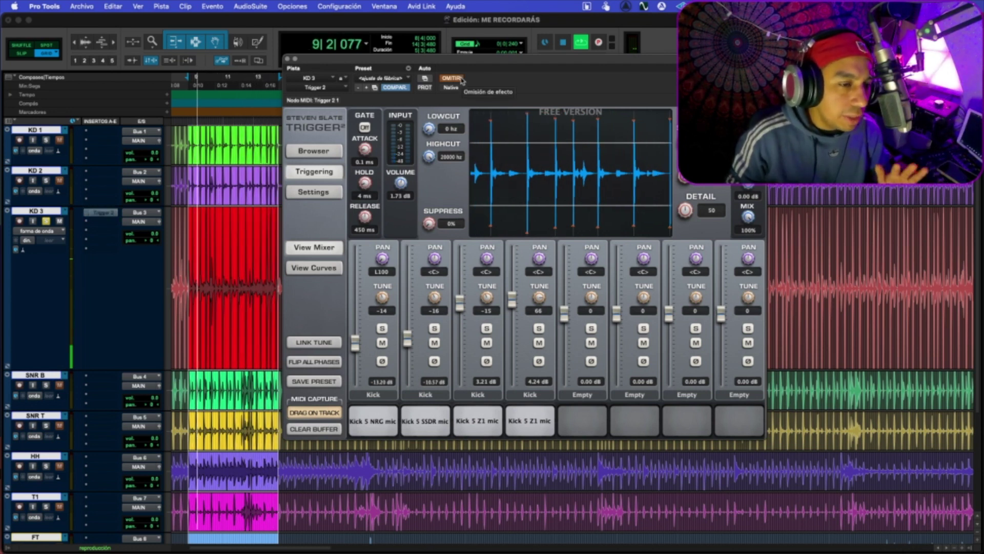
{"action": "left_click", "coordinate": [451, 78]}
{"action": "key", "text": "space"}
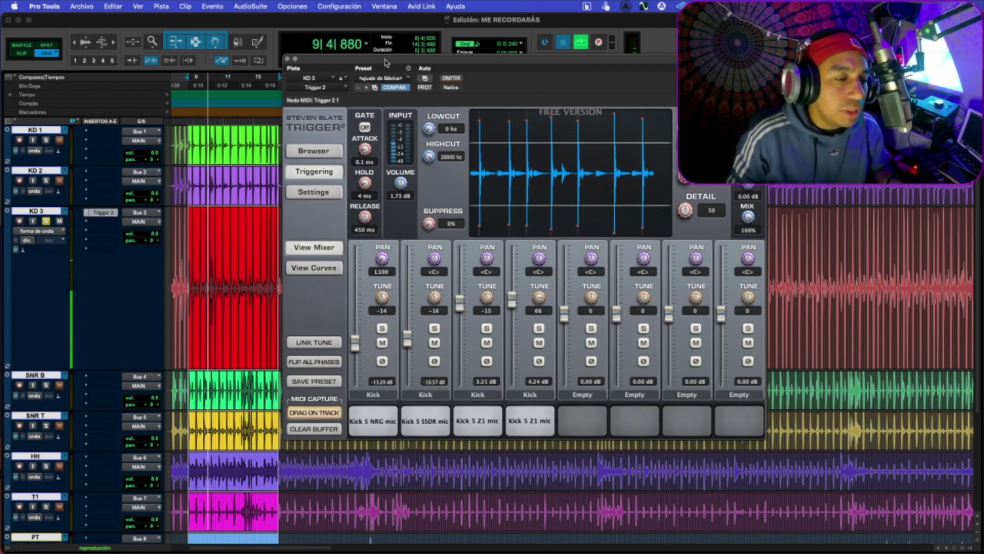
Step: Set Trigger 2's Detail to 96 while playing the zoomed-in KD 3 selection
{"action": "left_click_drag", "start_coordinate": [385, 63], "coordinate": [508, 74]}
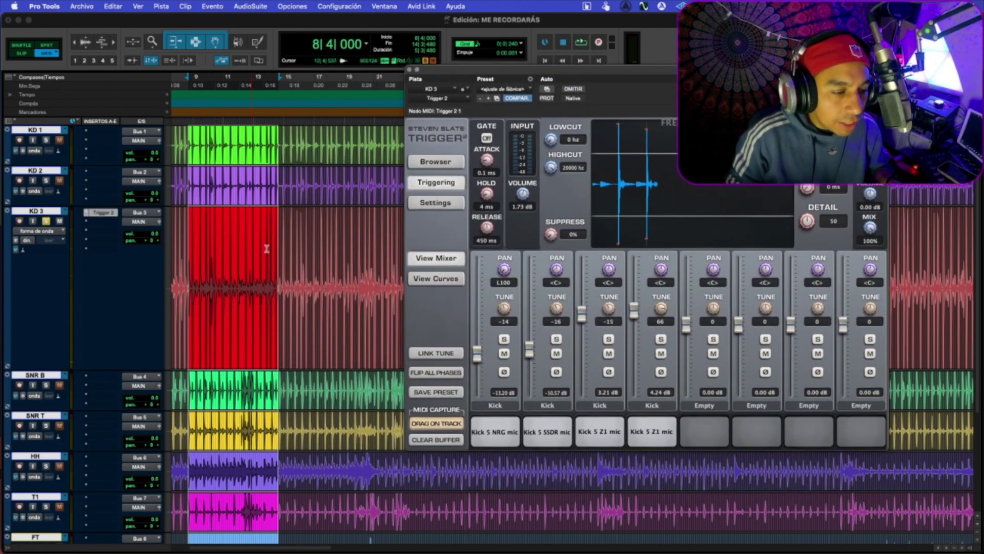
{"action": "key", "text": "super+bracketright"}
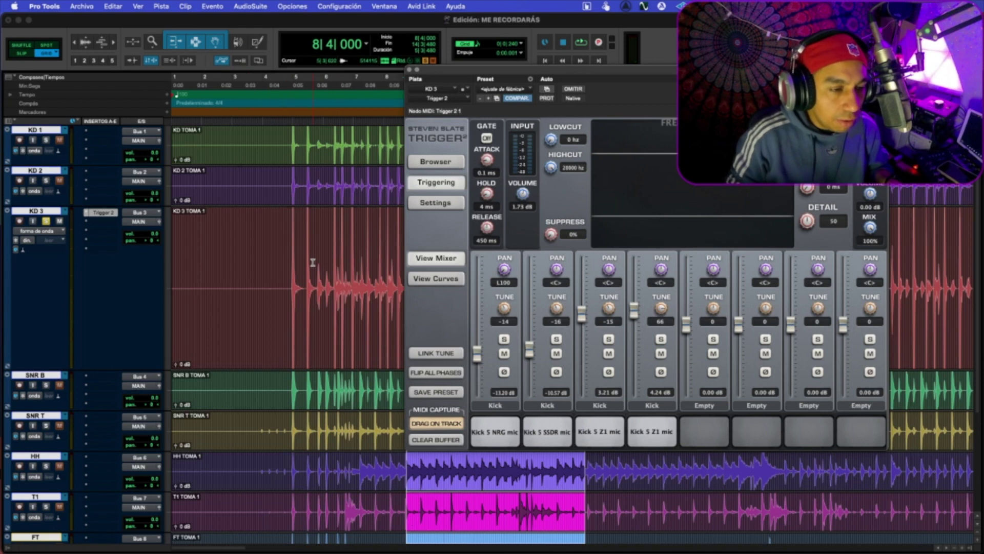
{"action": "scroll", "coordinate": [312, 262], "scroll_direction": "right", "scroll_amount": 6}
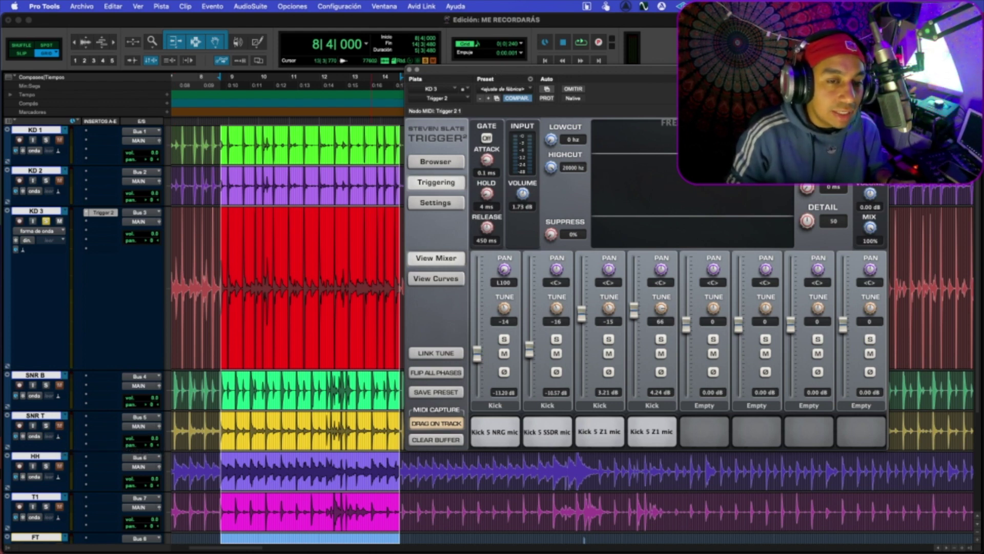
{"action": "left_click_drag", "start_coordinate": [512, 69], "coordinate": [479, 59]}
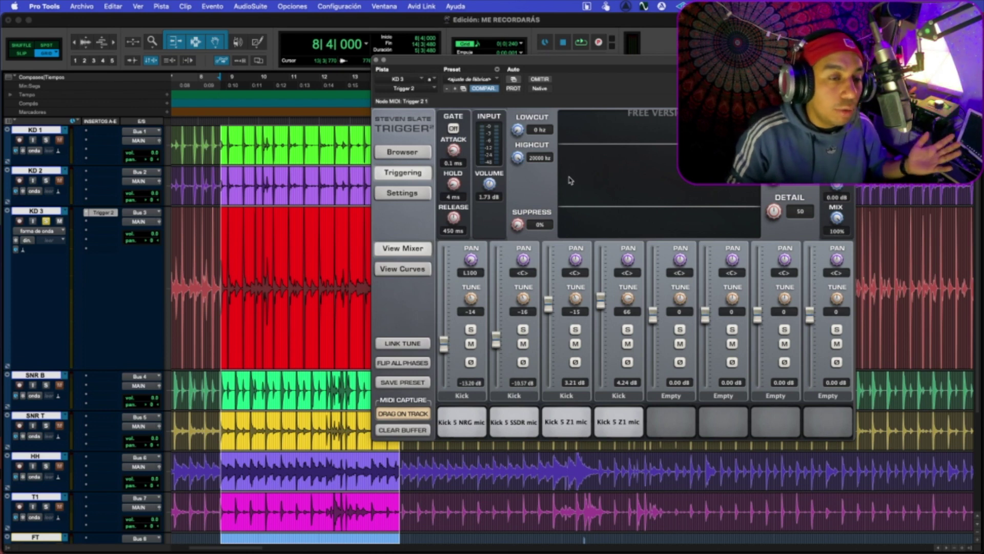
{"action": "key", "text": "space"}
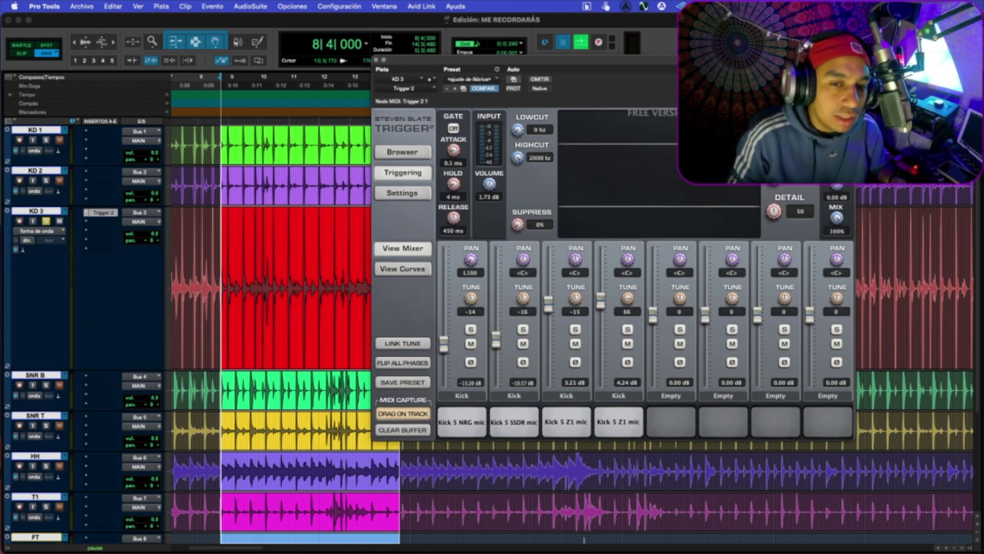
{"action": "scroll", "coordinate": [271, 308], "scroll_direction": "down", "scroll_amount": 1}
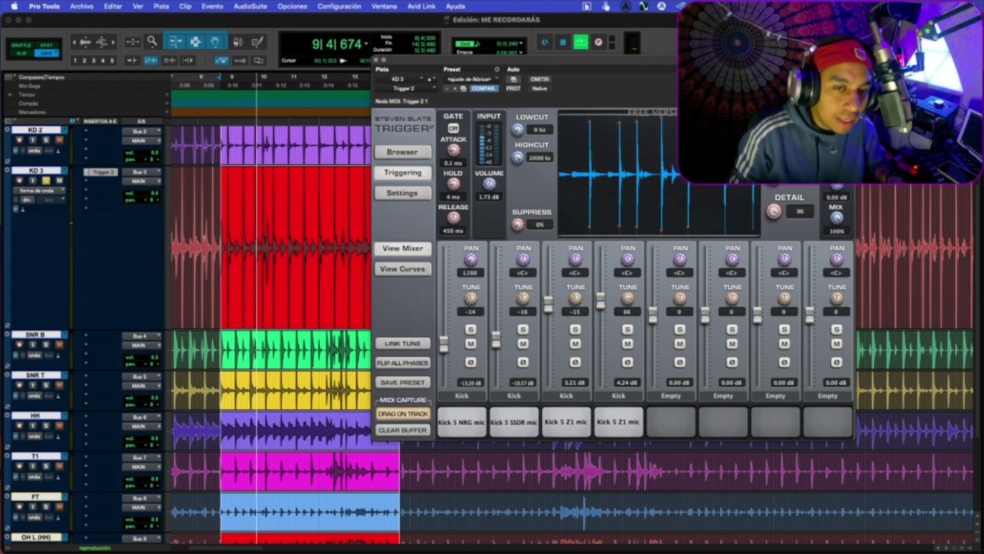
Step: Lower Trigger 2's Detail to 58 while the KD 3 selection plays, and stop playback
{"action": "left_click_drag", "start_coordinate": [775, 211], "coordinate": [774, 226]}
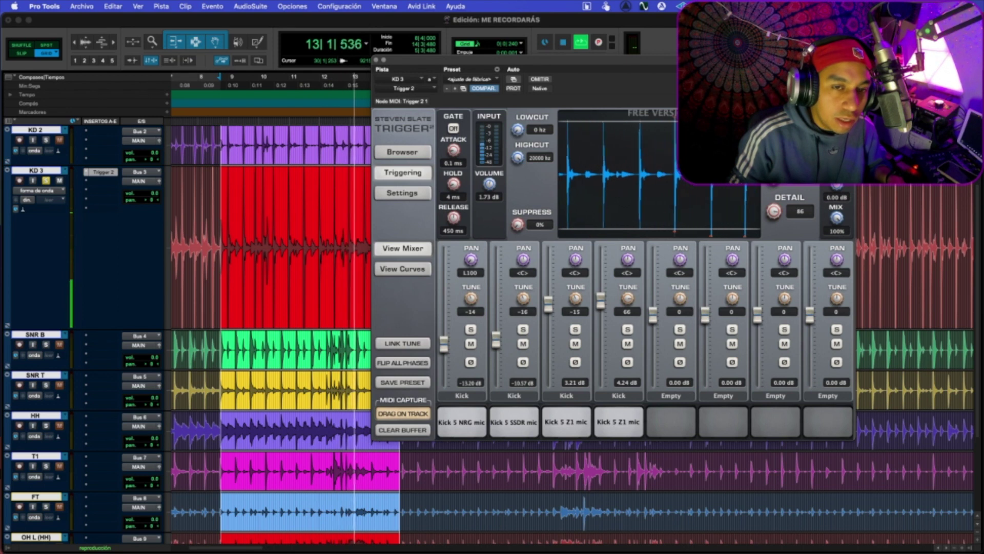
{"action": "left_click_drag", "start_coordinate": [774, 210], "coordinate": [772, 249]}
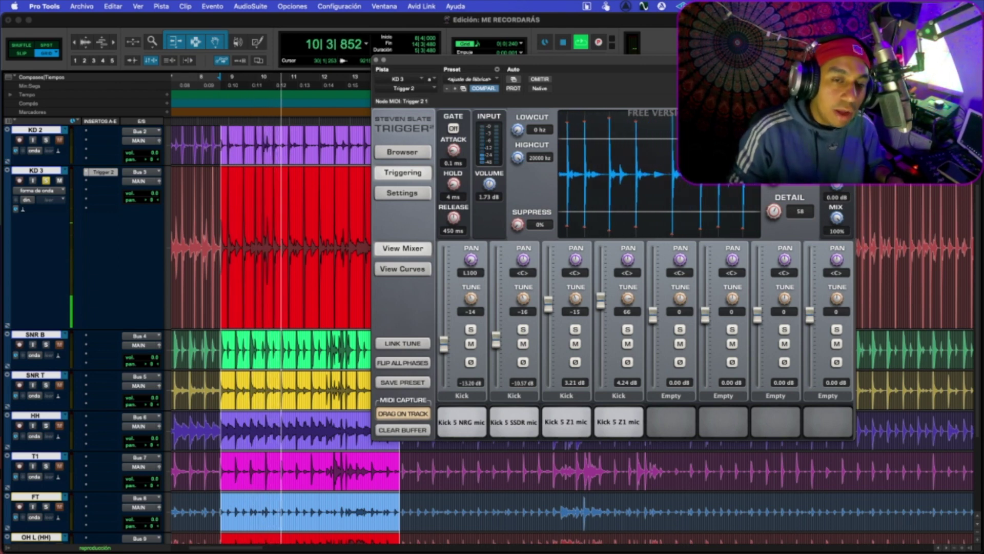
{"action": "key", "text": "space"}
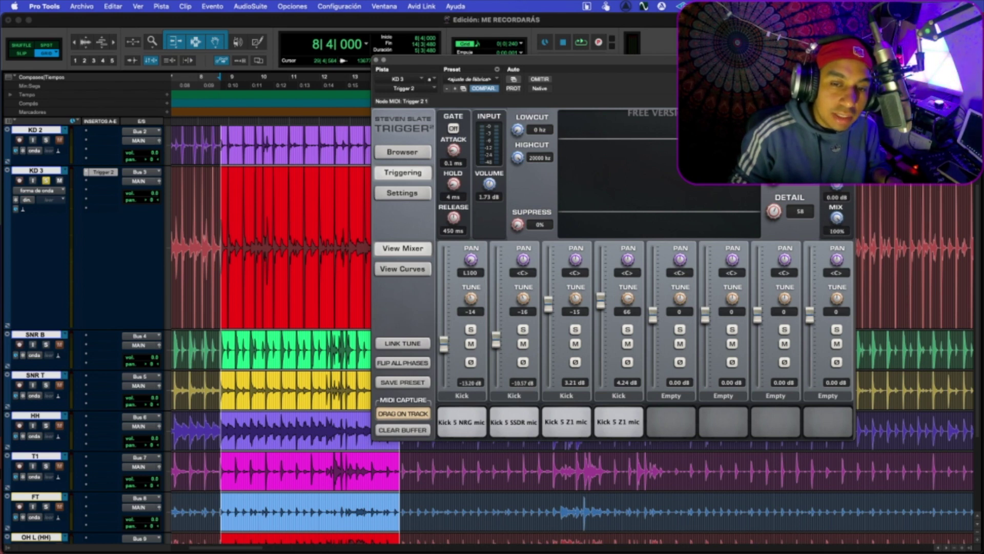
Step: Play the KD 3 selection and try different Mix amounts in Trigger 2, settling on 79%
{"action": "key", "text": "space"}
{"action": "left_click_drag", "start_coordinate": [659, 61], "coordinate": [550, 55]}
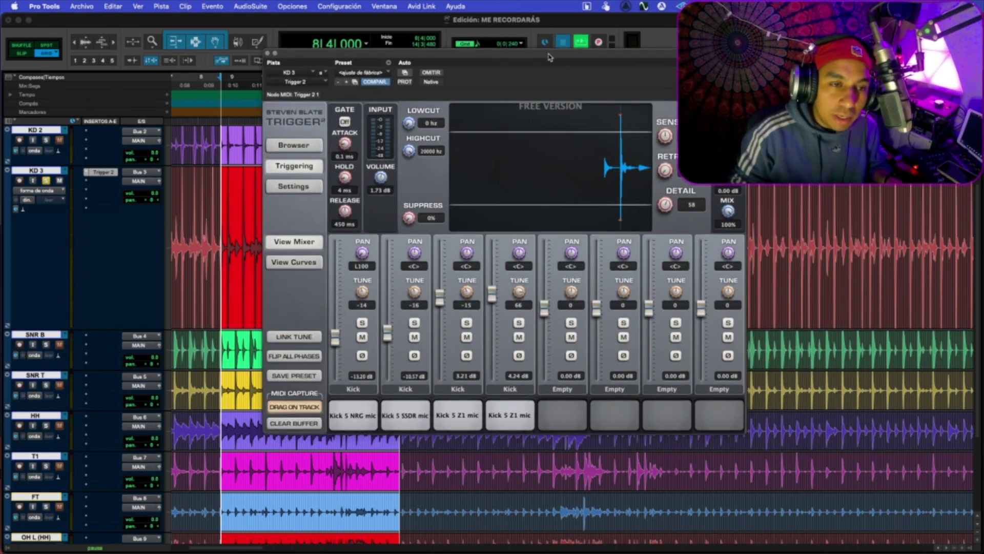
{"action": "left_click_drag", "start_coordinate": [462, 53], "coordinate": [433, 17]}
{"action": "mouse_move", "coordinate": [696, 195]}
{"action": "left_mouse_down"}
{"action": "mouse_move", "coordinate": [693, 229]}
{"action": "mouse_move", "coordinate": [699, 188]}
{"action": "left_mouse_up"}
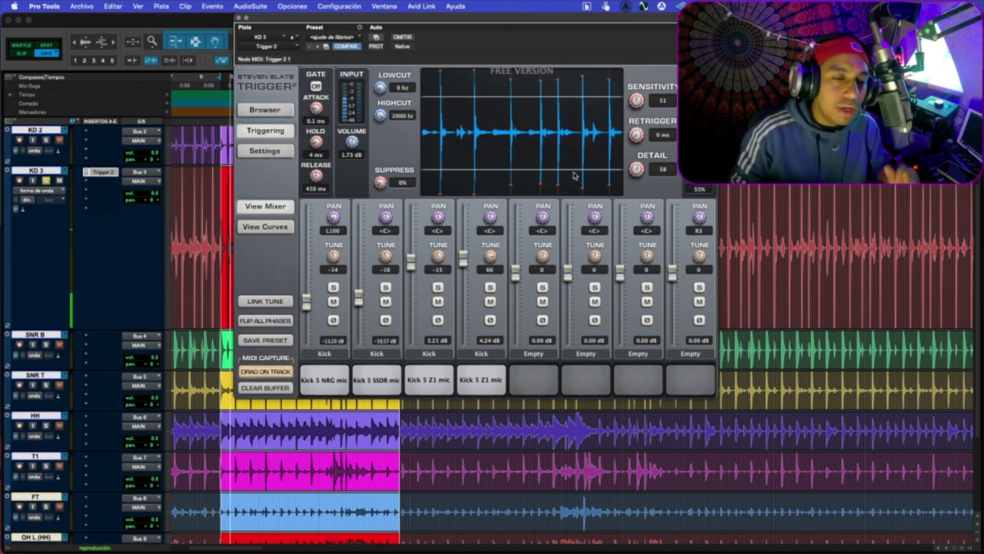
{"action": "left_click_drag", "start_coordinate": [699, 189], "coordinate": [697, 185]}
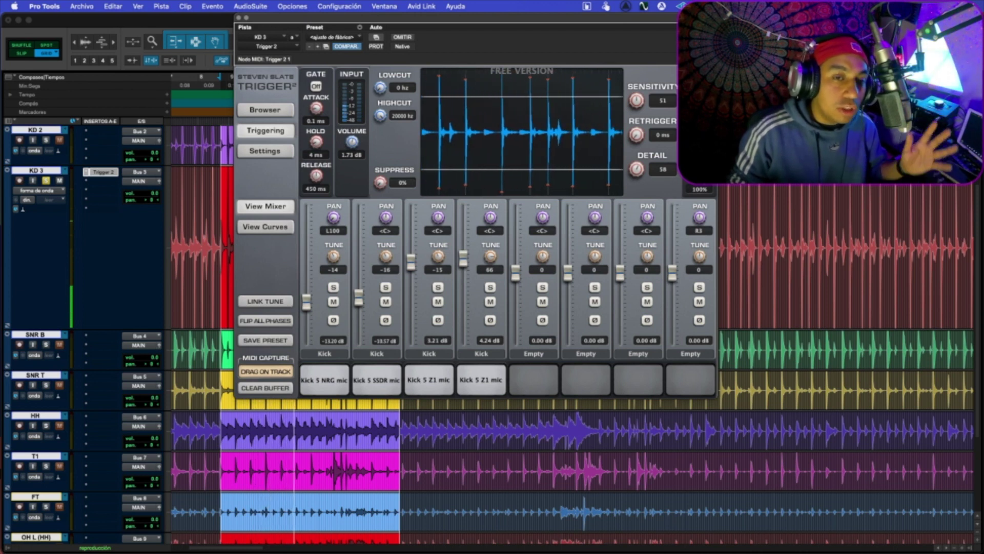
{"action": "mouse_move", "coordinate": [700, 190]}
{"action": "left_mouse_down"}
{"action": "mouse_move", "coordinate": [698, 226]}
{"action": "mouse_move", "coordinate": [700, 165]}
{"action": "mouse_move", "coordinate": [699, 186]}
{"action": "left_mouse_up"}
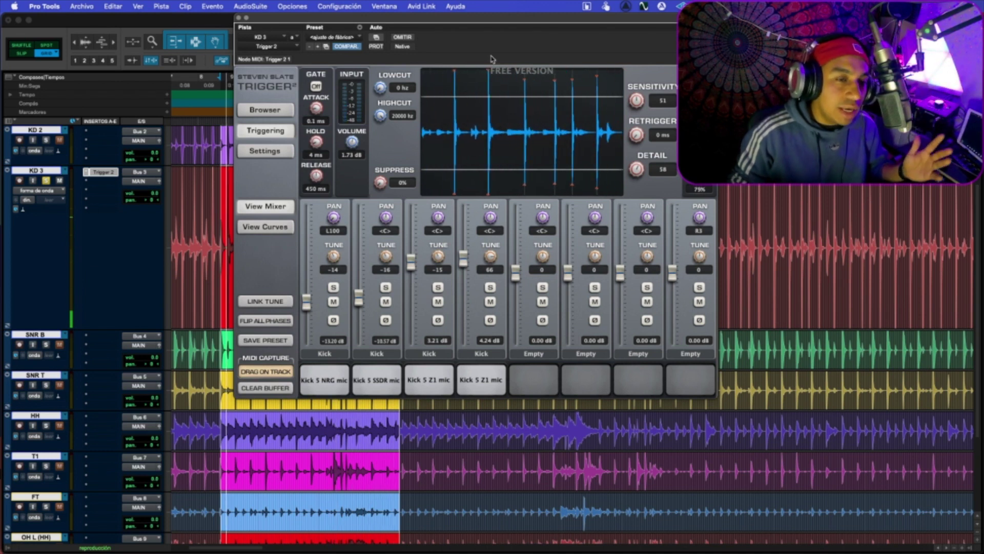
{"action": "key", "text": "space"}
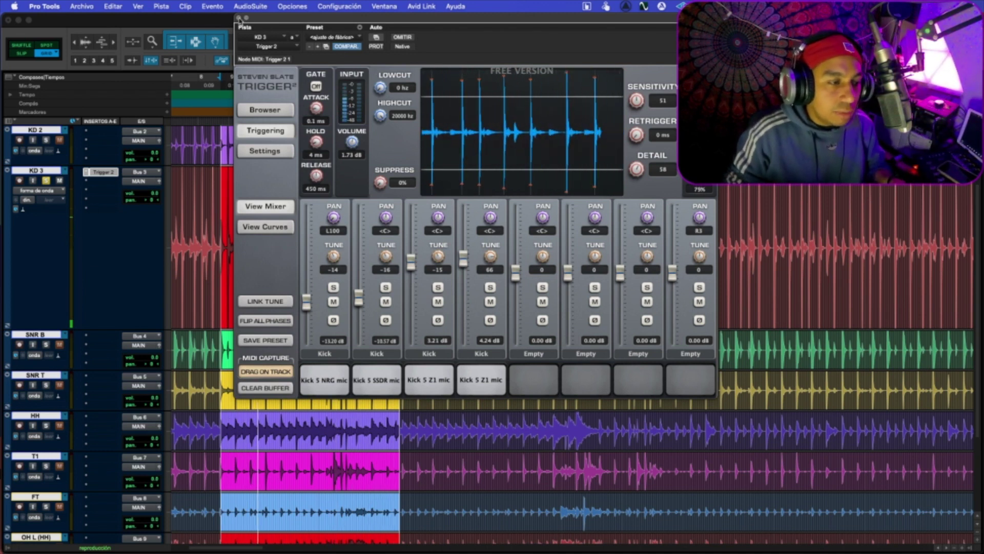
Step: Hide the reference track, KD 1 and KD 2, and reduce the KD 3 track's height
{"action": "left_click", "coordinate": [238, 17]}
{"action": "left_click", "coordinate": [55, 130]}
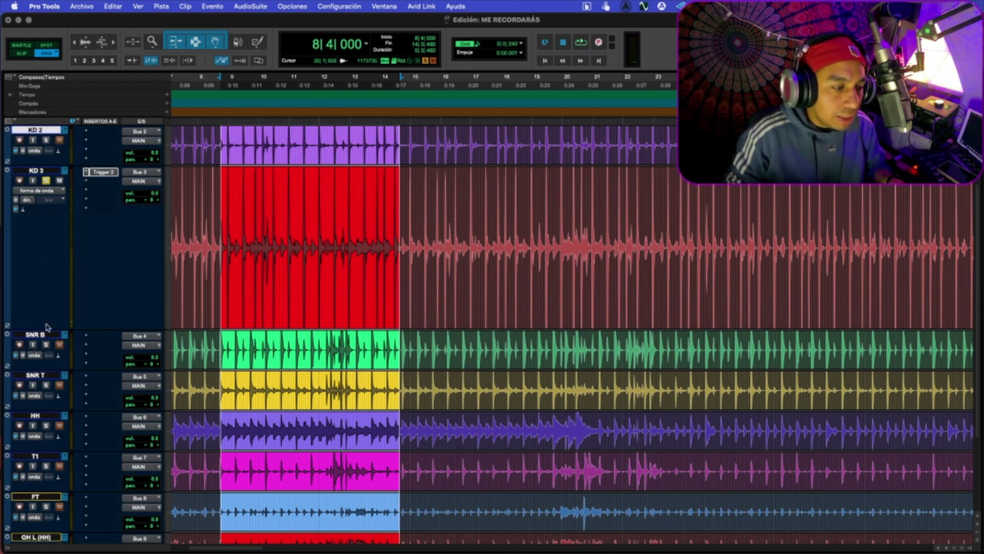
{"action": "scroll", "coordinate": [53, 161], "scroll_direction": "up", "scroll_amount": 3}
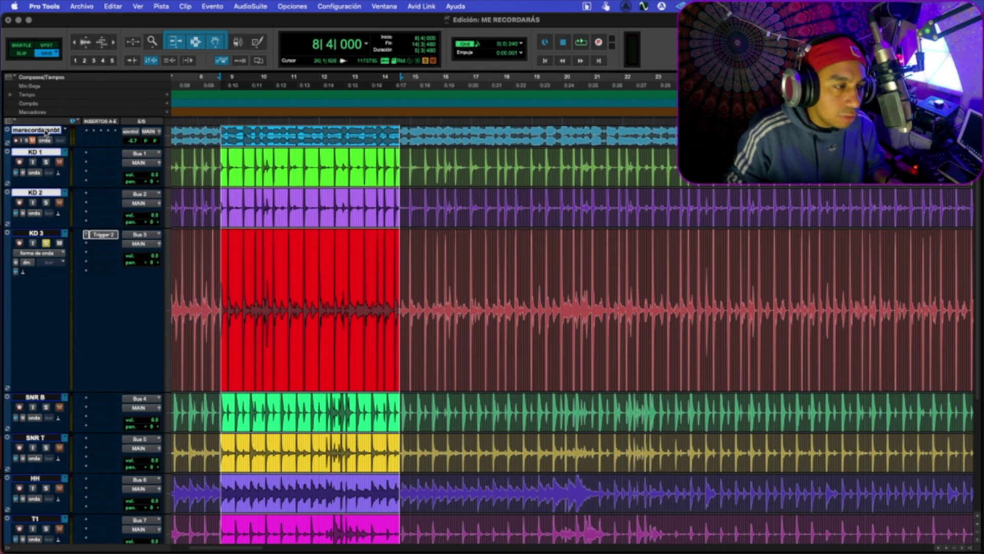
{"action": "right_click", "coordinate": [68, 147]}
{"action": "left_click", "coordinate": [81, 148]}
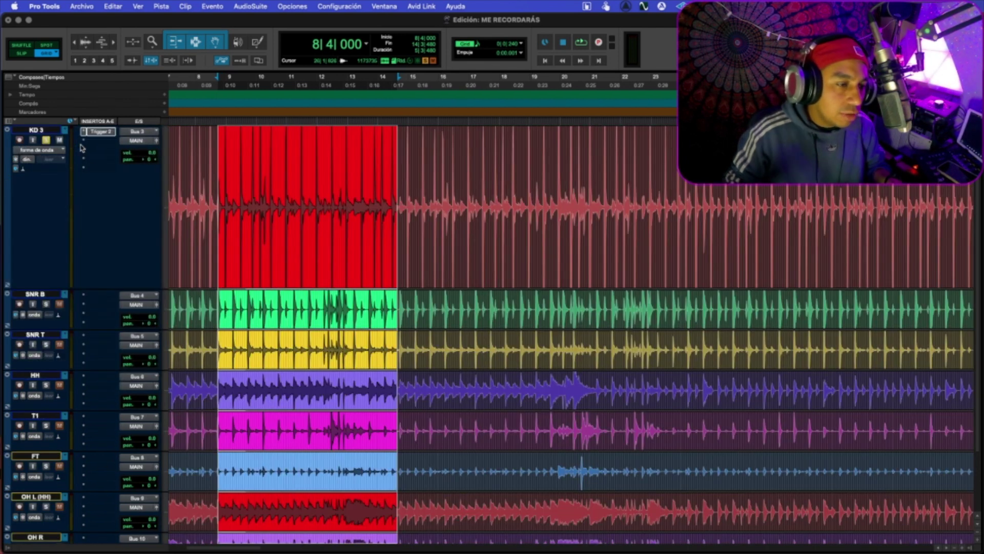
{"action": "key", "text": "ctrl+Down"}
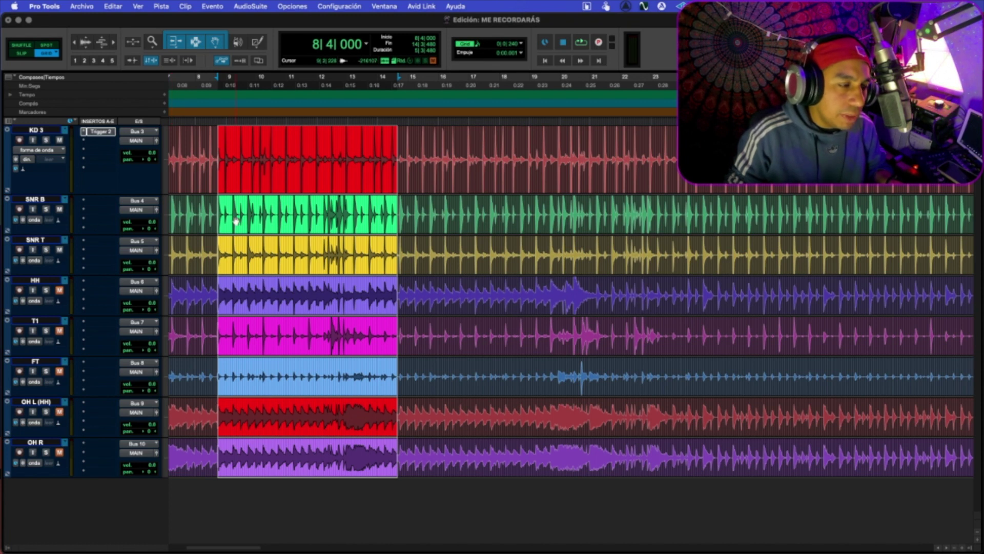
Step: Mute SNR B and solo SNR T while playing the selection, and copy the Trigger 2 insert from KD 3 to SNR T
{"action": "key", "text": "space"}
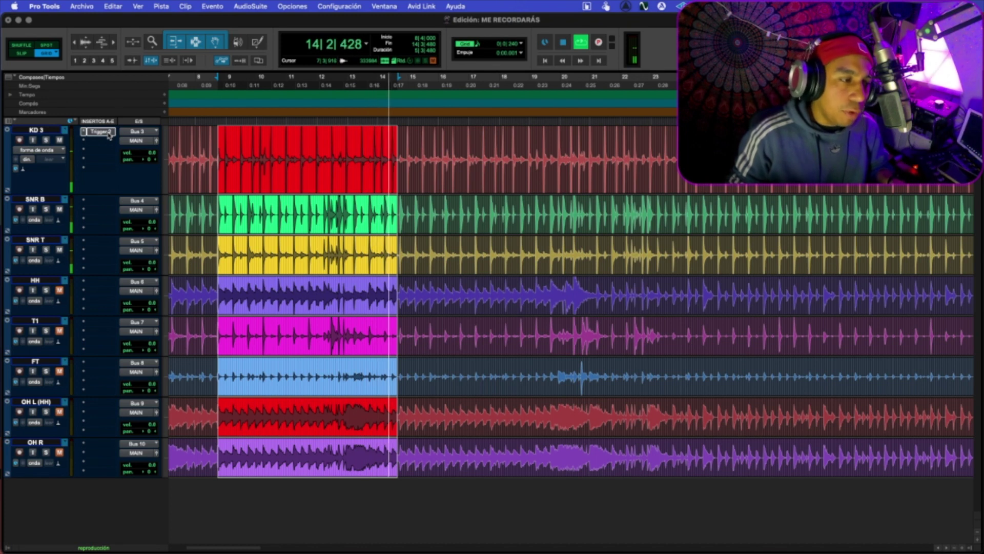
{"action": "left_click", "coordinate": [59, 209]}
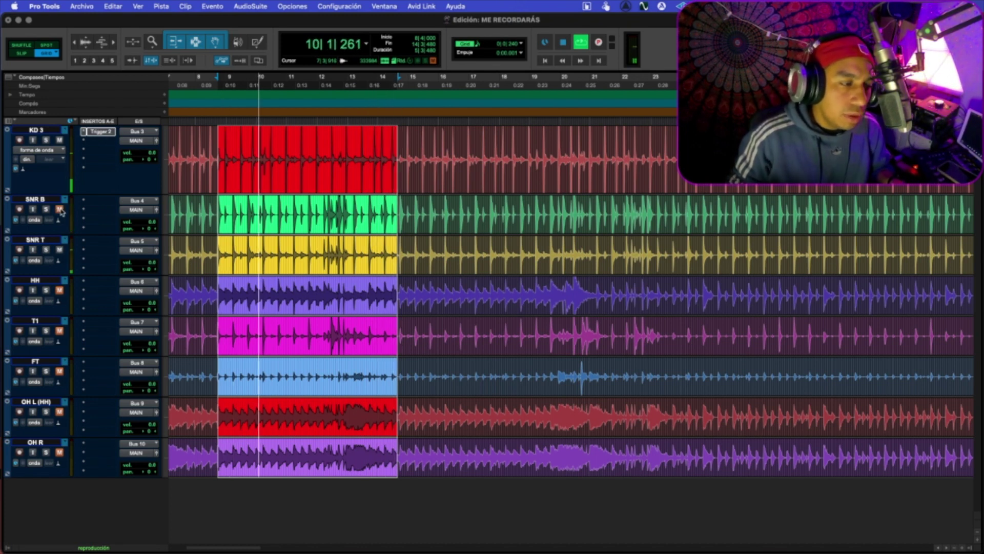
{"action": "left_click", "coordinate": [46, 250]}
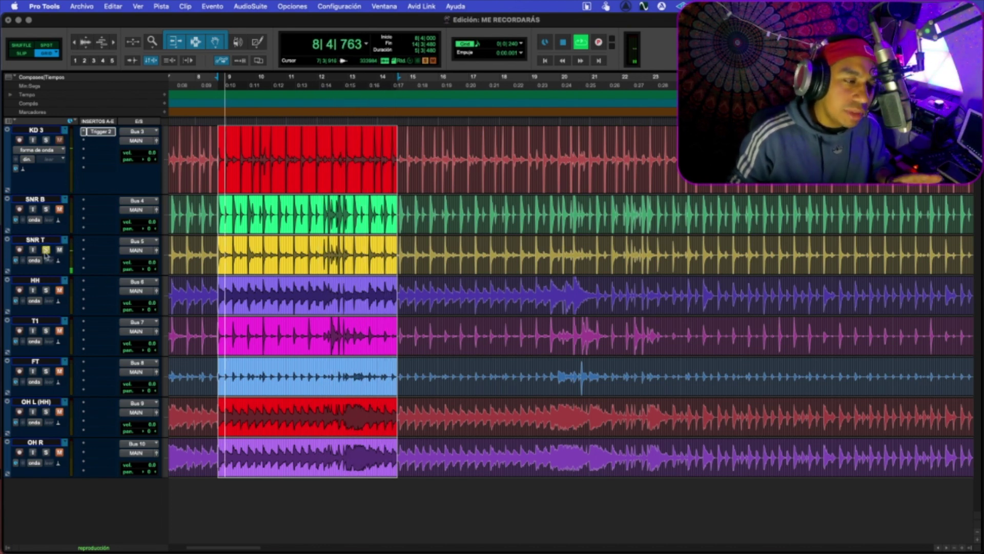
{"action": "key", "text": "space"}
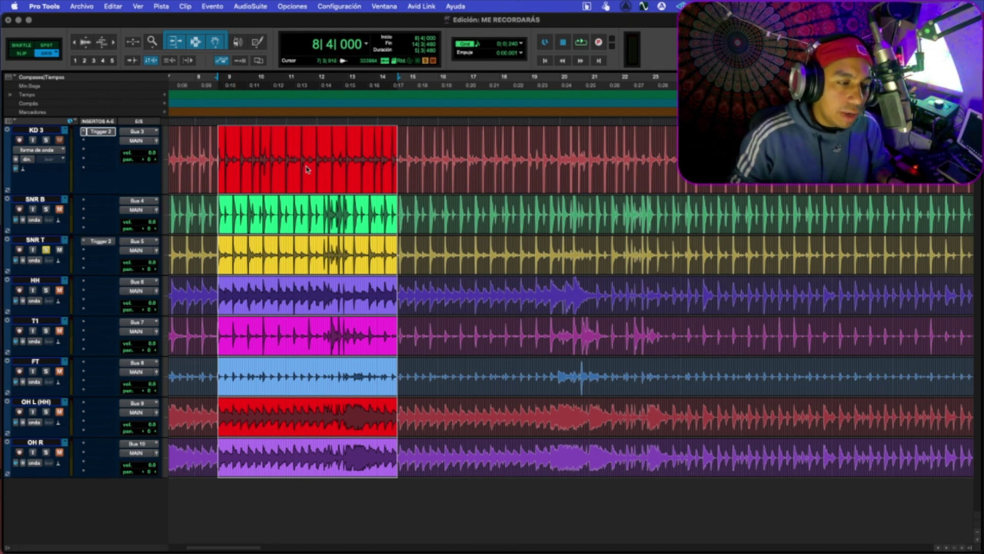
Step: Clear the four Kick 5 samples from the slots of Trigger 2 on SNR T
{"action": "left_click", "coordinate": [101, 241]}
{"action": "left_click", "coordinate": [327, 377]}
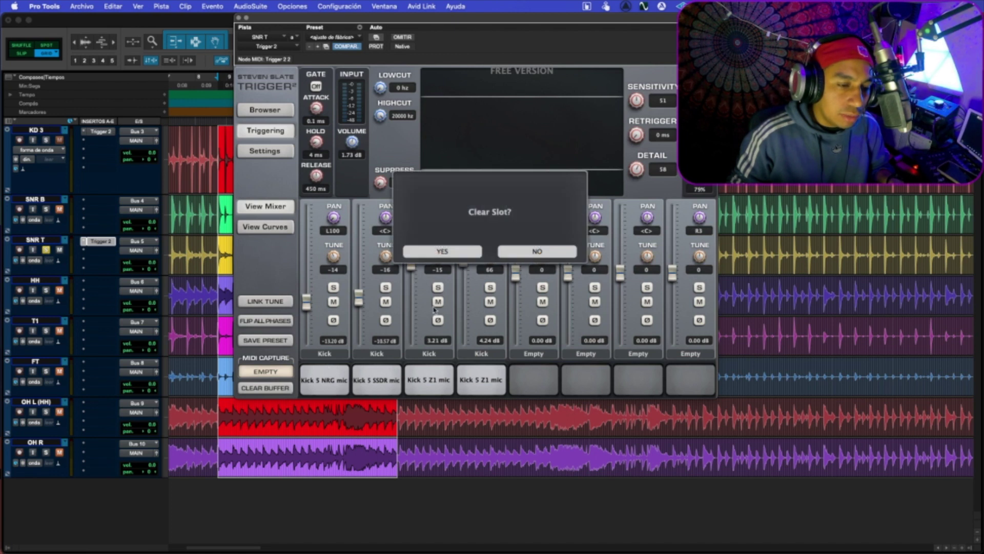
{"action": "left_click", "coordinate": [446, 251]}
{"action": "left_click", "coordinate": [395, 363]}
{"action": "left_click", "coordinate": [438, 251]}
{"action": "left_click", "coordinate": [421, 381]}
{"action": "left_click", "coordinate": [463, 251]}
{"action": "left_click", "coordinate": [478, 378]}
{"action": "left_click", "coordinate": [461, 251]}
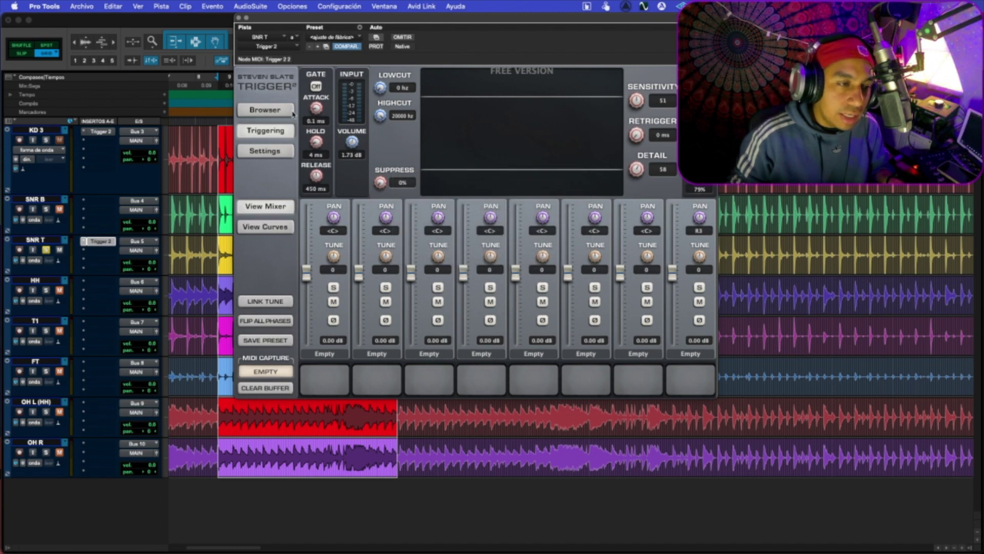
Step: Load Snare 11 Z1.tci into the first slot and Snare 21 Z1.tci into the second slot
{"action": "left_click", "coordinate": [291, 112]}
{"action": "left_click", "coordinate": [317, 97]}
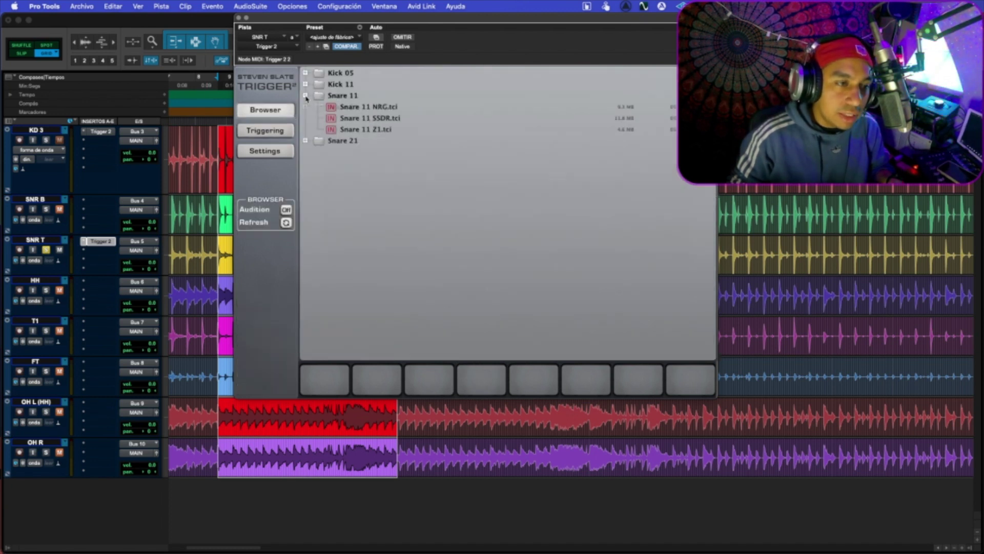
{"action": "left_click", "coordinate": [352, 108]}
{"action": "left_click", "coordinate": [369, 131]}
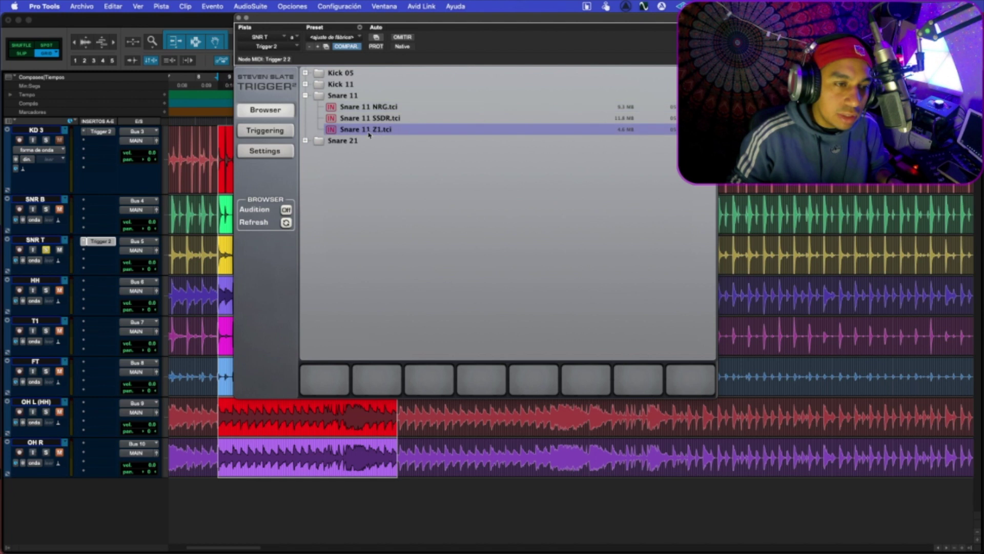
{"action": "left_click_drag", "start_coordinate": [408, 134], "coordinate": [333, 386]}
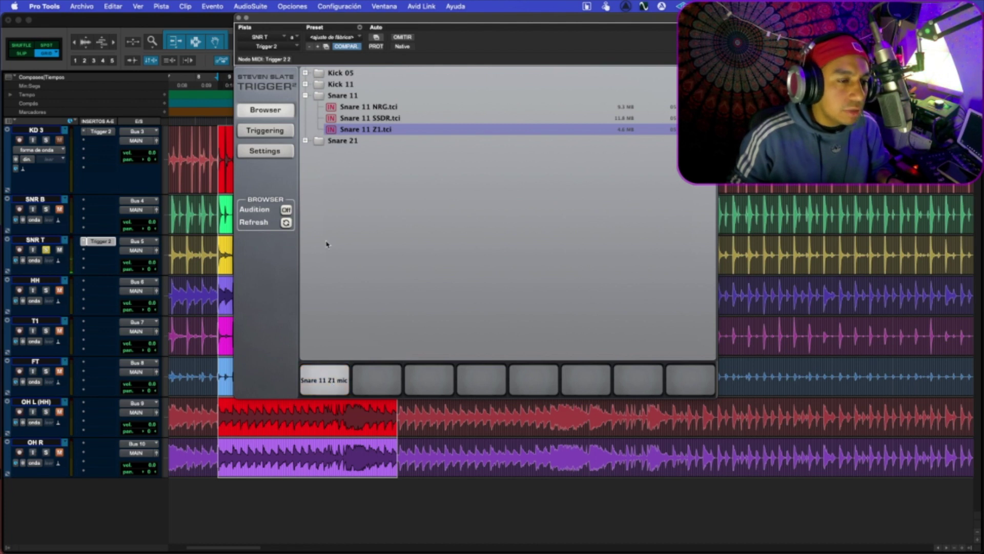
{"action": "left_click", "coordinate": [305, 141]}
{"action": "left_click", "coordinate": [366, 174]}
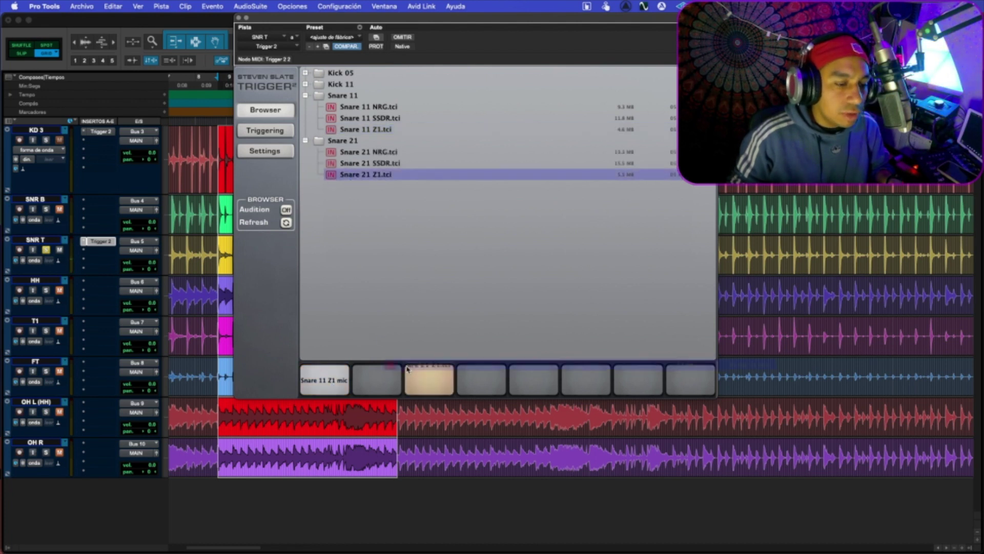
{"action": "left_click_drag", "start_coordinate": [383, 378], "coordinate": [384, 379]}
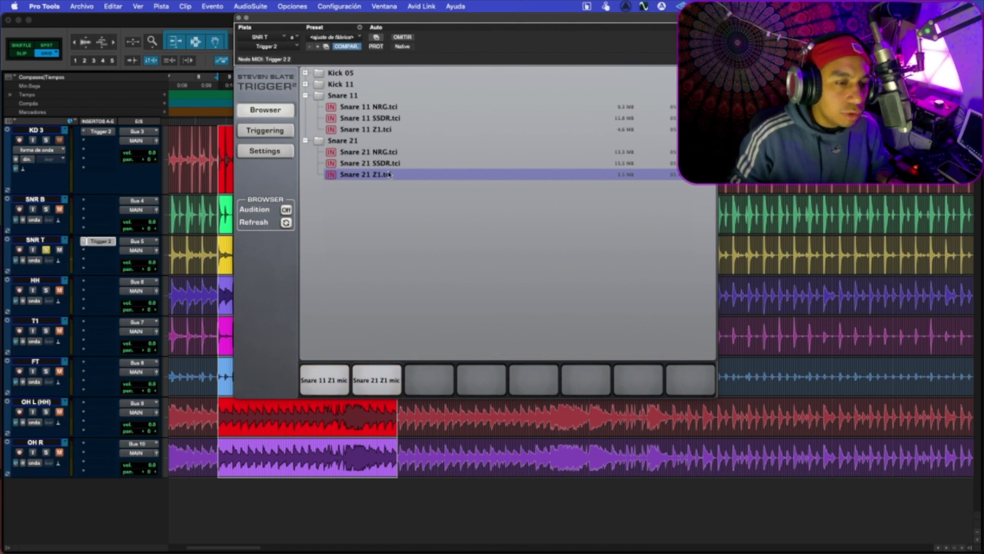
Step: Clear the Snare 11 Z1 and Snare 21 Z1 samples from their slots
{"action": "left_click", "coordinate": [344, 379]}
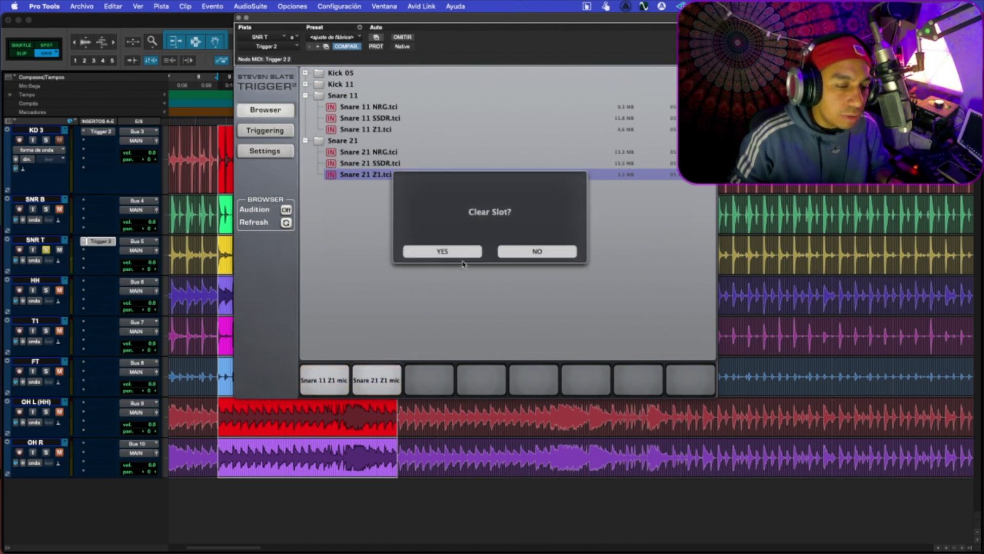
{"action": "left_click", "coordinate": [455, 254]}
{"action": "left_click", "coordinate": [366, 393]}
{"action": "left_click", "coordinate": [441, 252]}
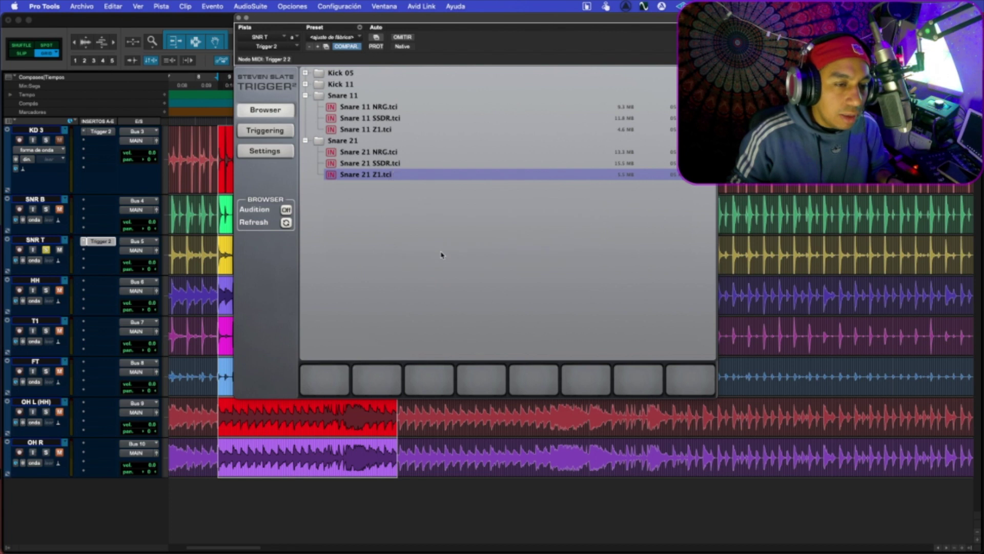
Step: Load Snare 21 Z1.tci, Snare 21 SSDR.tci and Snare 21 NRG.tci into the first three slots, in that order
{"action": "left_click_drag", "start_coordinate": [375, 182], "coordinate": [324, 379]}
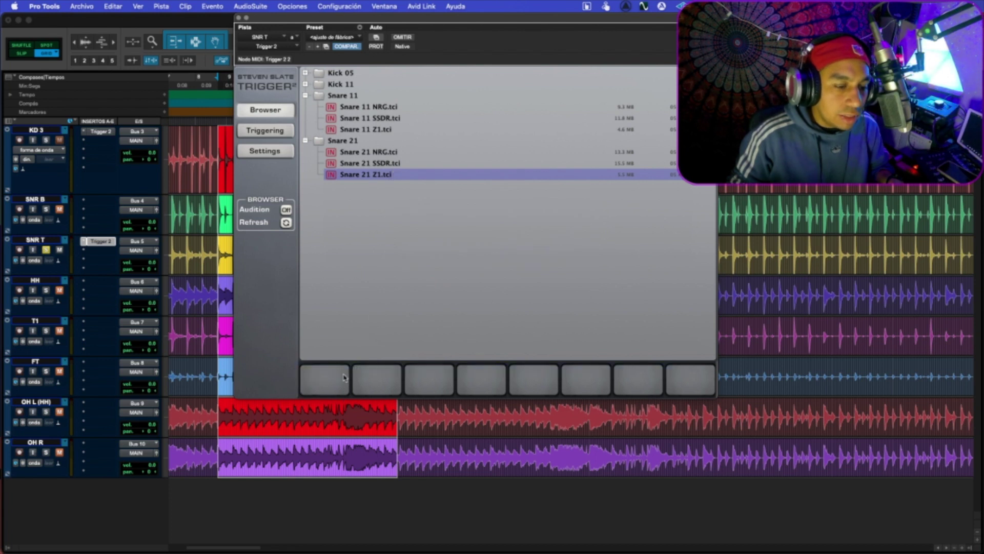
{"action": "left_click", "coordinate": [393, 164]}
{"action": "left_click_drag", "start_coordinate": [392, 164], "coordinate": [377, 380]}
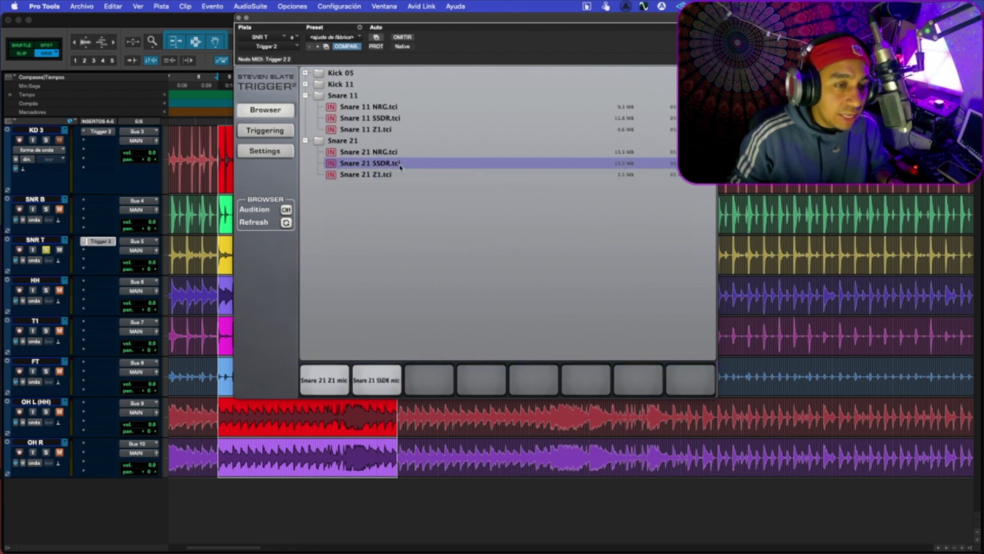
{"action": "left_click", "coordinate": [382, 153]}
{"action": "left_click_drag", "start_coordinate": [382, 153], "coordinate": [429, 392]}
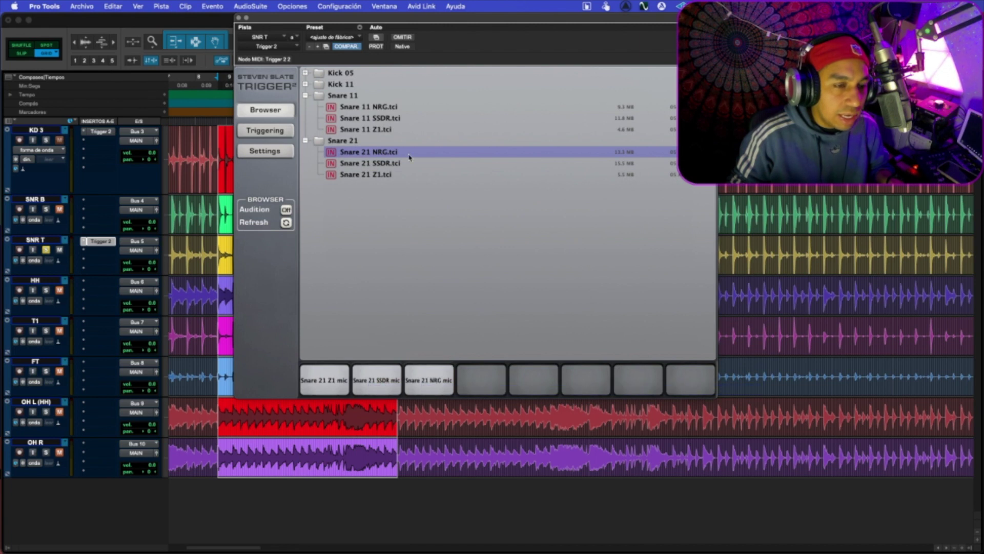
Step: Collapse the Snare 11 and Snare 21 folders in the sample browser and return to Trigger 2's Triggering view
{"action": "left_click", "coordinate": [306, 95]}
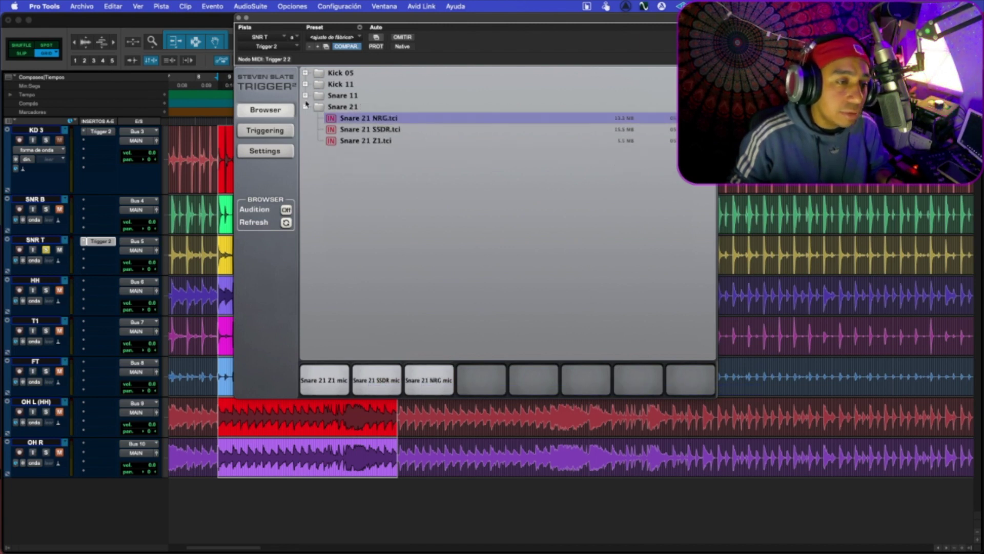
{"action": "left_click", "coordinate": [305, 106]}
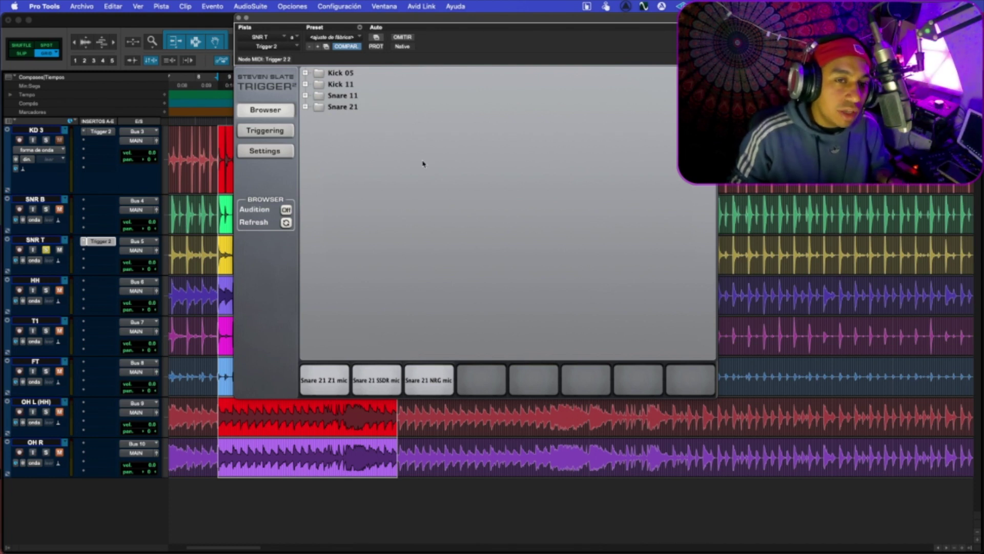
{"action": "left_click", "coordinate": [306, 107]}
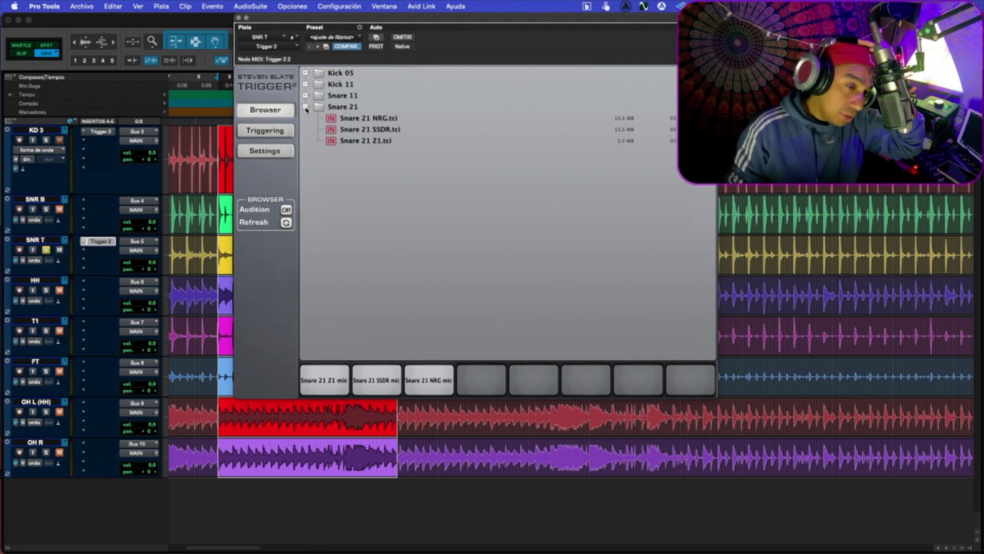
{"action": "left_click", "coordinate": [305, 107]}
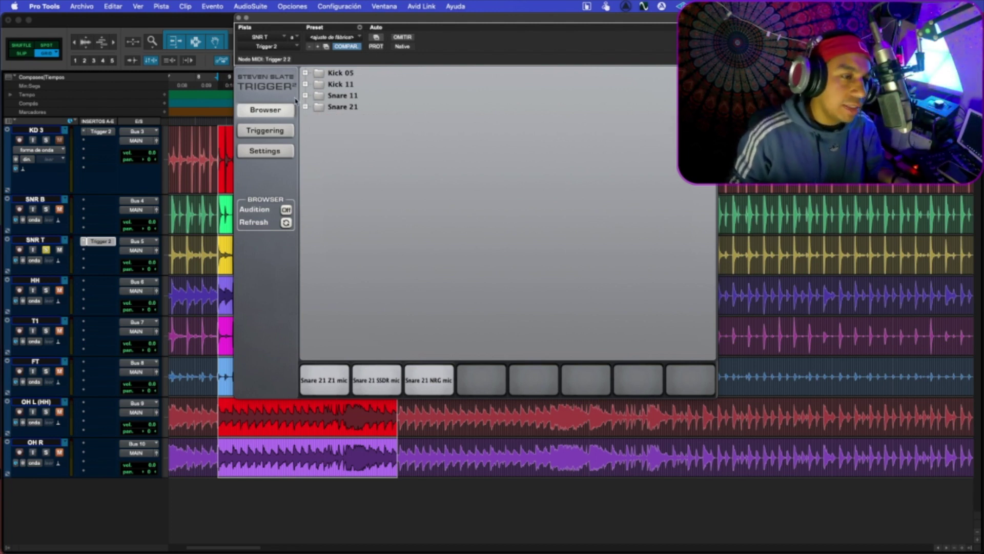
{"action": "left_click", "coordinate": [284, 130]}
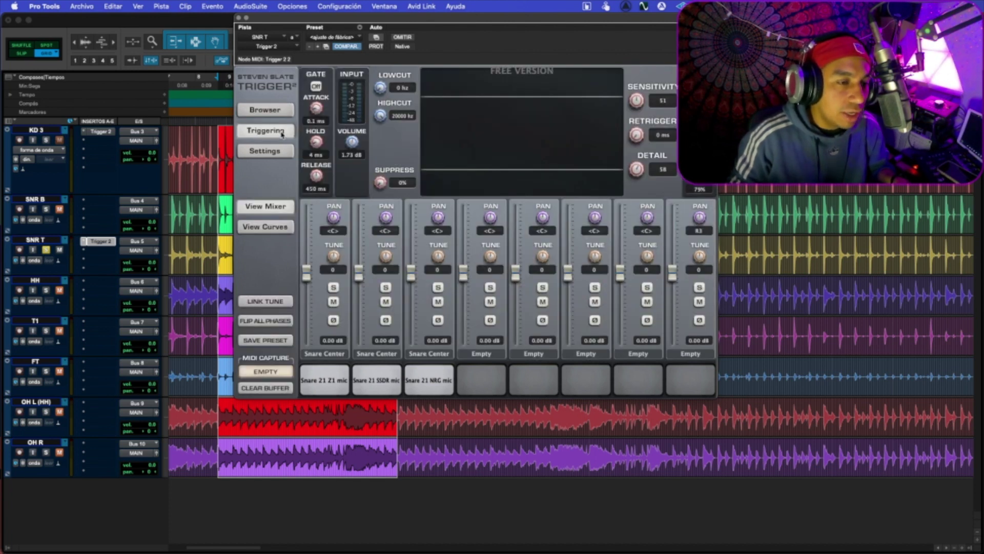
{"action": "left_click", "coordinate": [278, 149]}
{"action": "left_click", "coordinate": [277, 122]}
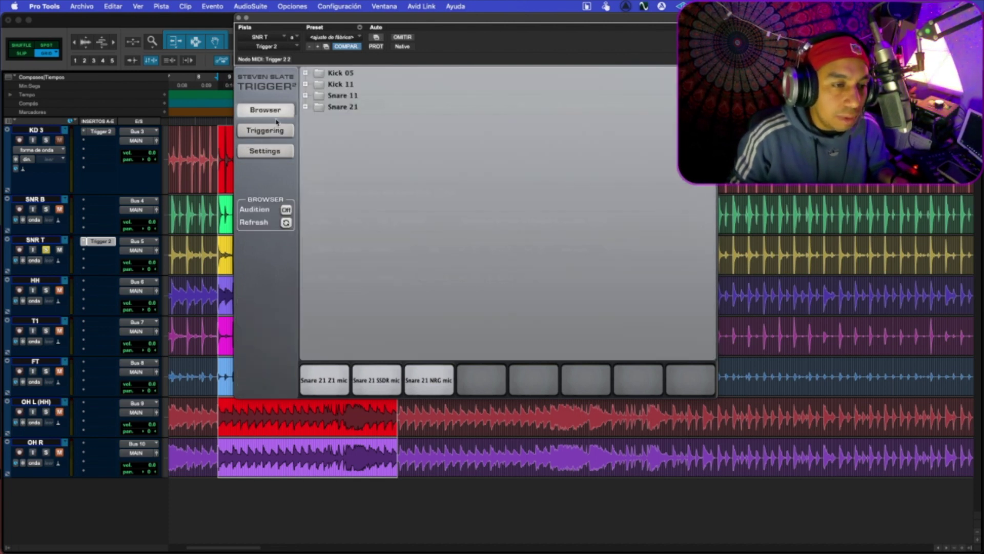
{"action": "left_click", "coordinate": [277, 129]}
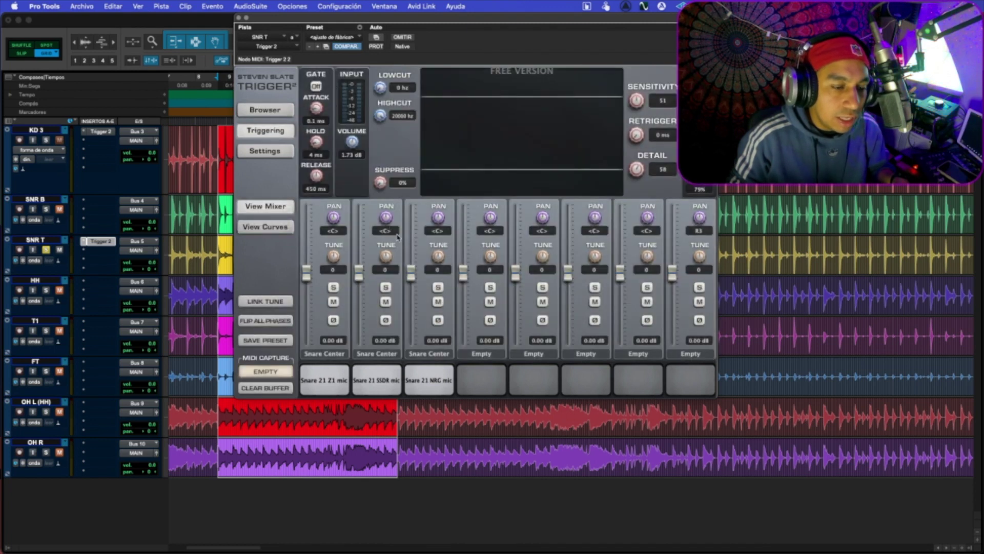
Step: Lower the Snare 21 SSDR sample to -12.94 dB and the Snare 21 NRG sample to -12.27 dB during playback
{"action": "key", "text": "space"}
{"action": "left_click_drag", "start_coordinate": [569, 20], "coordinate": [551, 19]}
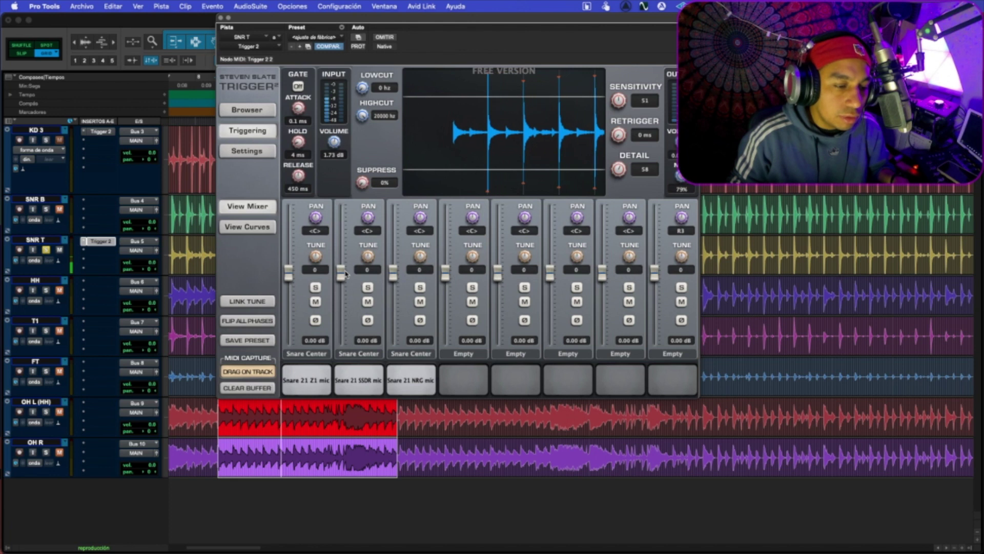
{"action": "left_click_drag", "start_coordinate": [341, 274], "coordinate": [341, 300]}
{"action": "left_click_drag", "start_coordinate": [393, 274], "coordinate": [393, 300]}
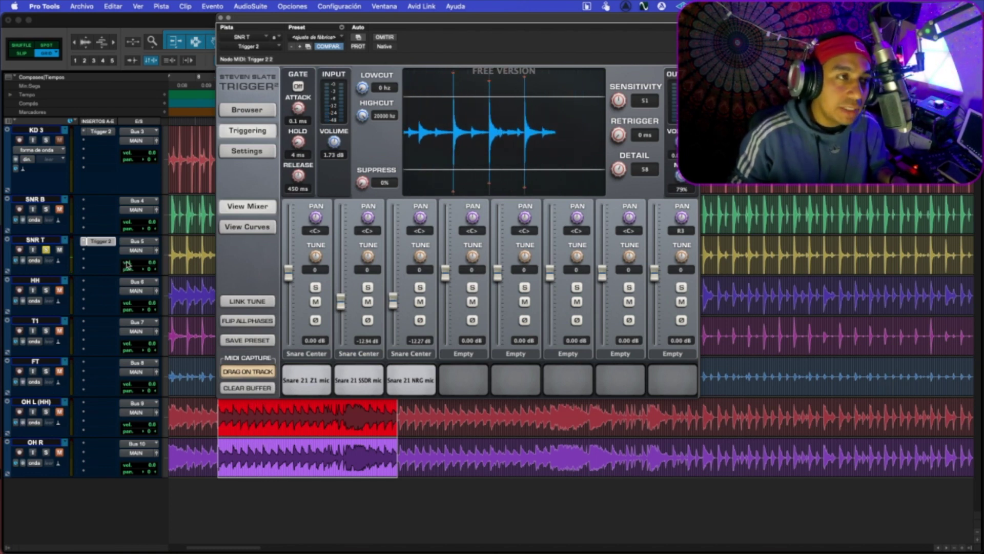
{"action": "key", "text": "space"}
{"action": "key", "text": "space"}
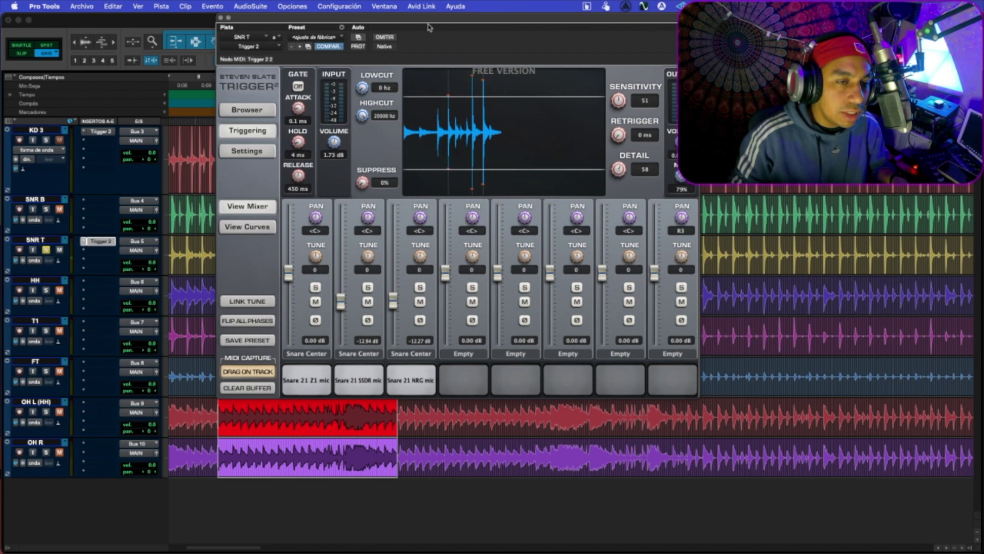
Step: Locate the snare fill and select its passage across the drum tracks, from just before bar 11 to about mid-bar 13
{"action": "left_click_drag", "start_coordinate": [430, 27], "coordinate": [667, 101]}
{"action": "left_click", "coordinate": [294, 256]}
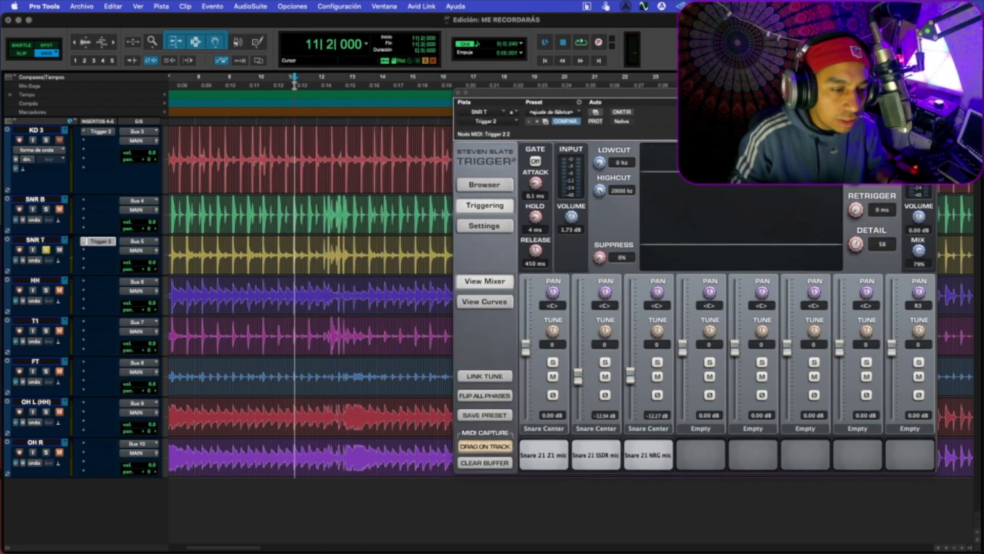
{"action": "key", "text": "space"}
{"action": "key", "text": "super+bracketright"}
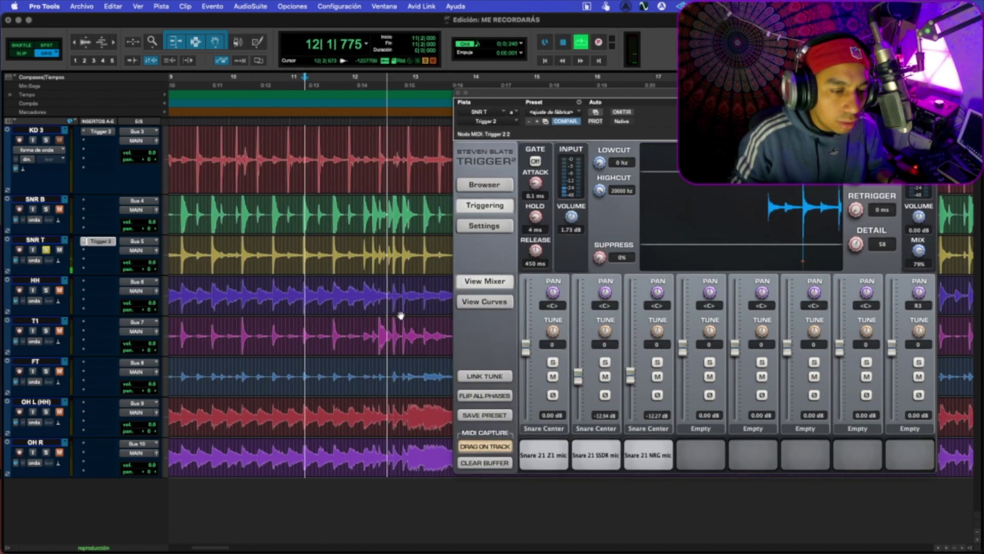
{"action": "key", "text": "space"}
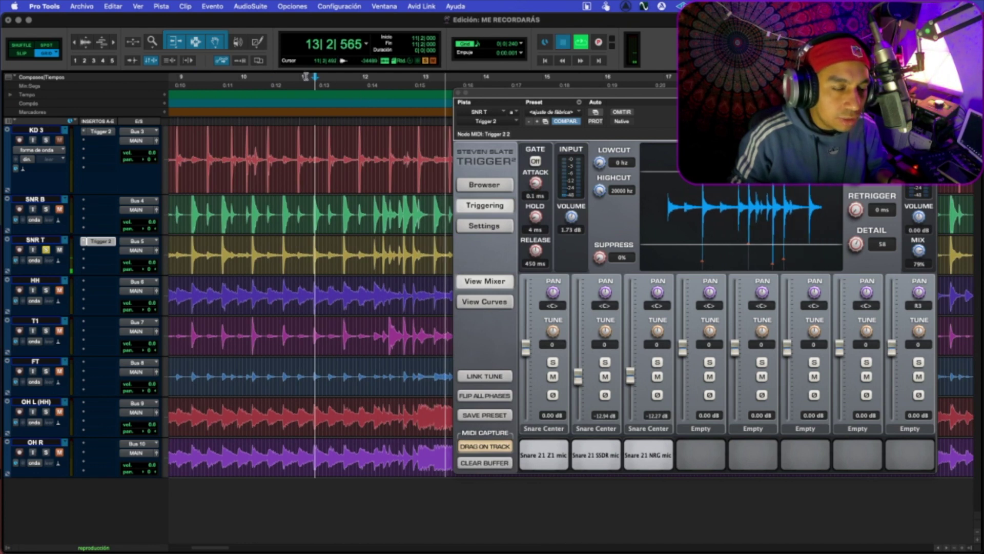
{"action": "left_click", "coordinate": [459, 85], "text": "shift"}
{"action": "left_click_drag", "start_coordinate": [496, 94], "coordinate": [50, 27]}
Step: Play the selected fill and set SNR T's Trigger 2 Mix to 100%, Sensitivity to 32 and Detail to 7
{"action": "key", "text": "space"}
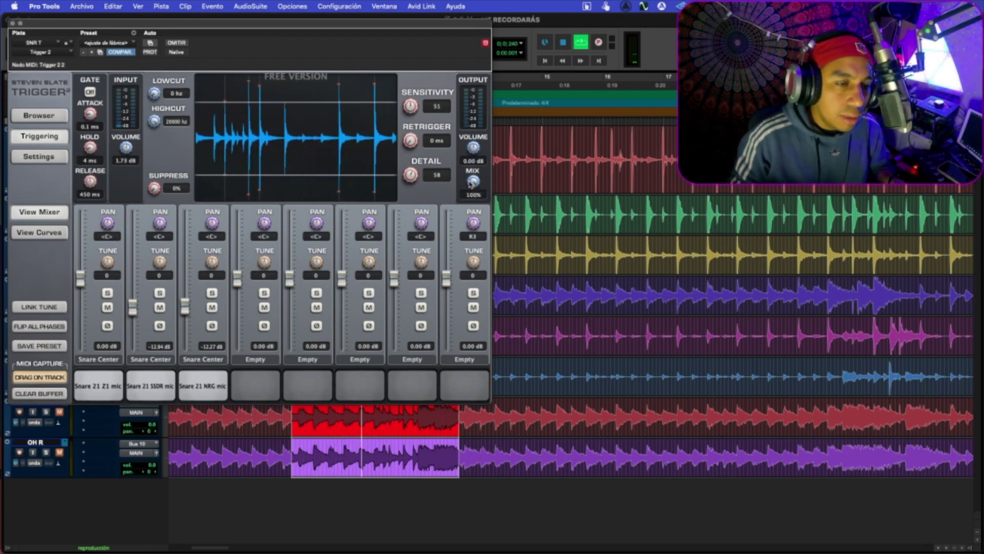
{"action": "left_click_drag", "start_coordinate": [412, 111], "coordinate": [413, 114]}
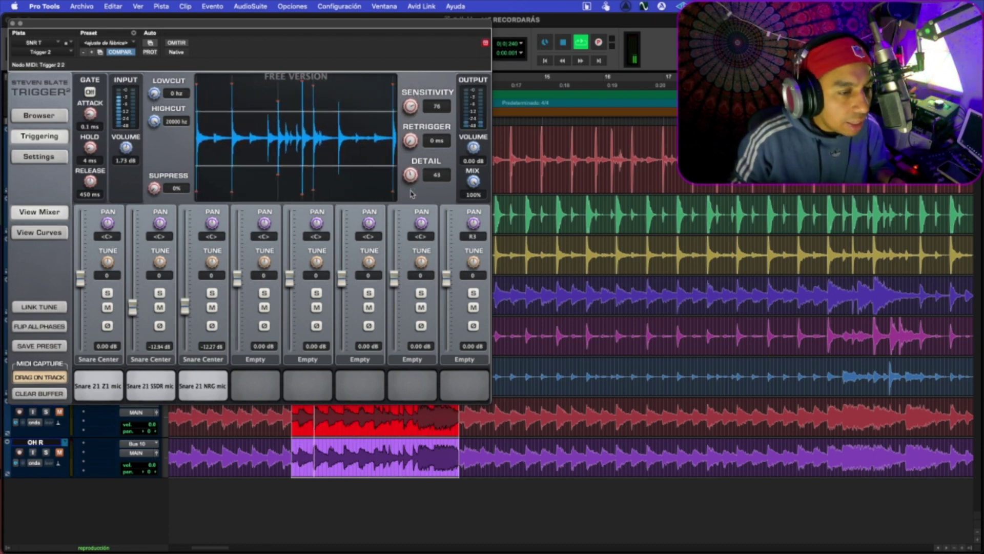
{"action": "left_click_drag", "start_coordinate": [409, 216], "coordinate": [409, 236]}
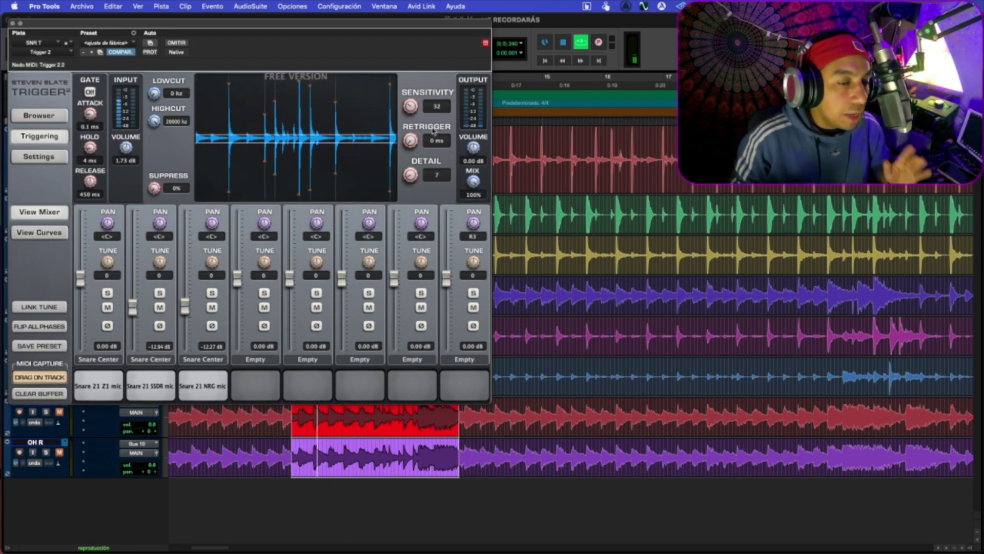
{"action": "key", "text": "space"}
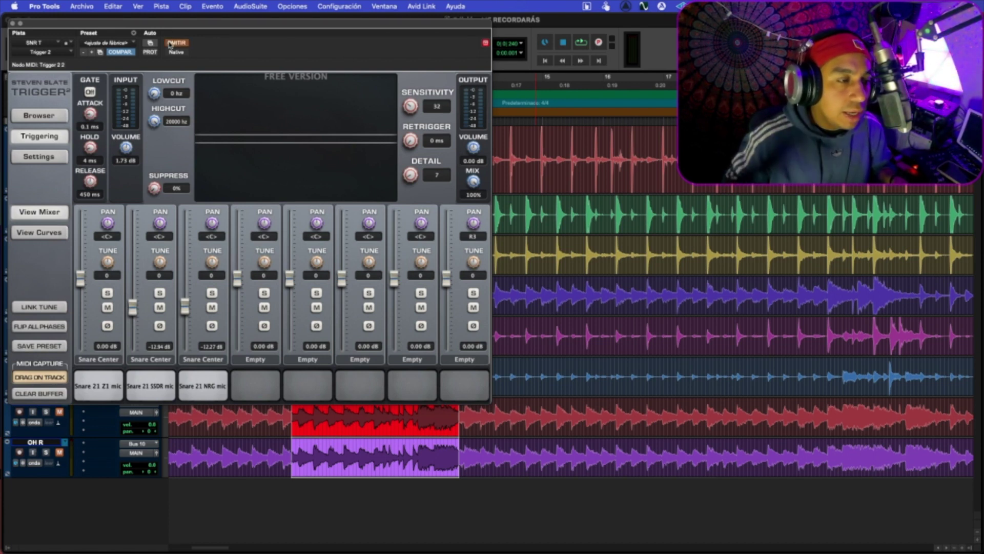
Step: Compare the snare fill with Trigger 2 bypassed and active on SNR T
{"action": "key", "text": "space"}
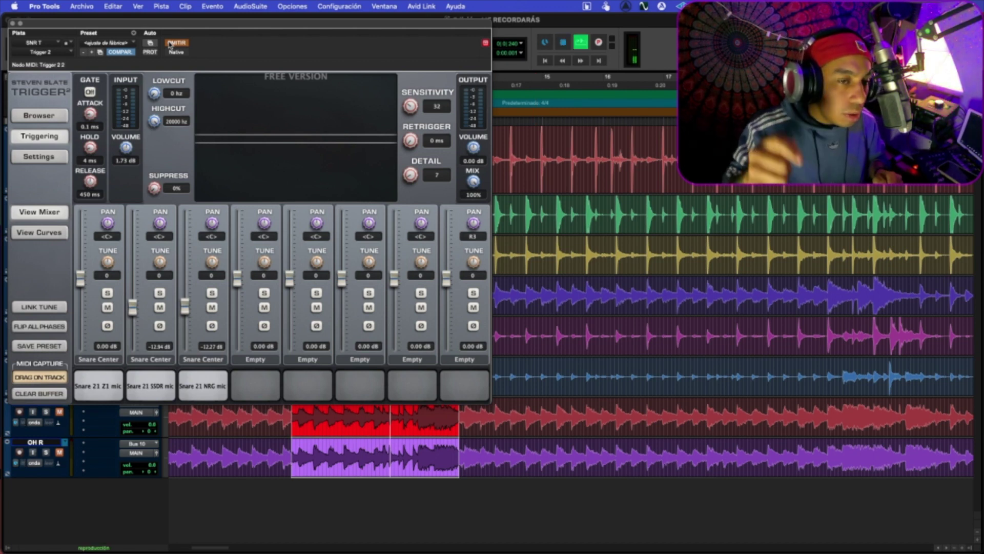
{"action": "key", "text": "space"}
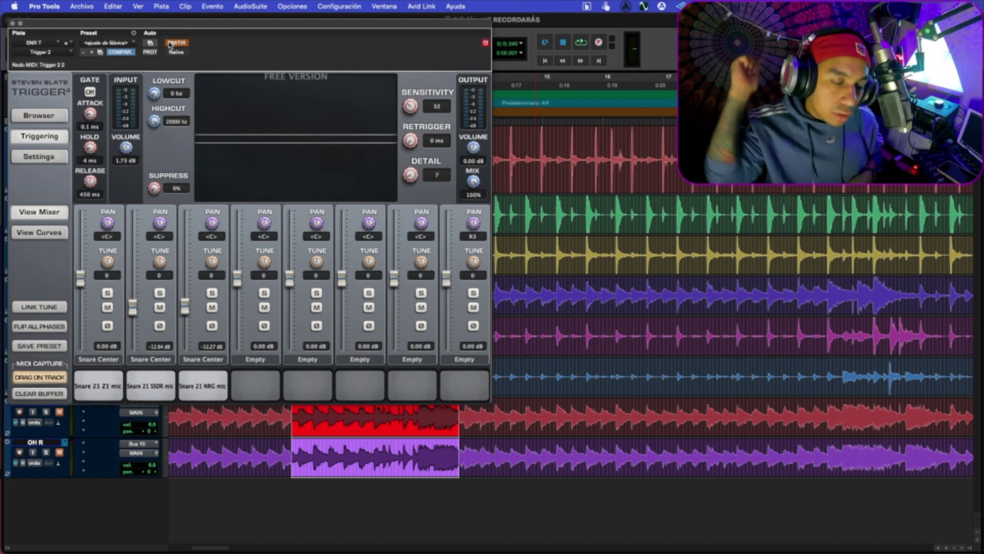
{"action": "key", "text": "space"}
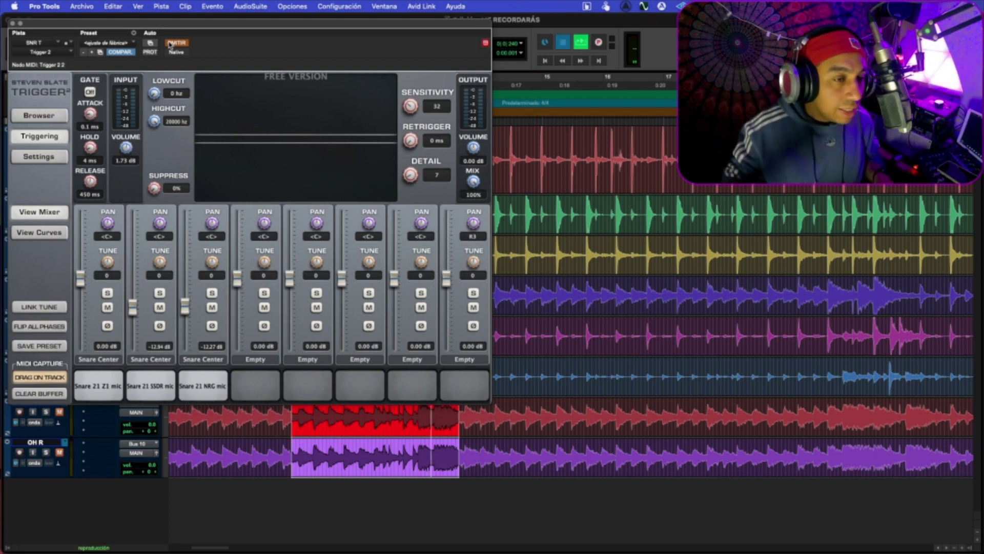
{"action": "key", "text": "space"}
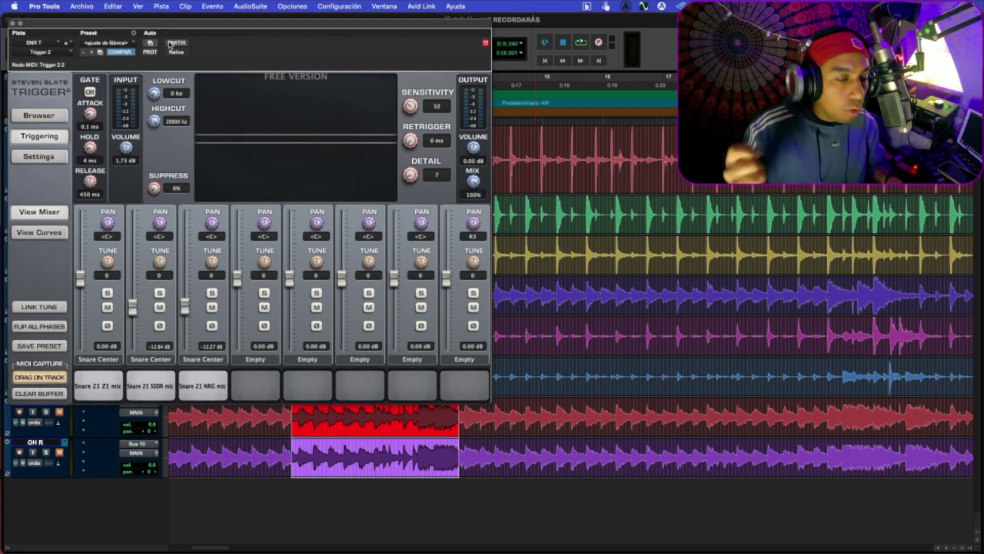
{"action": "key", "text": "space"}
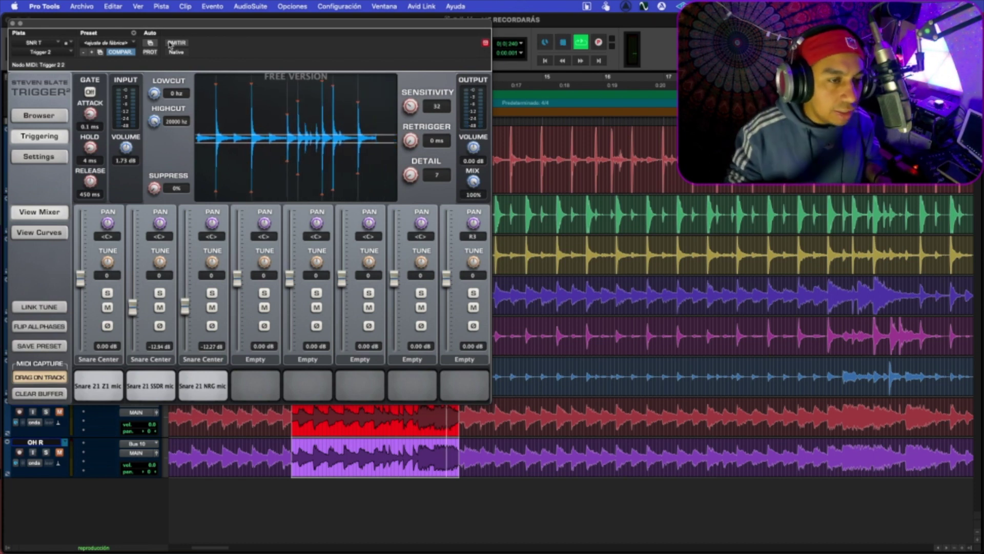
Step: Set Detail to 6 and raise Sensitivity to 100, auditioning how the snare fill triggers
{"action": "left_click_drag", "start_coordinate": [410, 174], "coordinate": [410, 177]}
{"action": "key", "text": "space"}
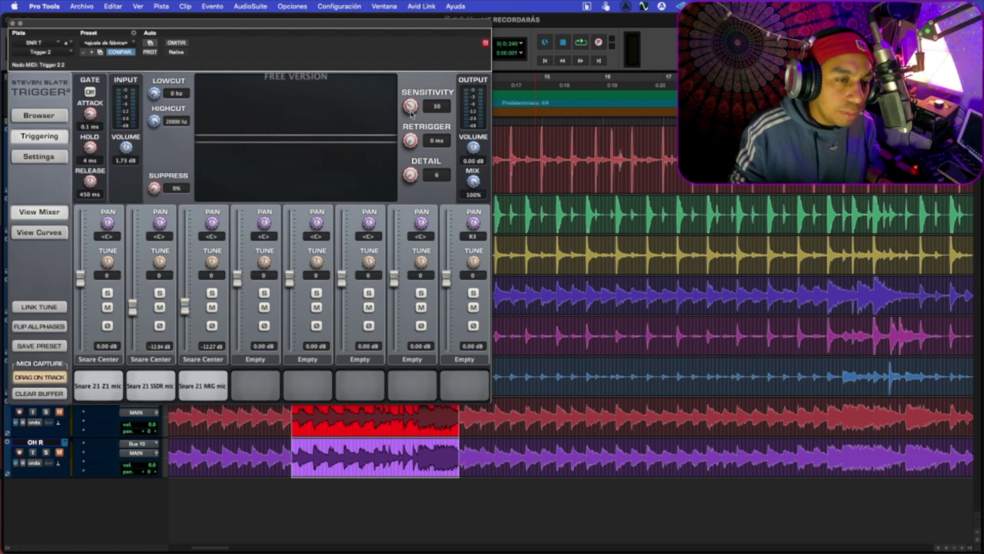
{"action": "key", "text": "space"}
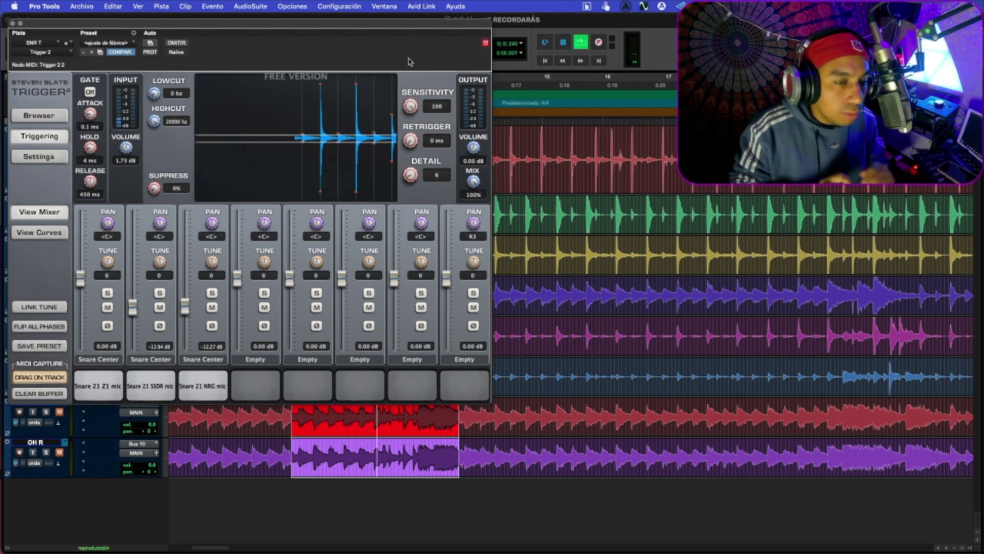
{"action": "key", "text": "space"}
{"action": "key", "text": "space"}
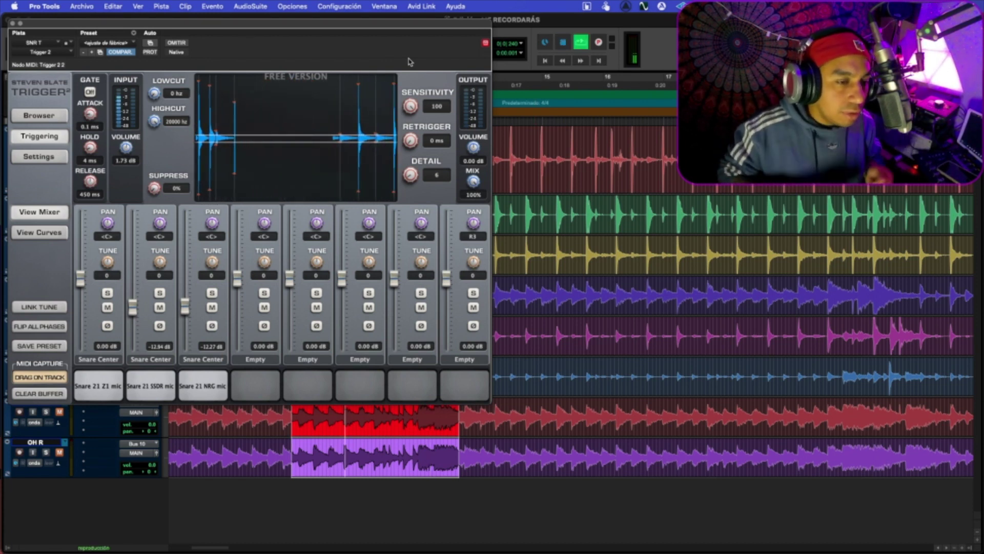
{"action": "key", "text": "space"}
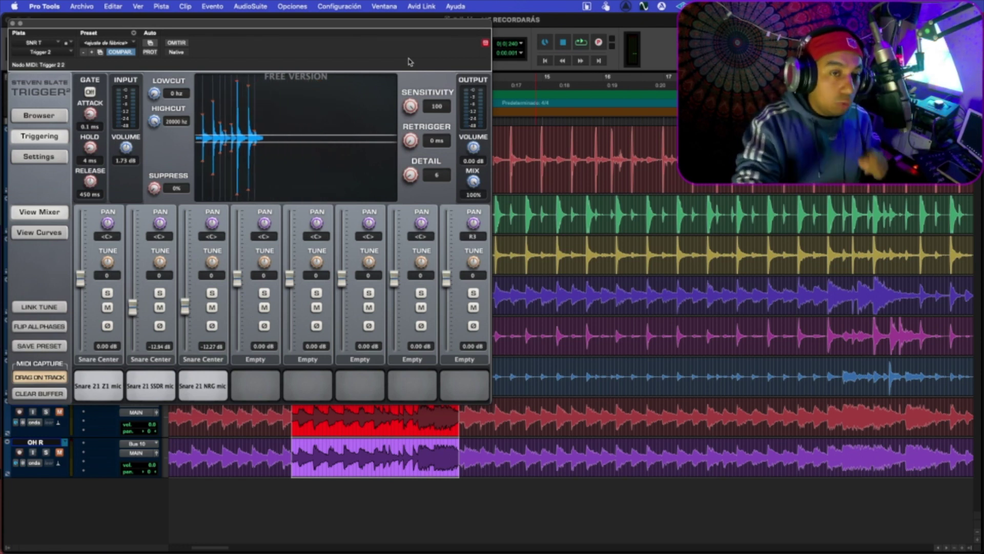
{"action": "key", "text": "space"}
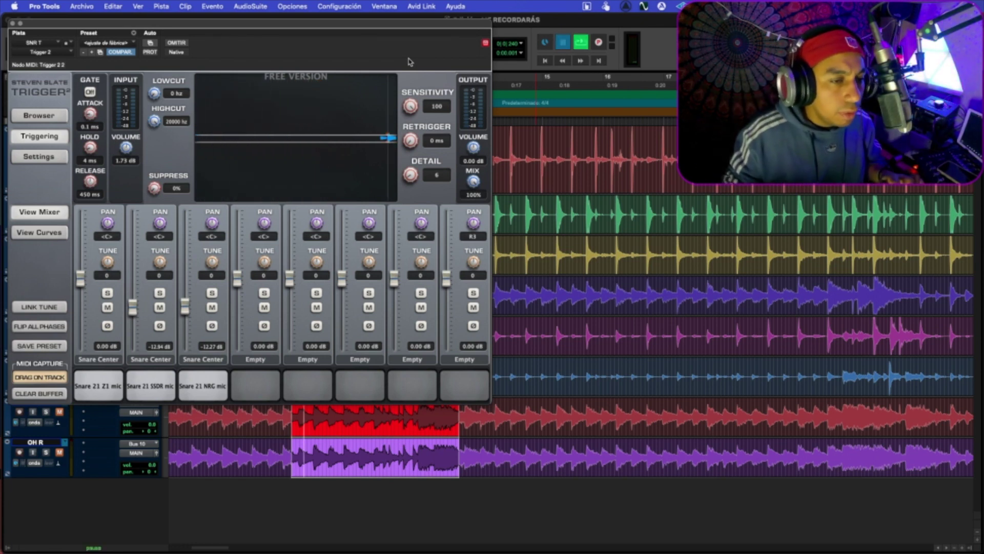
Step: Replay the fill and refine the snare triggering to Sensitivity 36, Detail 5 and Mix 100%
{"action": "left_click_drag", "start_coordinate": [411, 106], "coordinate": [417, 117]}
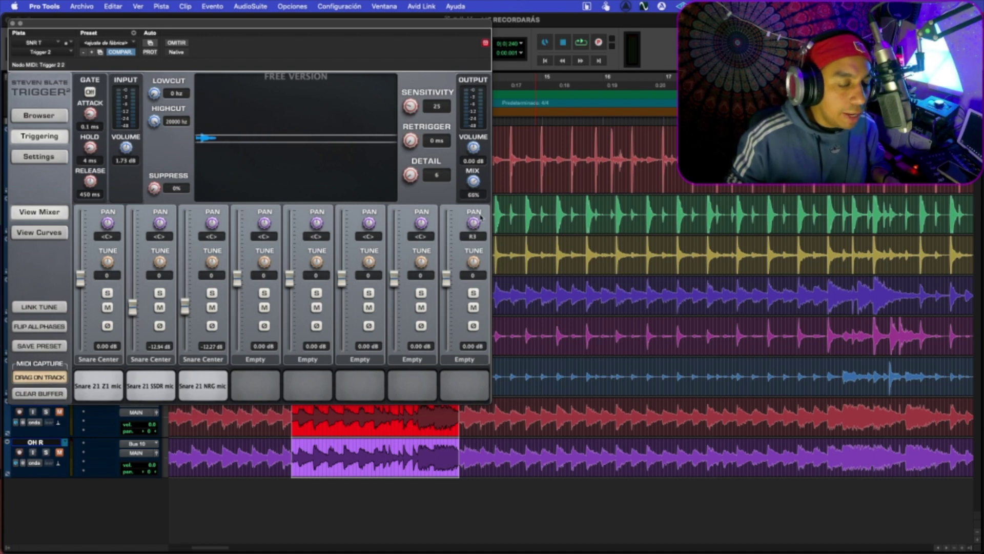
{"action": "key", "text": "space"}
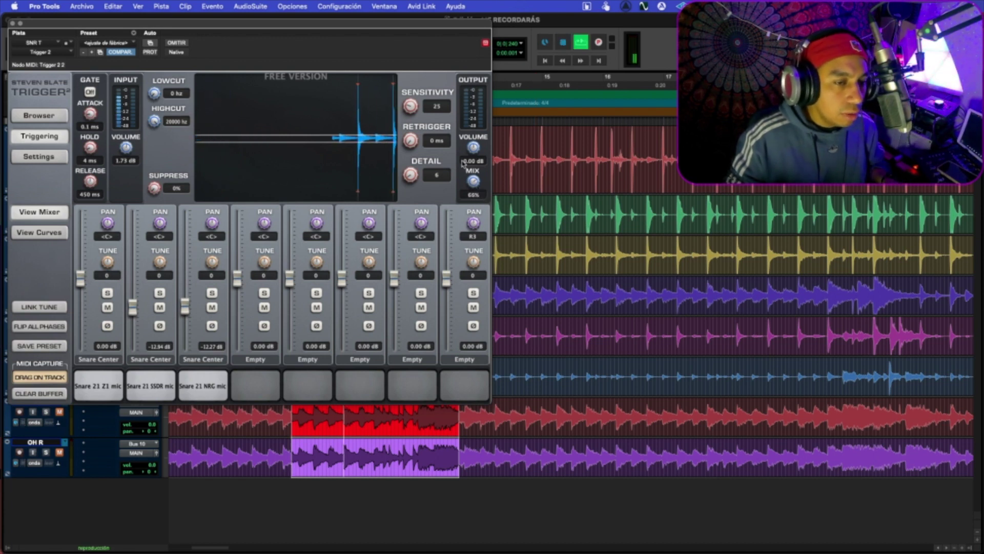
{"action": "left_click_drag", "start_coordinate": [430, 106], "coordinate": [428, 123]}
{"action": "left_click_drag", "start_coordinate": [415, 175], "coordinate": [416, 180]}
{"action": "left_click_drag", "start_coordinate": [414, 104], "coordinate": [413, 91]}
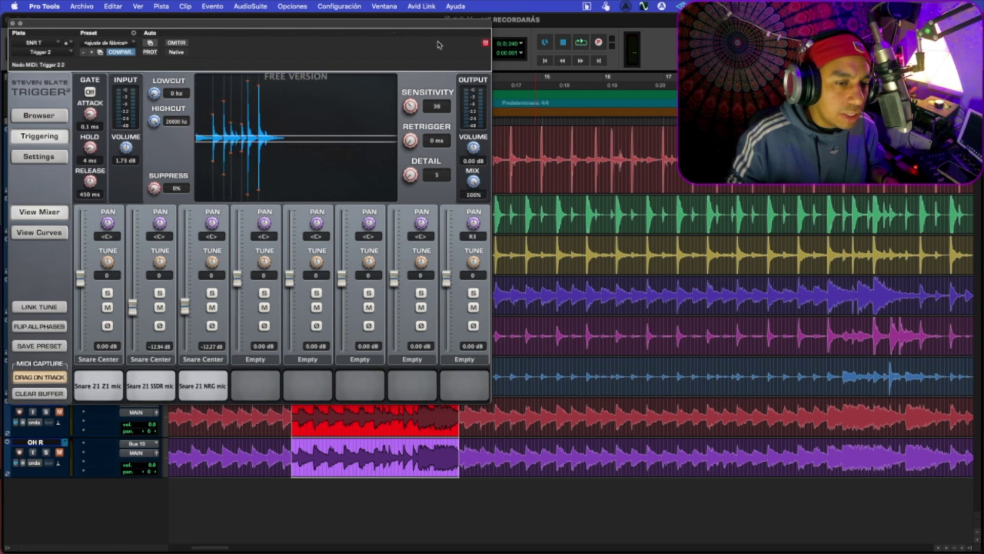
Step: Raise the Trigger 2 output volume on SNR T to 6.19 dB while playing the fill
{"action": "left_click_drag", "start_coordinate": [438, 23], "coordinate": [495, 23]}
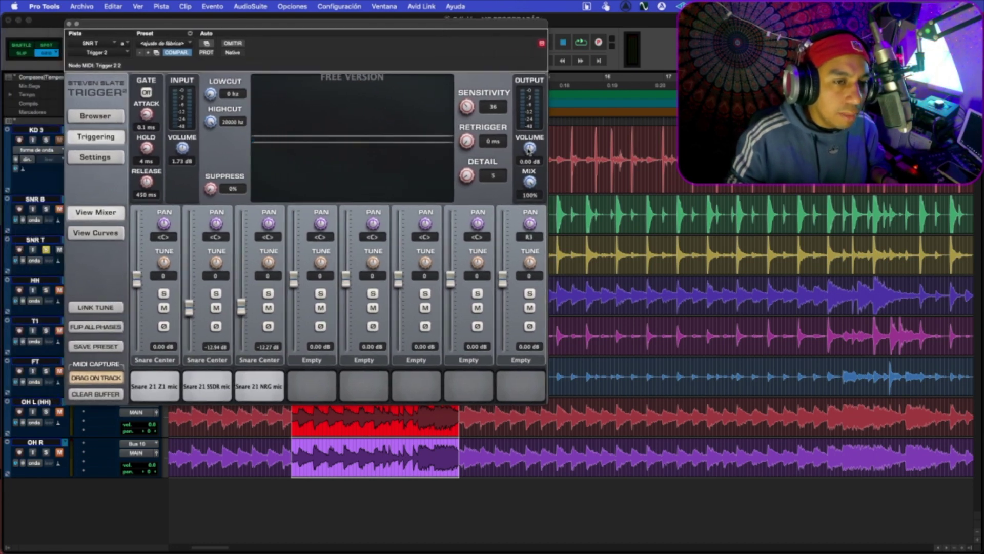
{"action": "scroll", "coordinate": [530, 147], "scroll_direction": "up", "scroll_amount": 5}
{"action": "key", "text": "space"}
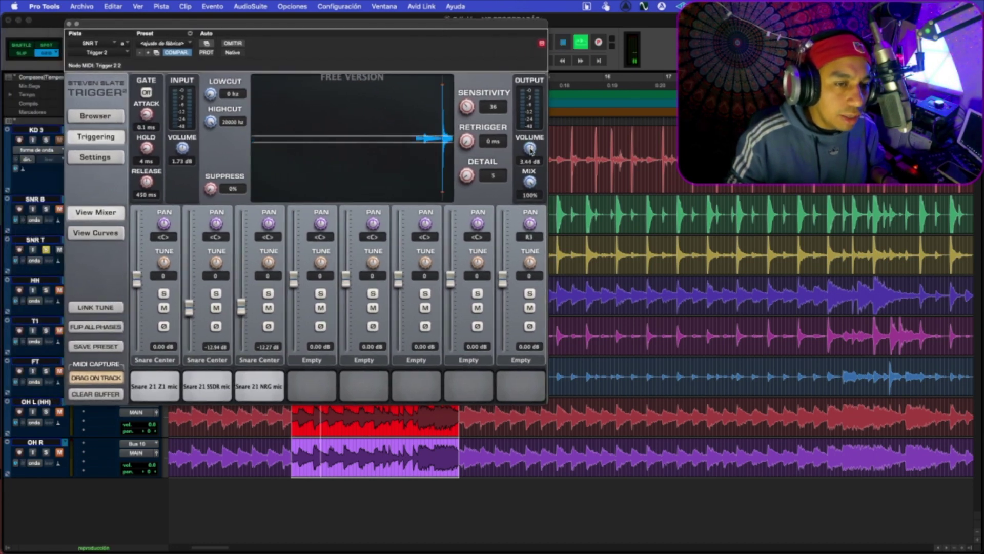
{"action": "scroll", "coordinate": [529, 148], "scroll_direction": "up", "scroll_amount": 4}
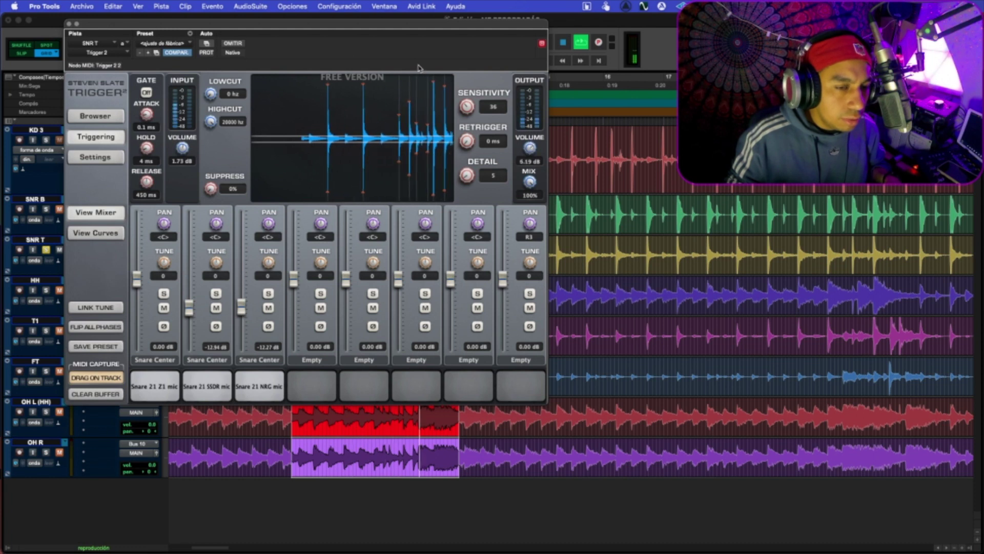
Step: Solo KD 3 and T1 alongside SNR T, and set the snare's Sensitivity to 50
{"action": "left_click_drag", "start_coordinate": [318, 23], "coordinate": [383, 30]}
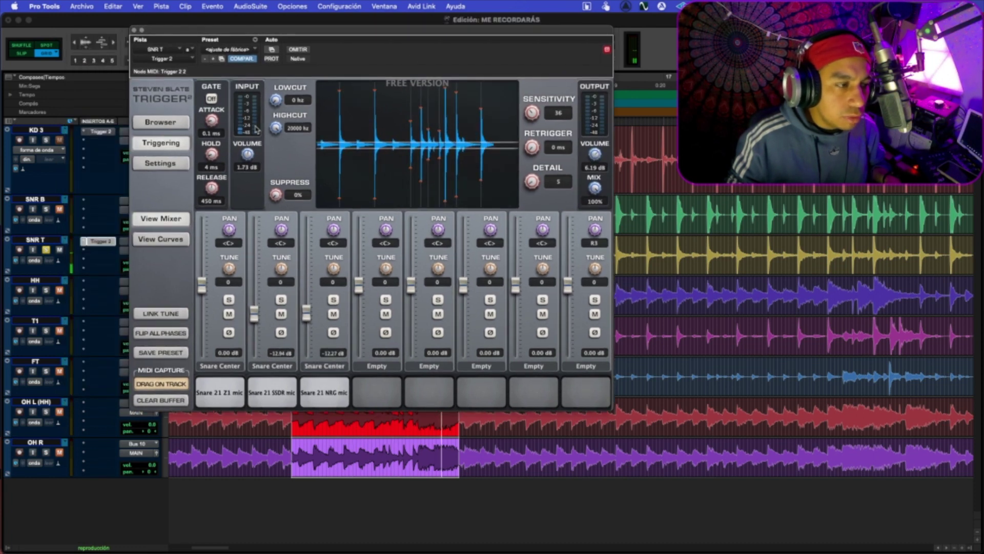
{"action": "left_click", "coordinate": [45, 140]}
{"action": "key", "text": "space"}
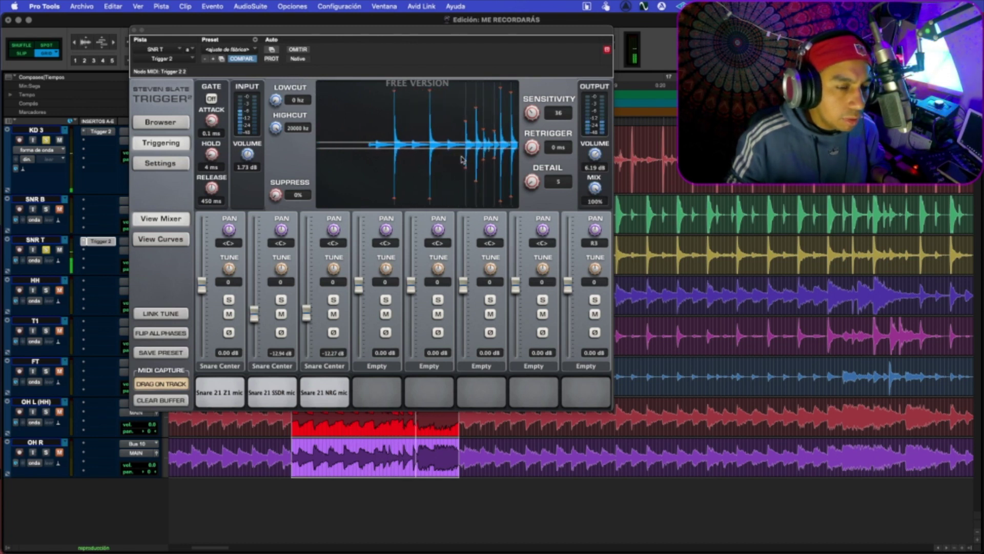
{"action": "left_click_drag", "start_coordinate": [537, 111], "coordinate": [538, 101]}
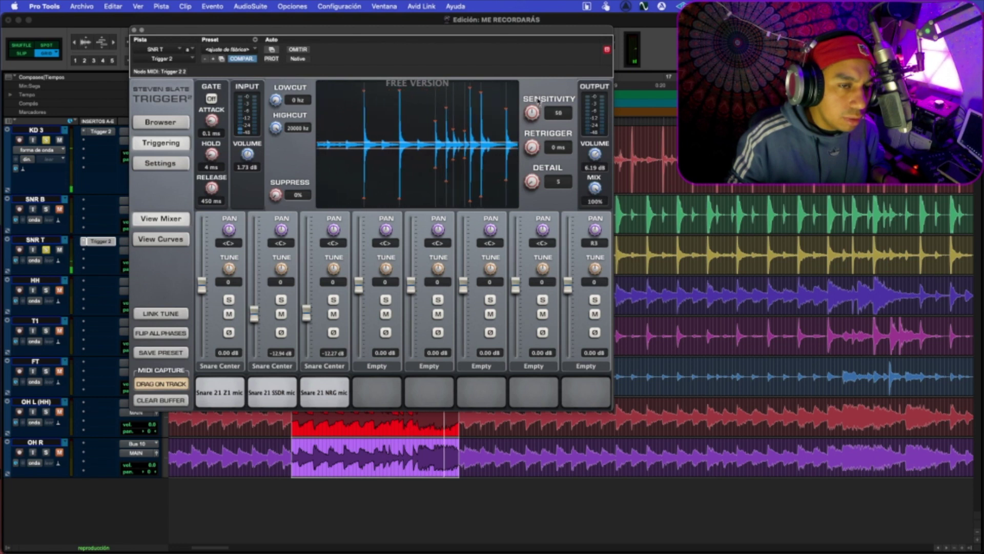
{"action": "left_click", "coordinate": [45, 331]}
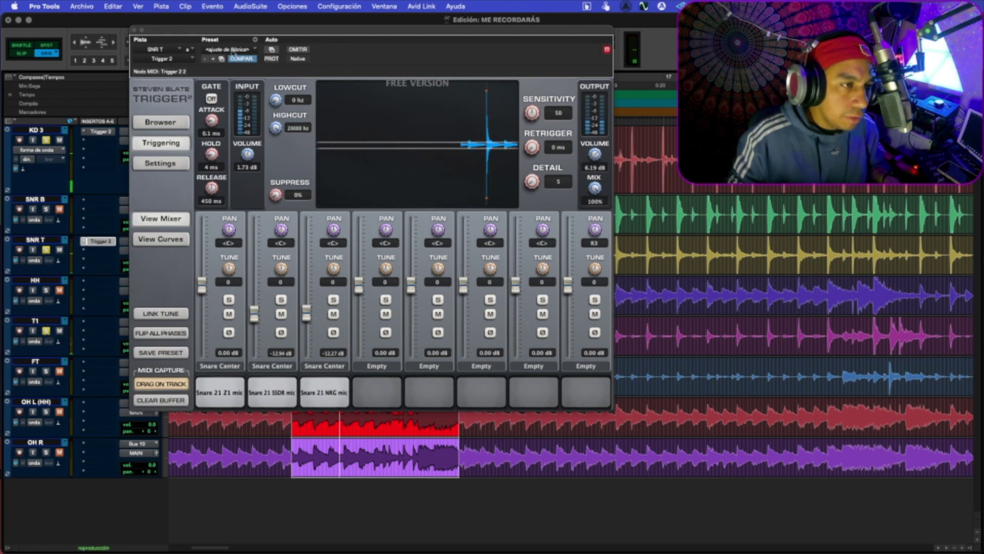
Step: Raise the Snare 21 Z1 sample to 5.83 dB with a lower tuning, reduce Mix to 87%, and close the plugin window
{"action": "left_click_drag", "start_coordinate": [232, 31], "coordinate": [307, 29]}
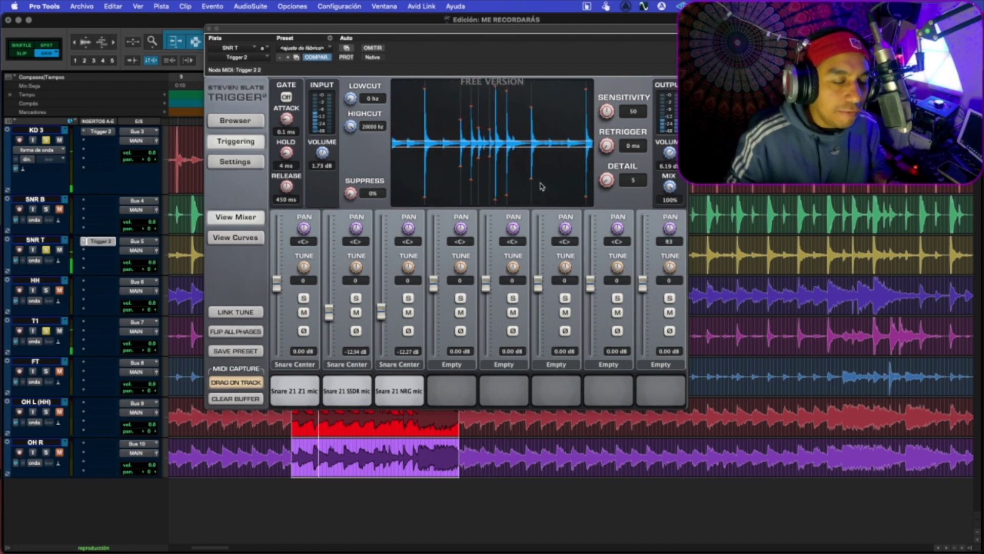
{"action": "left_click_drag", "start_coordinate": [277, 285], "coordinate": [280, 264]}
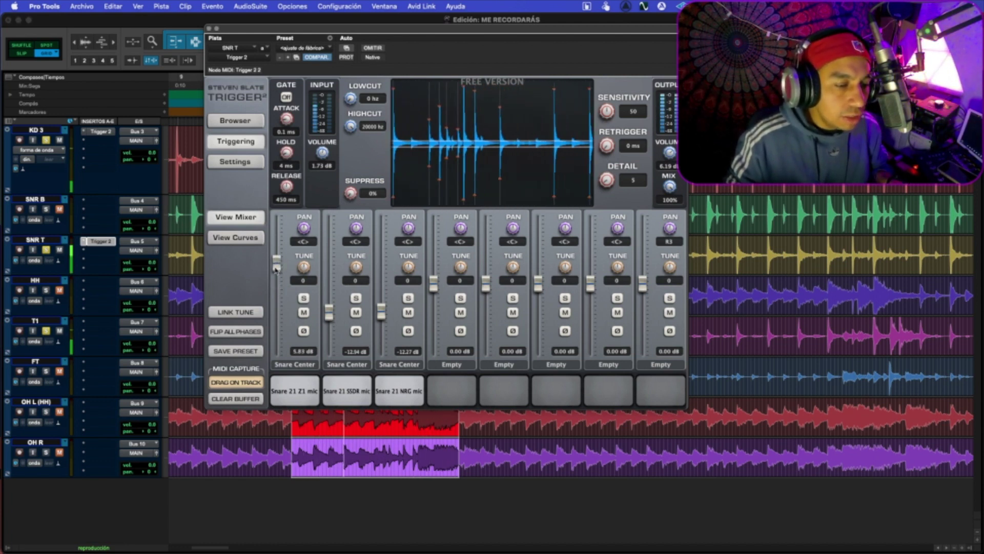
{"action": "left_click_drag", "start_coordinate": [308, 275], "coordinate": [309, 282]}
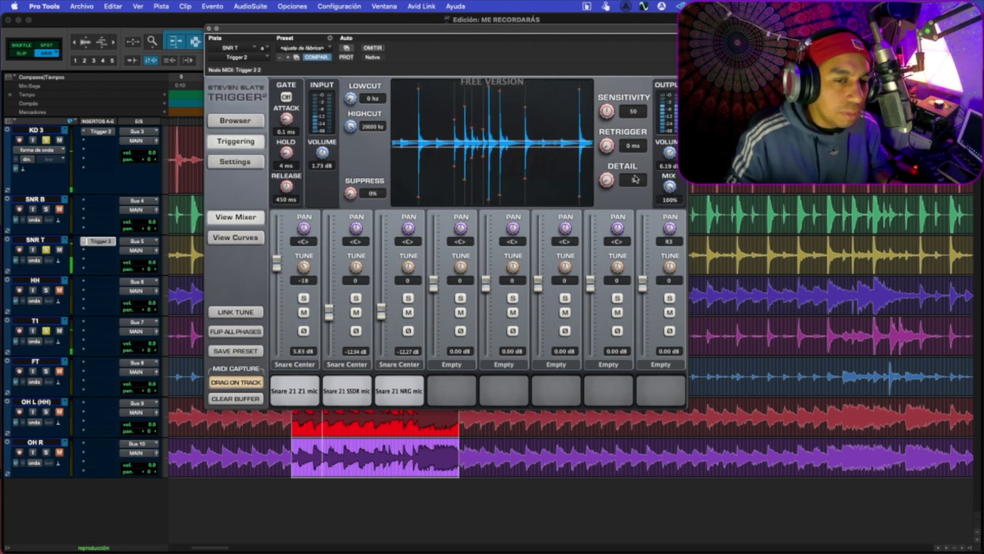
{"action": "mouse_move", "coordinate": [669, 186]}
{"action": "left_mouse_down"}
{"action": "mouse_move", "coordinate": [669, 214]}
{"action": "mouse_move", "coordinate": [671, 200]}
{"action": "left_mouse_up"}
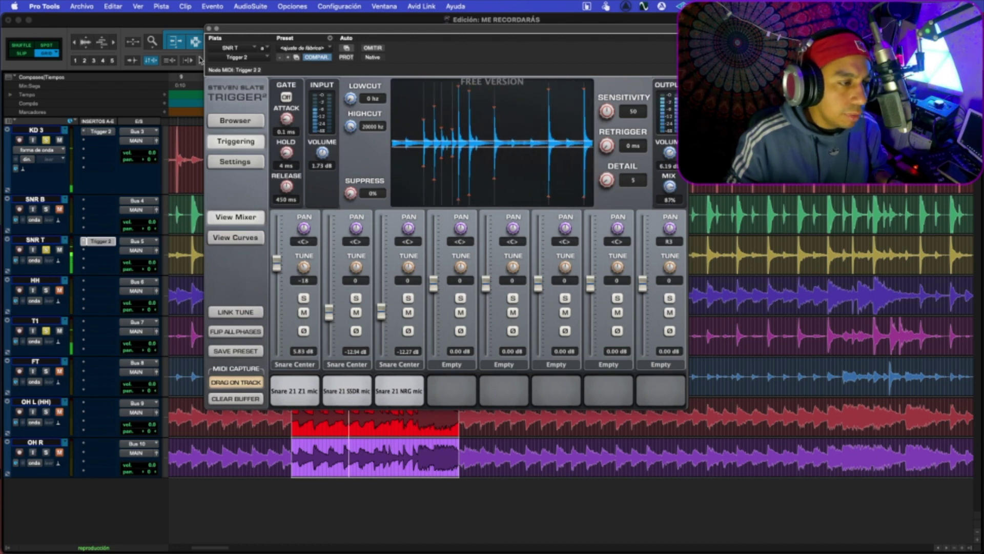
{"action": "left_click", "coordinate": [209, 29]}
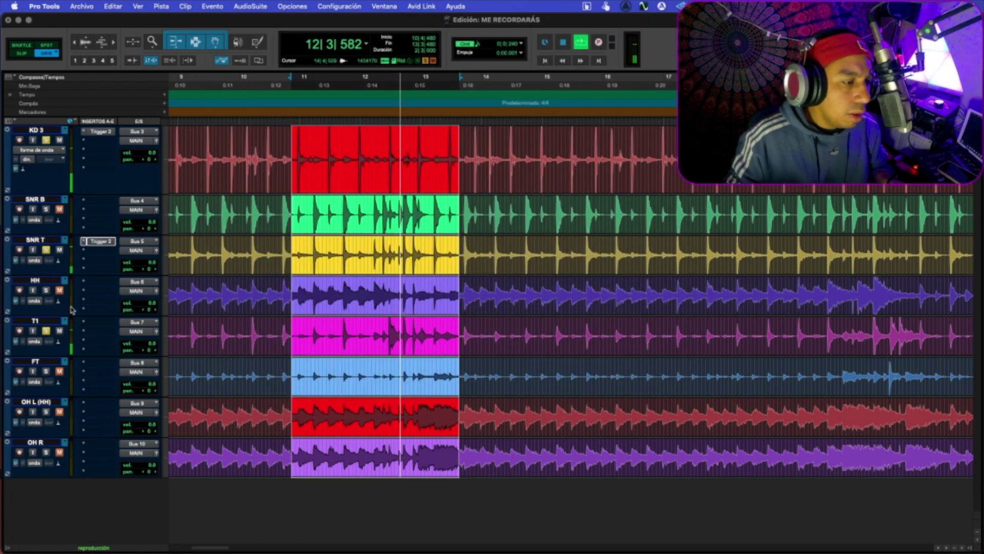
Step: Copy the Trigger 2 insert from KD 3 to T1, play the fill, and open T1's Trigger 2
{"action": "left_click", "coordinate": [46, 331]}
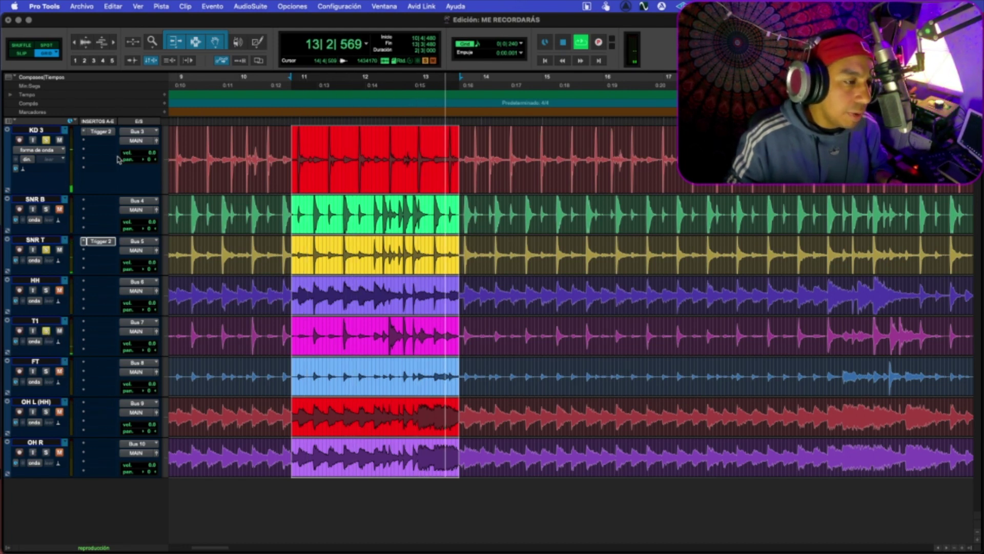
{"action": "key", "text": "space"}
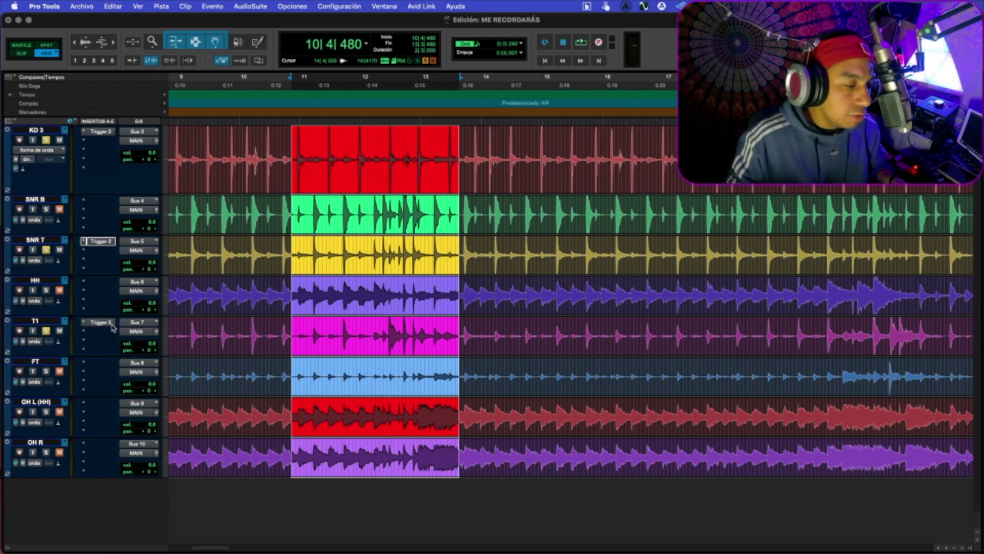
{"action": "key", "text": "space"}
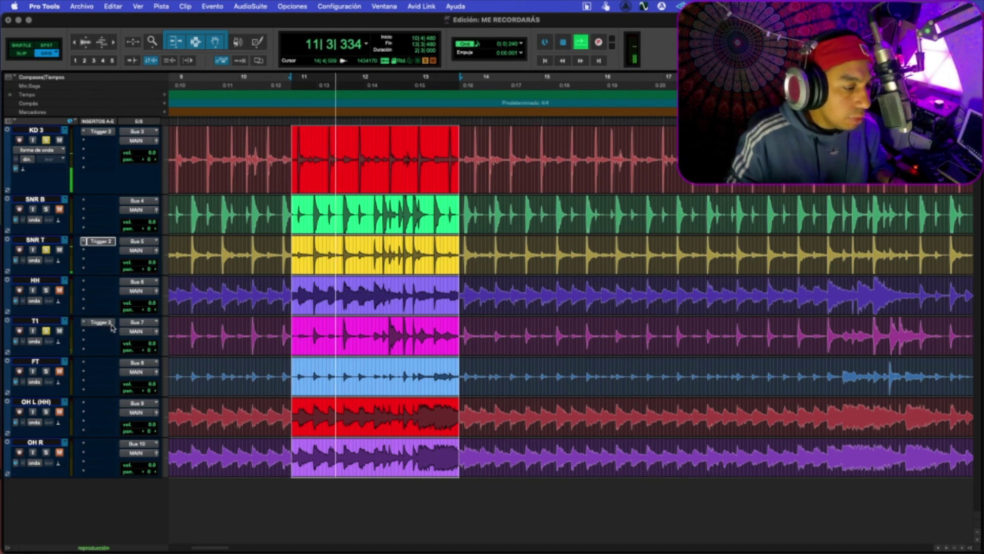
{"action": "left_click", "coordinate": [101, 322]}
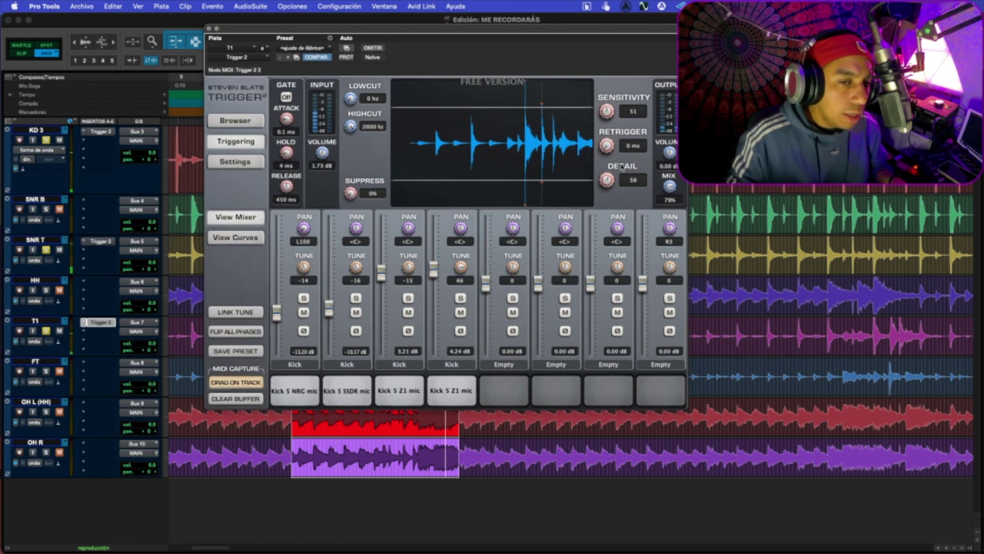
Step: Clear the Kick 5 NRG, Kick 5 SSDR and fourth-slot Kick 5 Z1 samples, and lower the remaining sample to -4.78 dB
{"action": "left_click", "coordinate": [286, 394]}
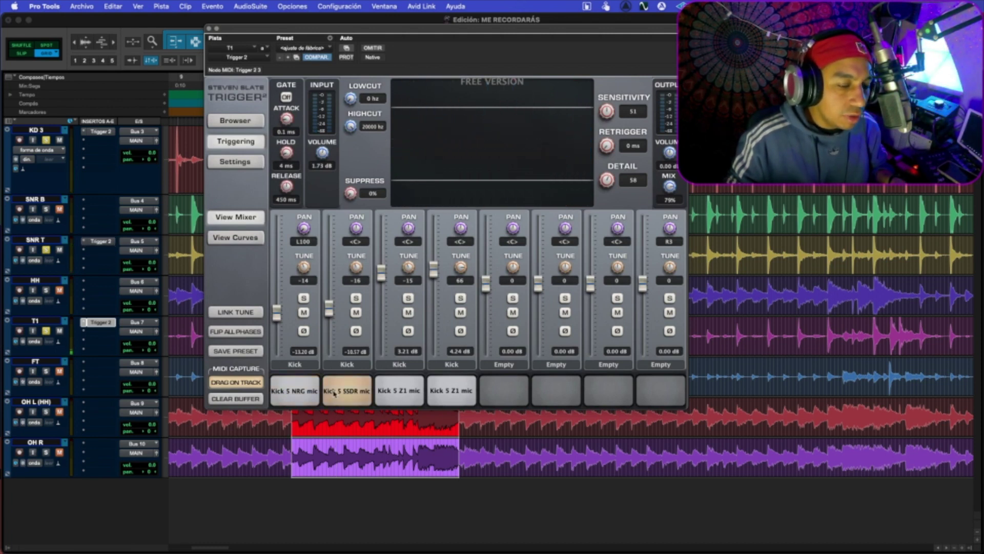
{"action": "key", "text": "Delete"}
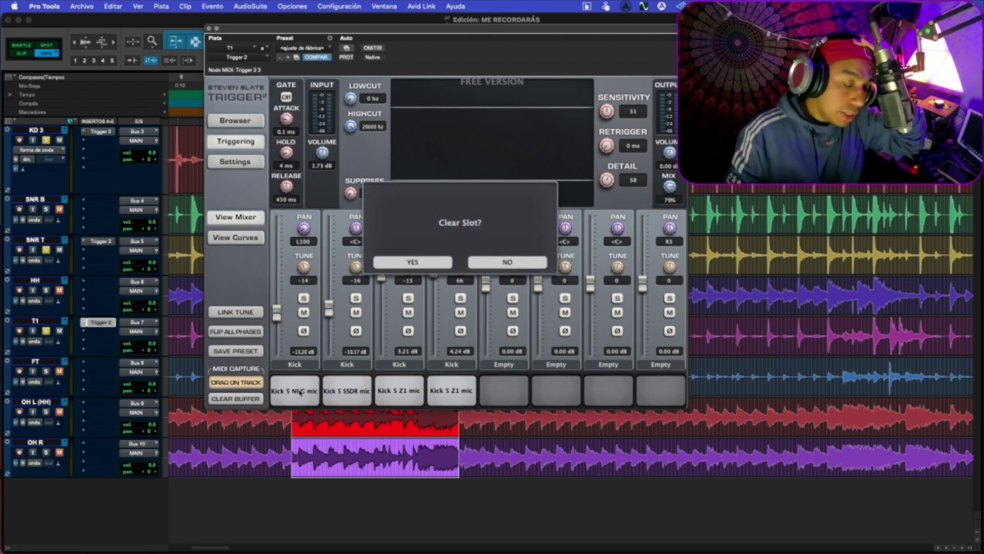
{"action": "key", "text": "Return"}
{"action": "key", "text": "Delete"}
{"action": "left_click", "coordinate": [410, 261]}
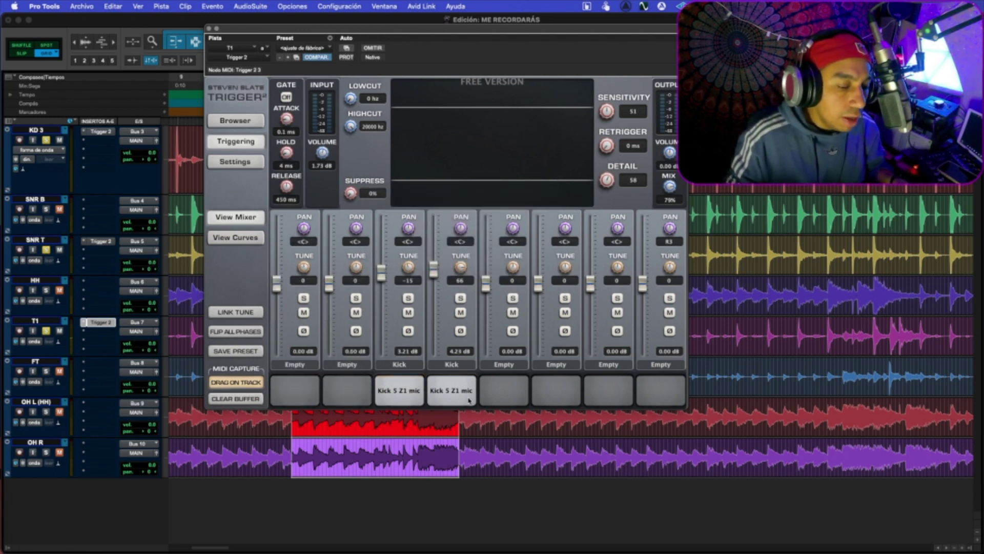
{"action": "key", "text": "Delete"}
{"action": "left_click", "coordinate": [413, 262]}
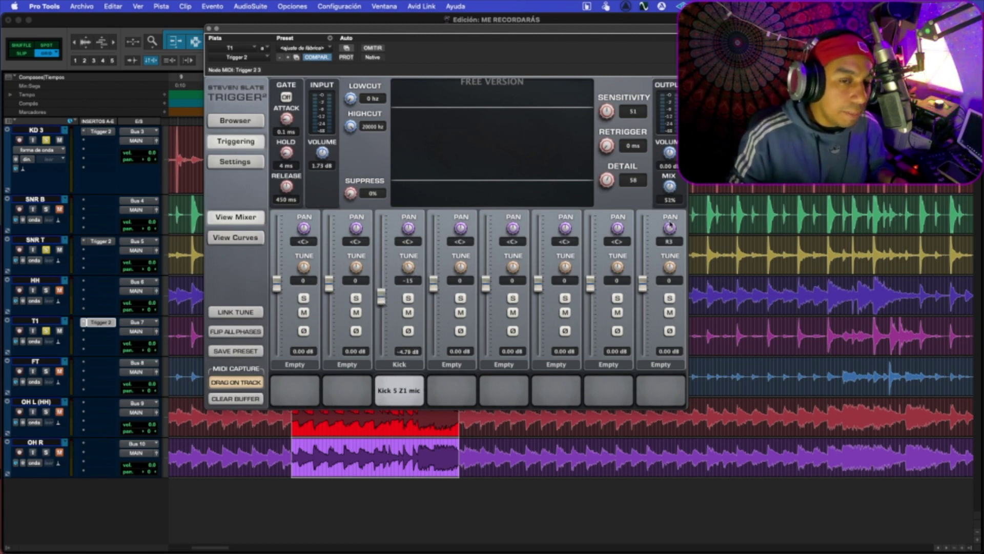
Step: Loop the tom fill from 12|1|480 to 12|4|000 with only T1 soloed
{"action": "key", "text": "space"}
{"action": "key", "text": "space"}
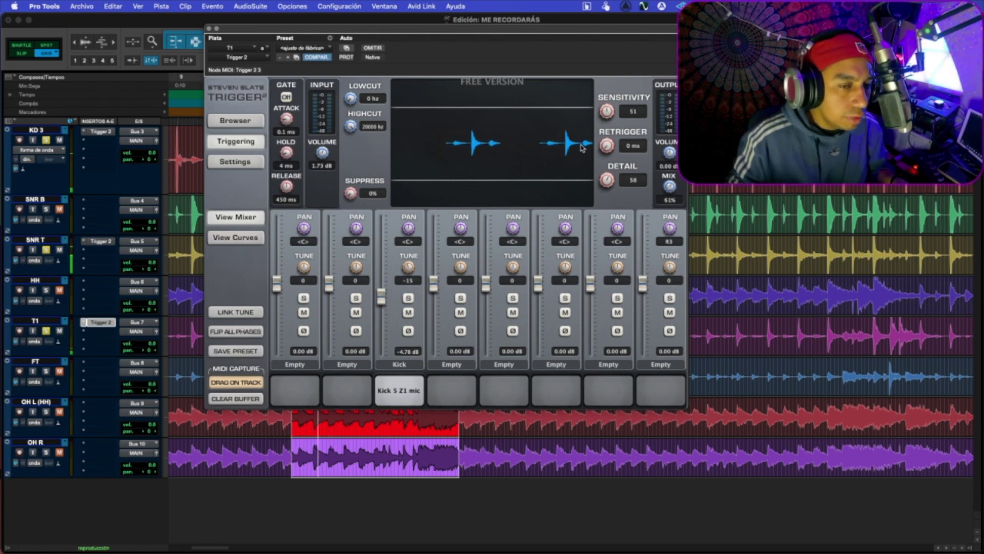
{"action": "left_click_drag", "start_coordinate": [507, 28], "coordinate": [736, 298]}
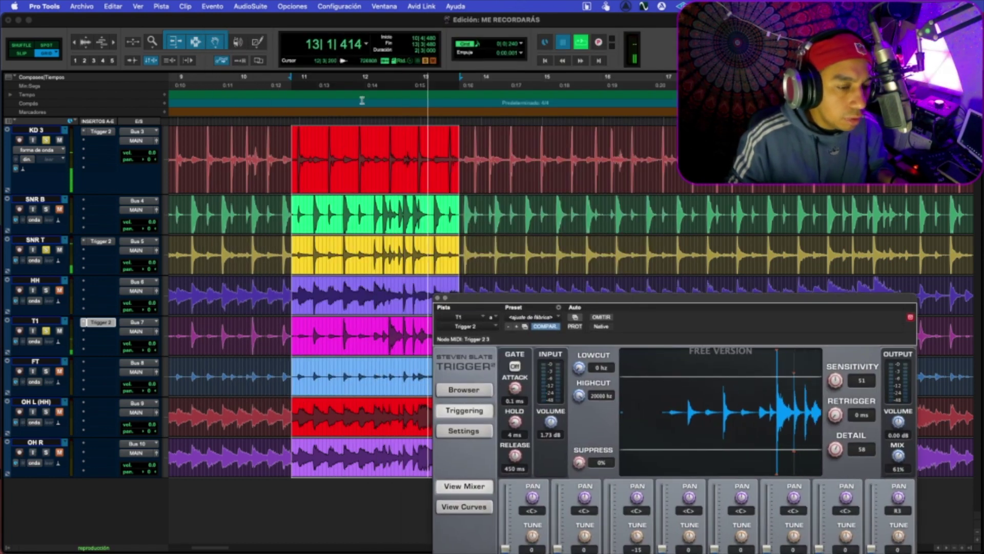
{"action": "left_click_drag", "start_coordinate": [367, 99], "coordinate": [406, 91]}
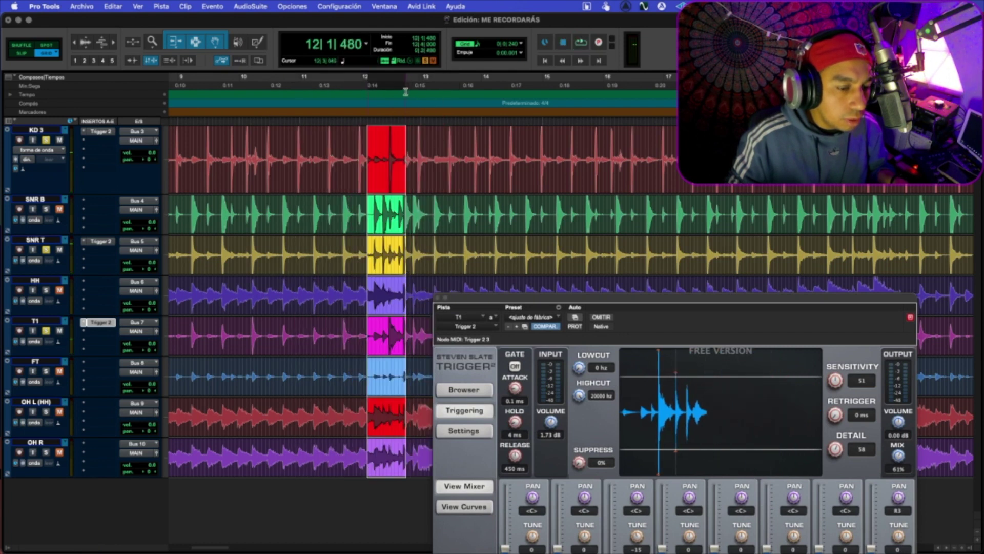
{"action": "left_click", "coordinate": [45, 140]}
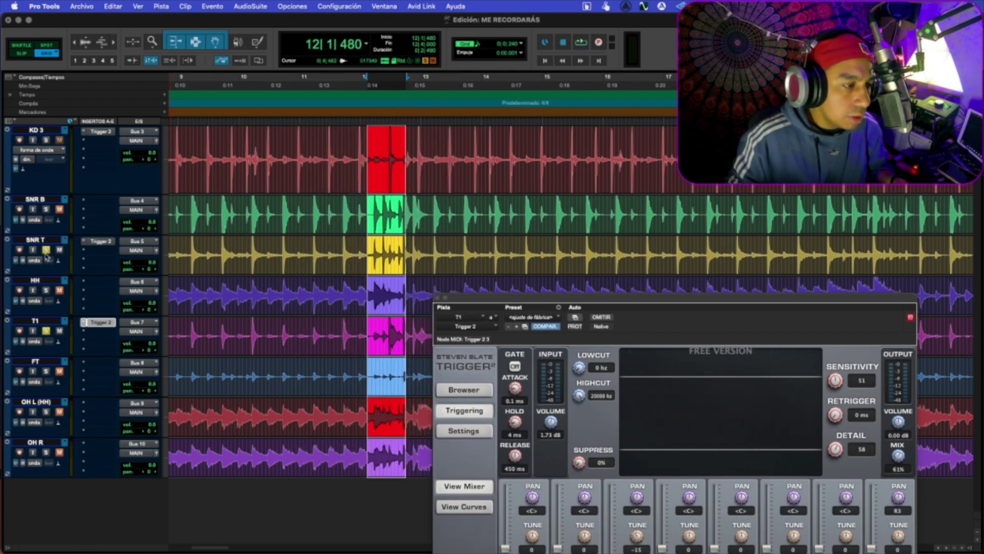
{"action": "key", "text": "space"}
Step: Set T1's Kick 5 Z1 sample to 5.93 dB and Tune -60, with Retrigger 80 ms and Mix 59%
{"action": "left_click_drag", "start_coordinate": [507, 301], "coordinate": [182, 34]}
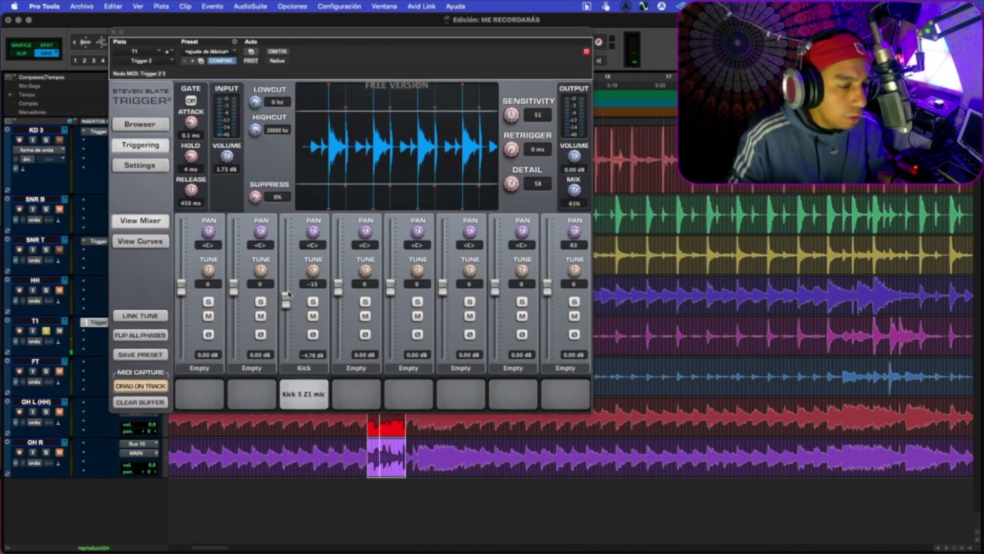
{"action": "left_click_drag", "start_coordinate": [292, 260], "coordinate": [293, 265]}
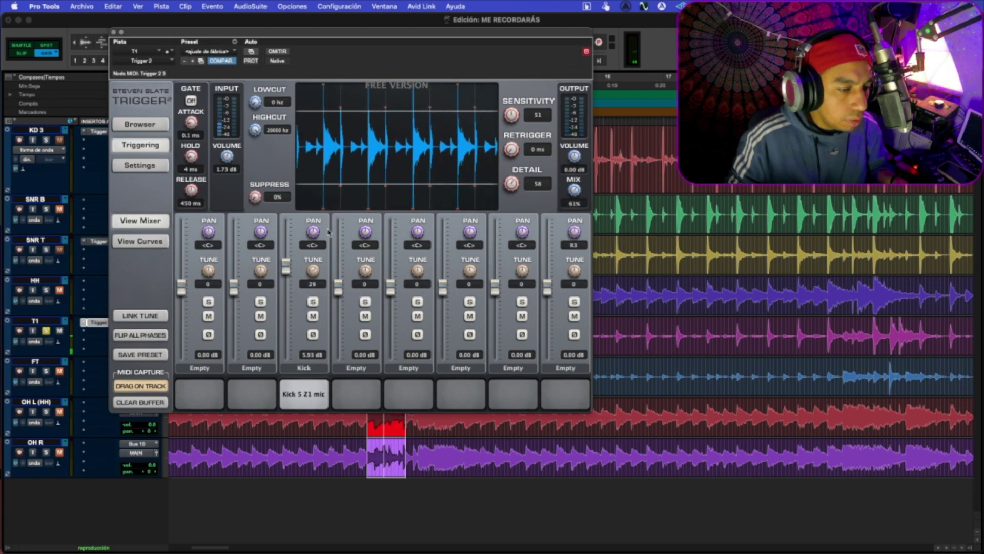
{"action": "left_click_drag", "start_coordinate": [512, 149], "coordinate": [517, 153]}
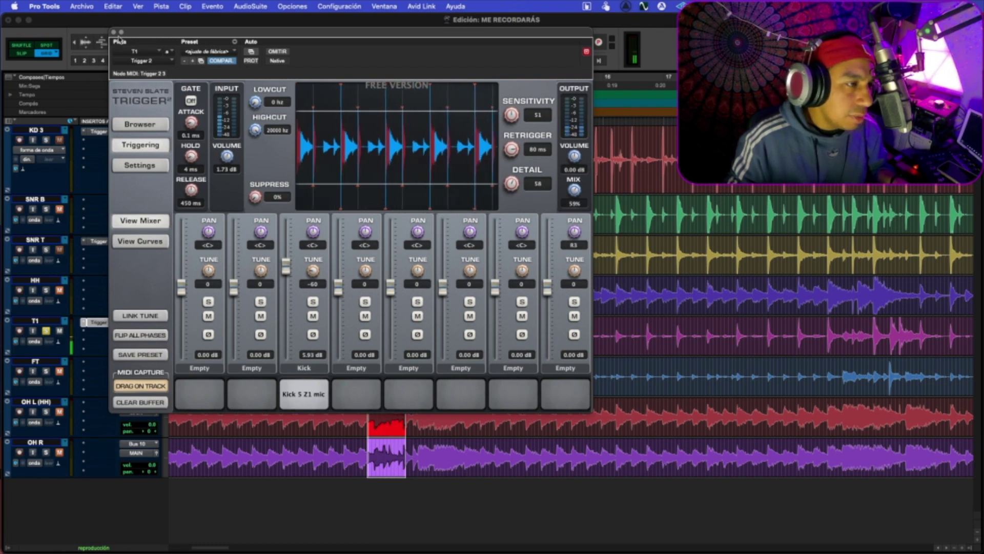
Step: Enable T1's Trigger 2 gate with Hold 17 ms and Release 886 ms, reduce Mix to 48%, and close the plugin
{"action": "left_click", "coordinate": [193, 103]}
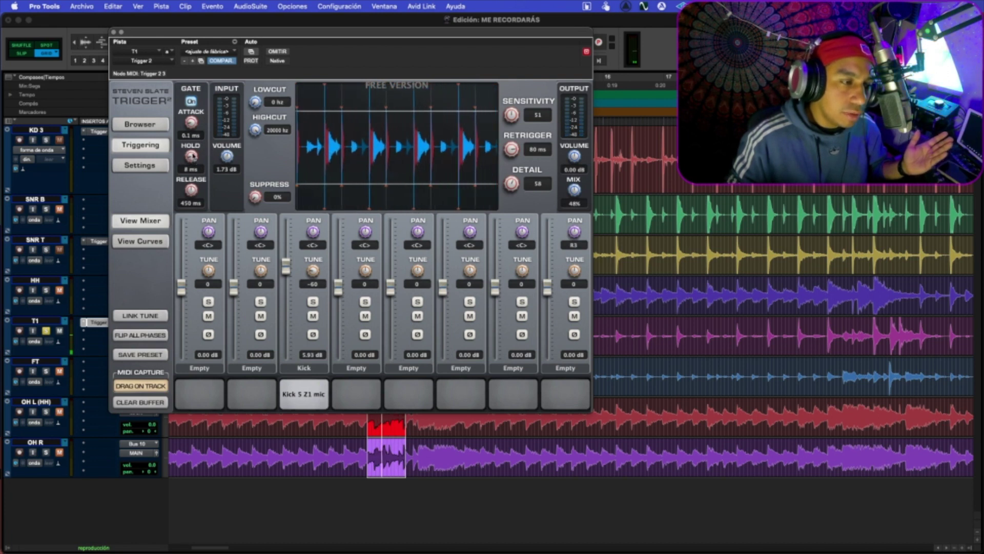
{"action": "left_click_drag", "start_coordinate": [189, 192], "coordinate": [191, 188]}
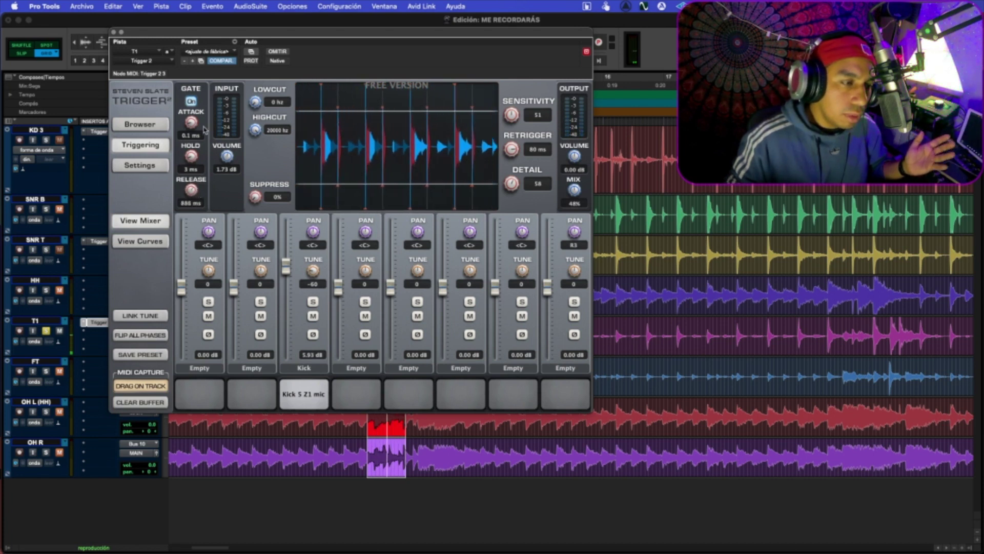
{"action": "left_click_drag", "start_coordinate": [191, 155], "coordinate": [192, 148]}
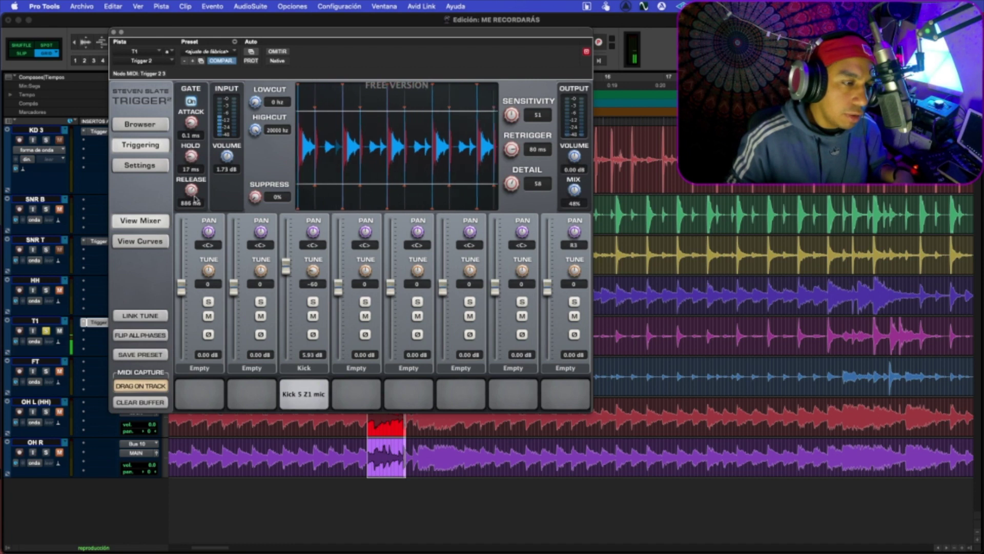
{"action": "left_click", "coordinate": [114, 32]}
Step: Play 11|2|480 to 13|2|480 with KD 3, SNR T and T1 soloed together
{"action": "left_click", "coordinate": [323, 90]}
{"action": "left_click_drag", "start_coordinate": [323, 90], "coordinate": [444, 137]}
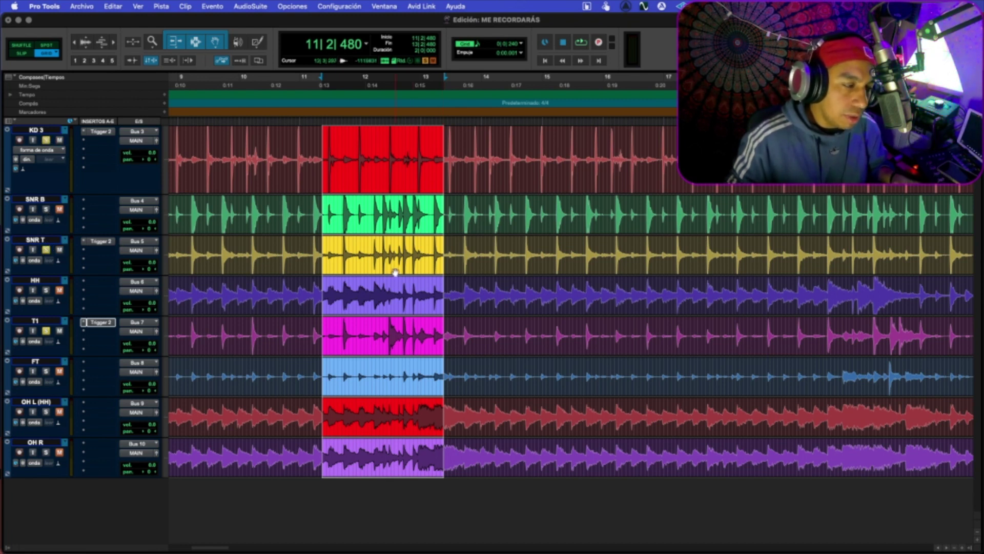
{"action": "key", "text": "space"}
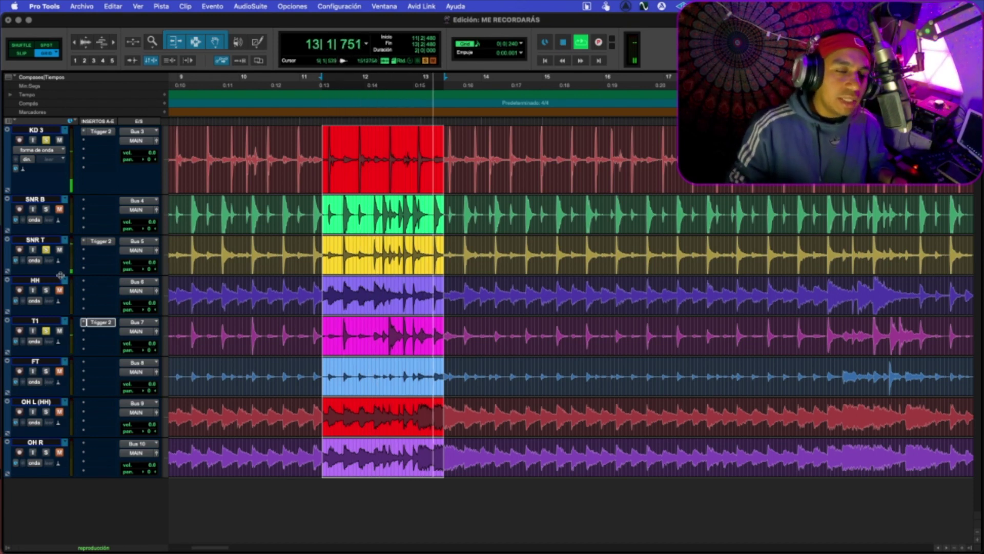
Step: Select a longer passage from 9|4|480 to 20|2|240 across all drum tracks and play it
{"action": "key", "text": "super+bracketleft"}
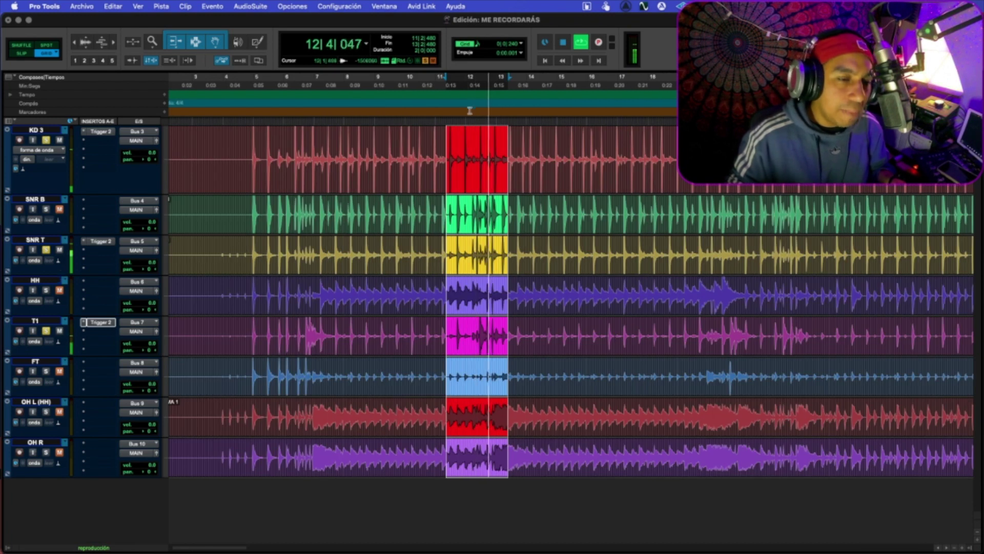
{"action": "left_click", "coordinate": [401, 215]}
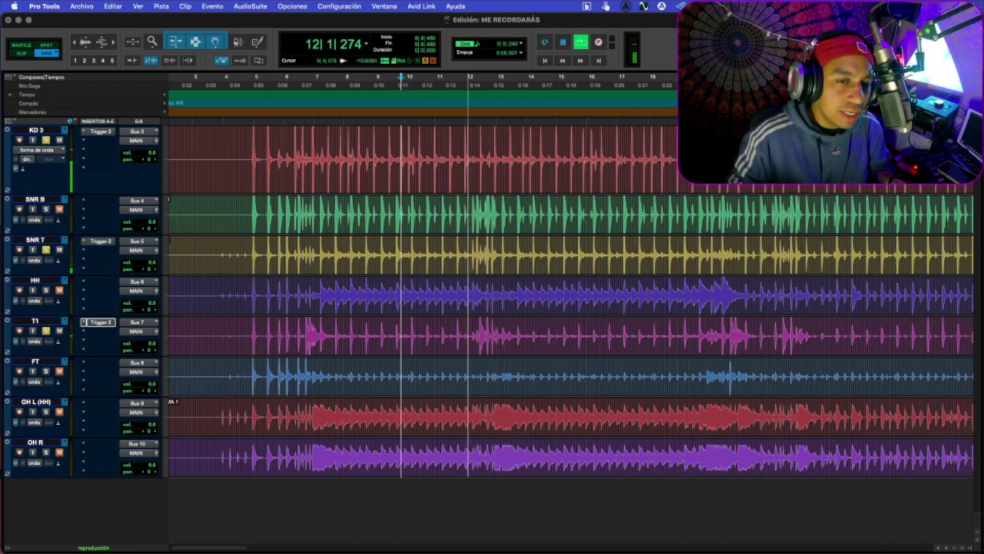
{"action": "key", "text": "space"}
{"action": "left_click", "coordinate": [719, 297], "text": "shift"}
{"action": "key", "text": "space"}
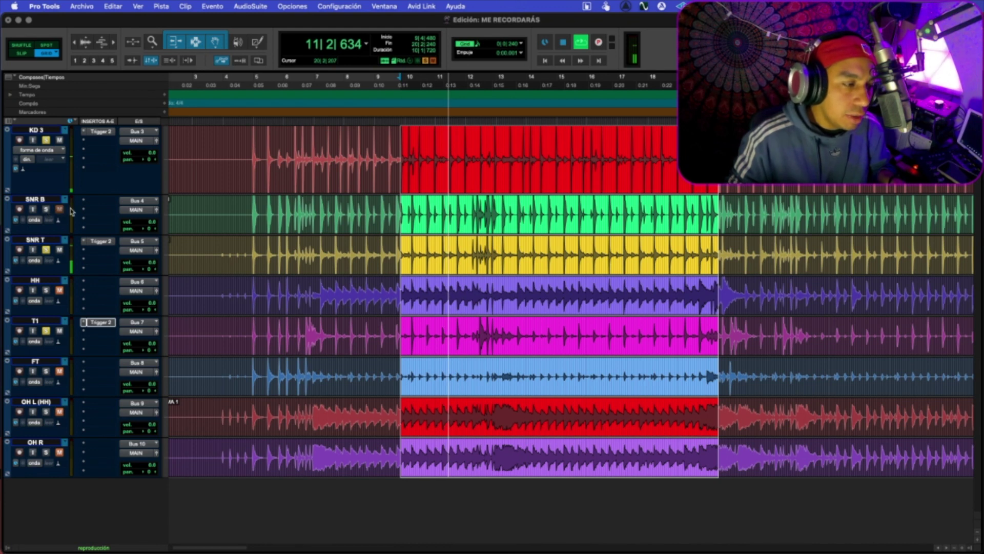
Step: Solo SNR B, insert FabFilter Pro-Q 3 on it, and copy the EQ to SNR T after Trigger 2
{"action": "left_click", "coordinate": [99, 203]}
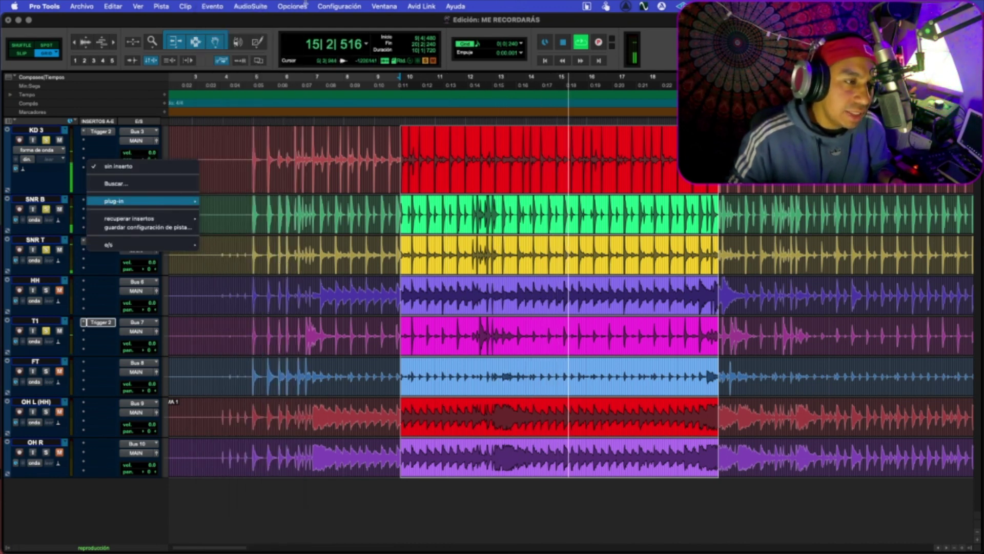
{"action": "mouse_move", "coordinate": [153, 201]}
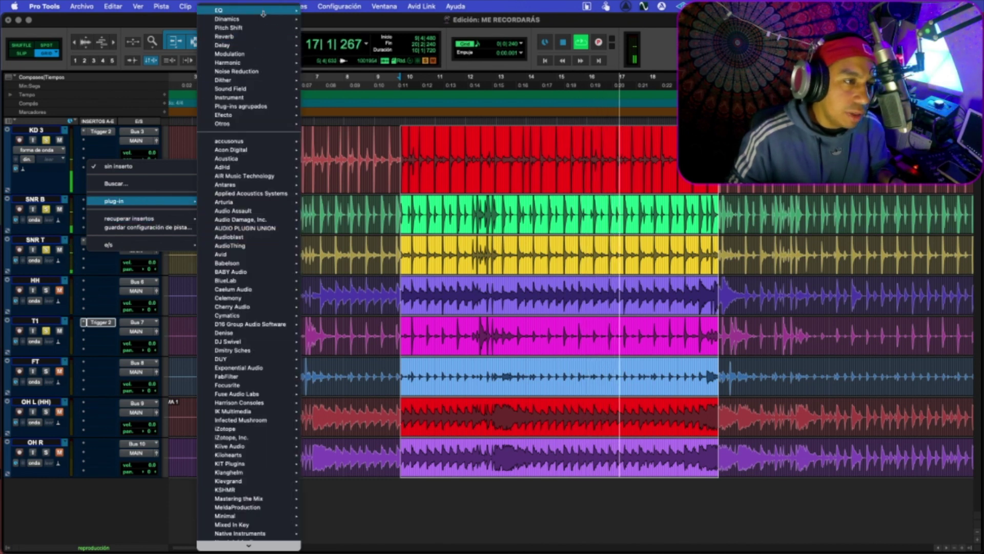
{"action": "mouse_move", "coordinate": [263, 14]}
{"action": "left_click", "coordinate": [359, 194]}
{"action": "left_click_drag", "start_coordinate": [105, 256], "coordinate": [105, 256]}
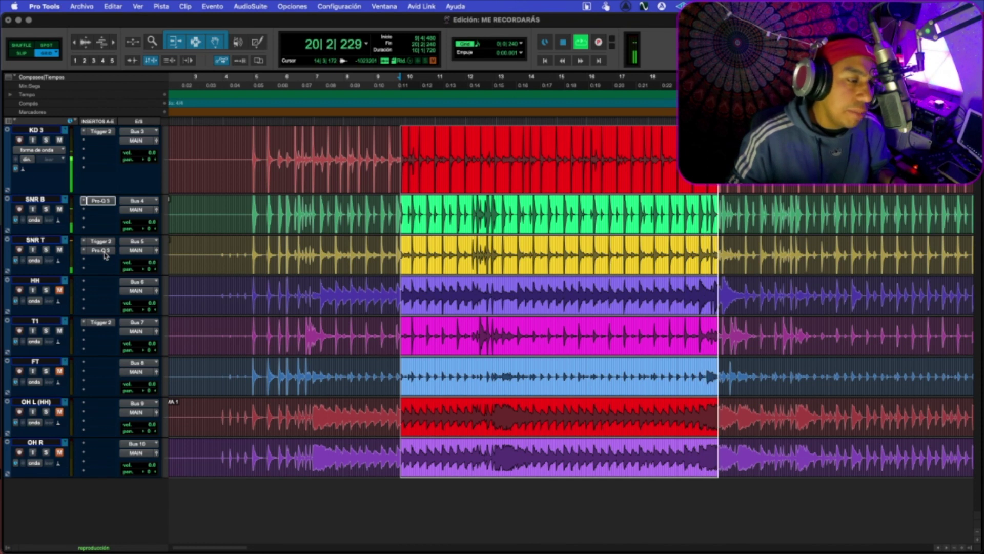
Step: In SNR T's Pro-Q 3, sweep a narrow boost for resonances and cut 510.89 Hz by 12.20 dB with Q 13.61
{"action": "left_click", "coordinate": [105, 254]}
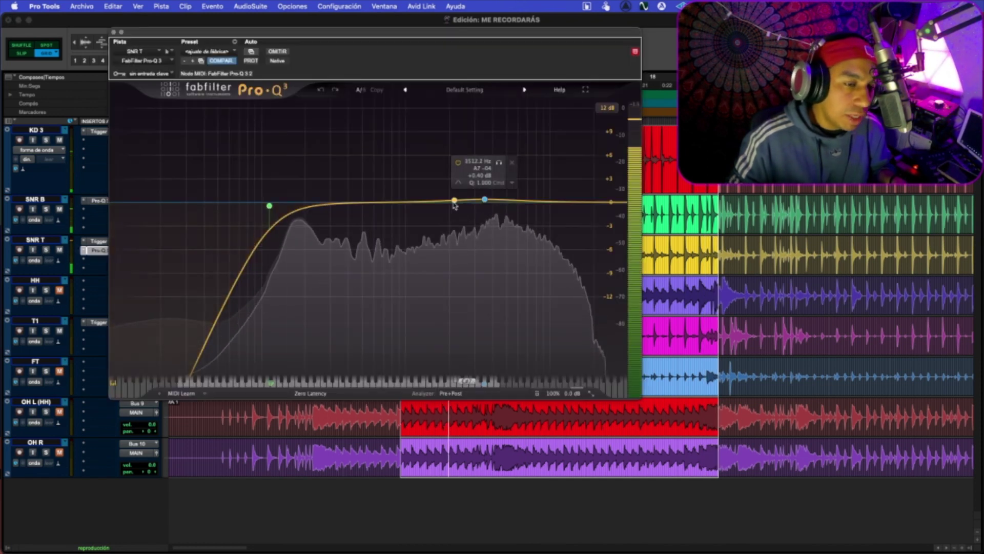
{"action": "left_click", "coordinate": [478, 200]}
{"action": "left_click", "coordinate": [491, 163]}
{"action": "left_click_drag", "start_coordinate": [489, 164], "coordinate": [421, 164]}
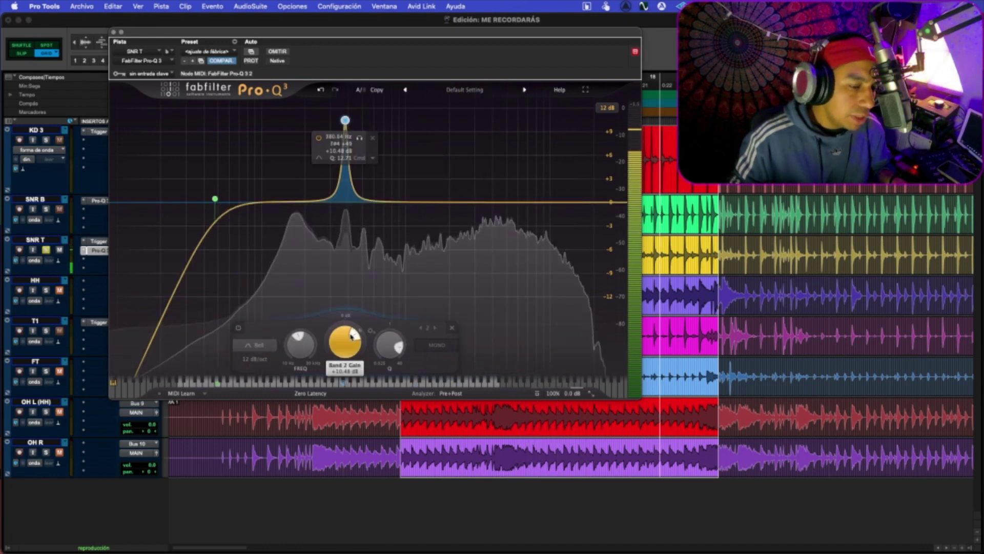
{"action": "scroll", "coordinate": [352, 336], "scroll_direction": "down", "scroll_amount": 3}
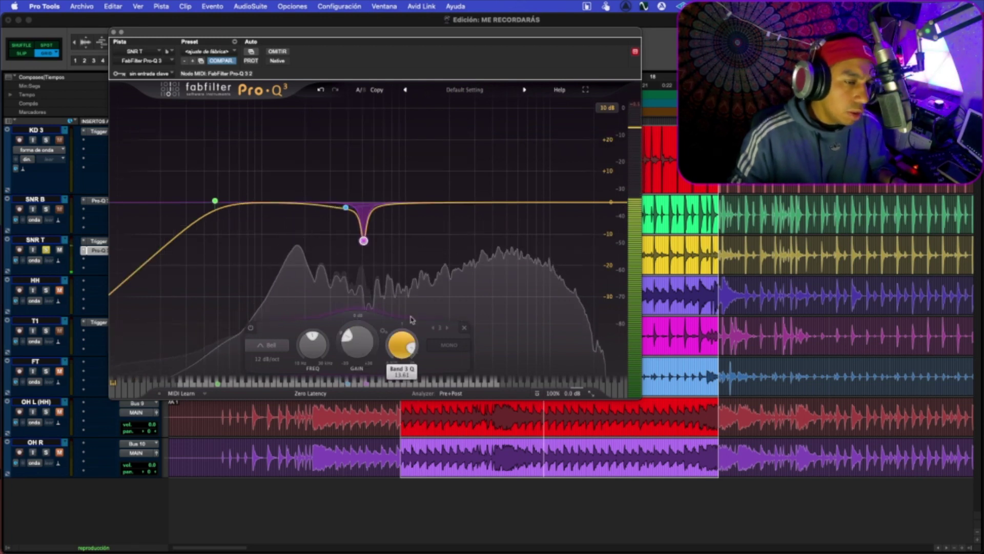
Step: Audition the 510.89 Hz band of SNR T in isolation, restore normal listening, and close the EQ
{"action": "mouse_move", "coordinate": [362, 239]}
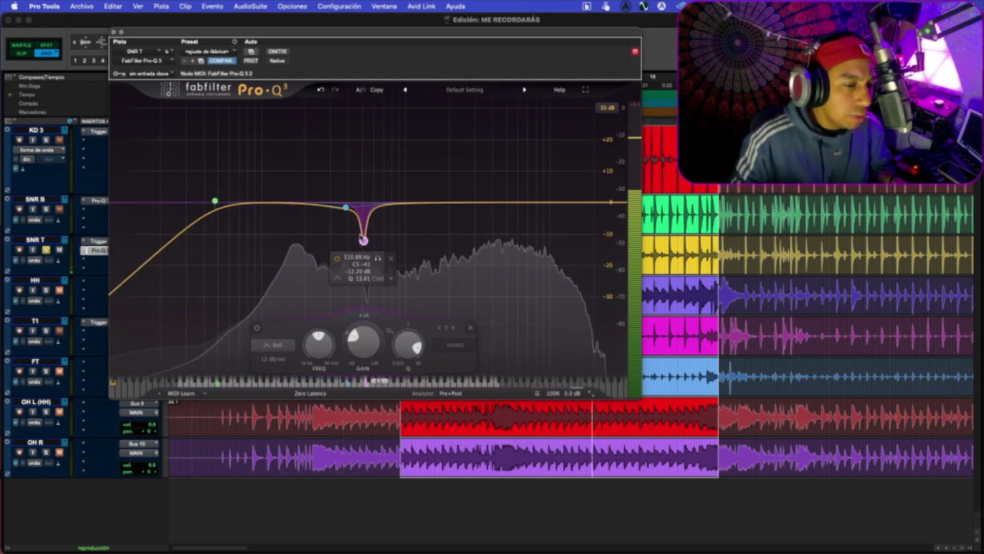
{"action": "left_click", "coordinate": [378, 258]}
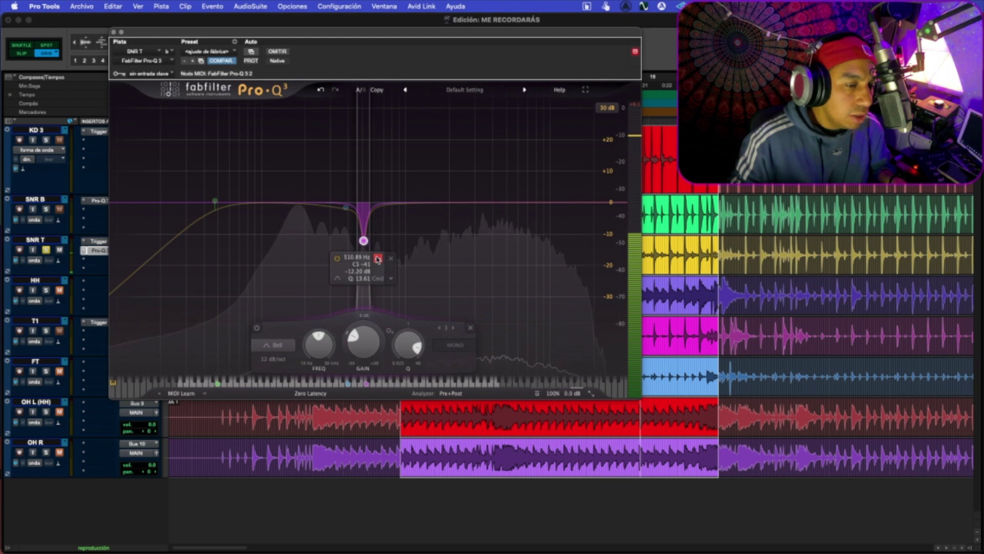
{"action": "left_click", "coordinate": [378, 258]}
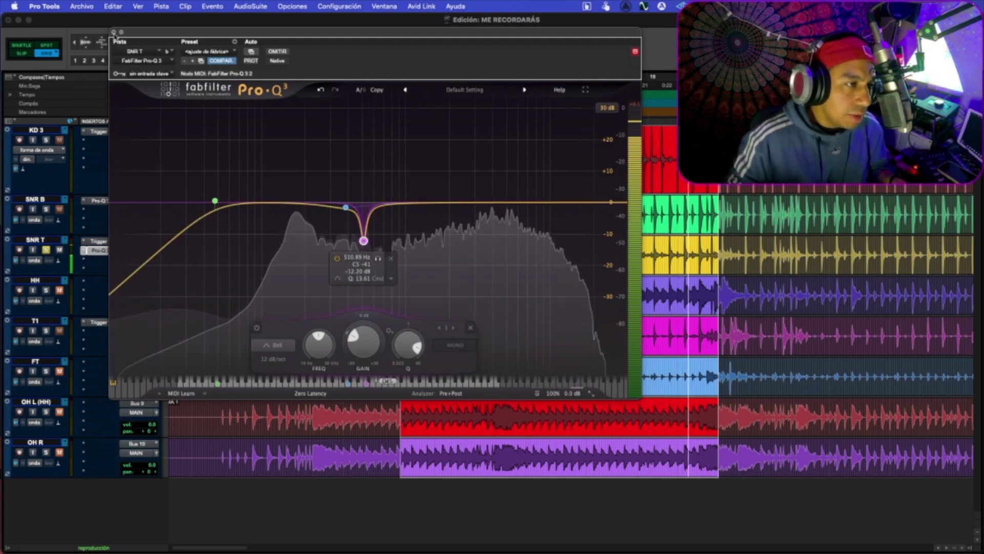
{"action": "left_click", "coordinate": [113, 32]}
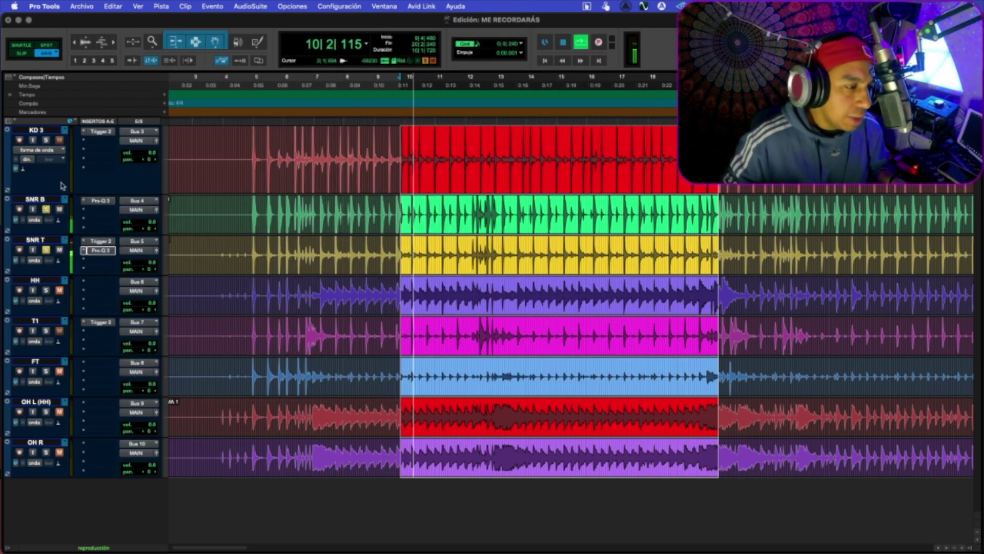
Step: Lower SNR B's volume, and in its Pro-Q 3 boost 430.74 Hz by 2.79 dB and reduce the plugin output to -1.4 dB
{"action": "left_click_drag", "start_coordinate": [152, 262], "coordinate": [148, 289]}
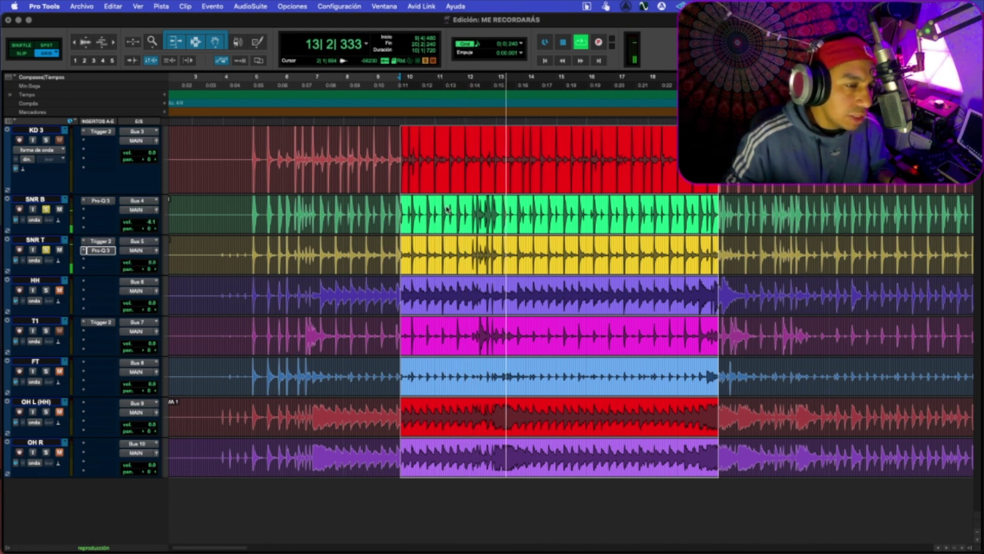
{"action": "left_click", "coordinate": [101, 201]}
{"action": "mouse_move", "coordinate": [353, 183]}
{"action": "left_mouse_down"}
{"action": "mouse_move", "coordinate": [354, 147]}
{"action": "mouse_move", "coordinate": [351, 183]}
{"action": "left_mouse_up"}
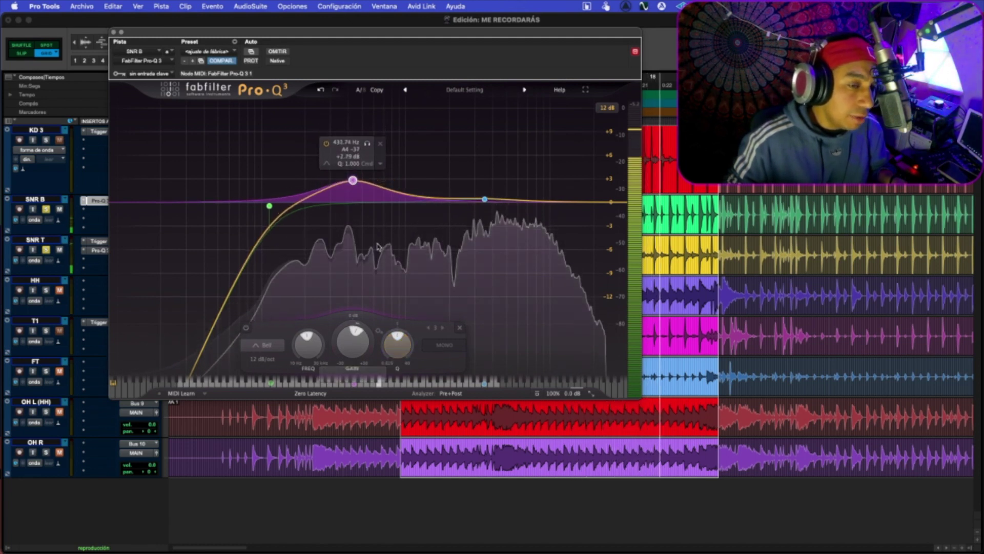
{"action": "mouse_move", "coordinate": [571, 392]}
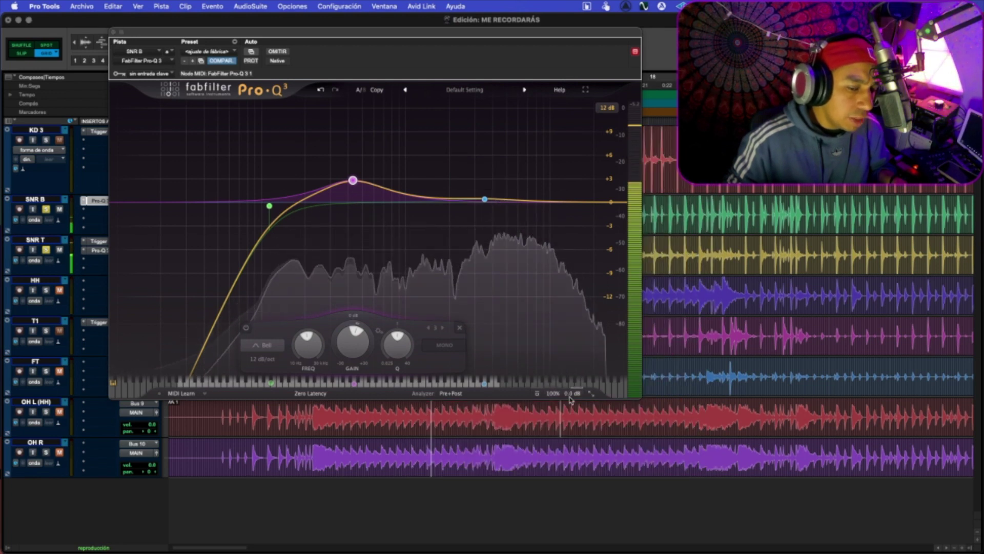
{"action": "scroll", "coordinate": [564, 359], "scroll_direction": "down", "scroll_amount": 3}
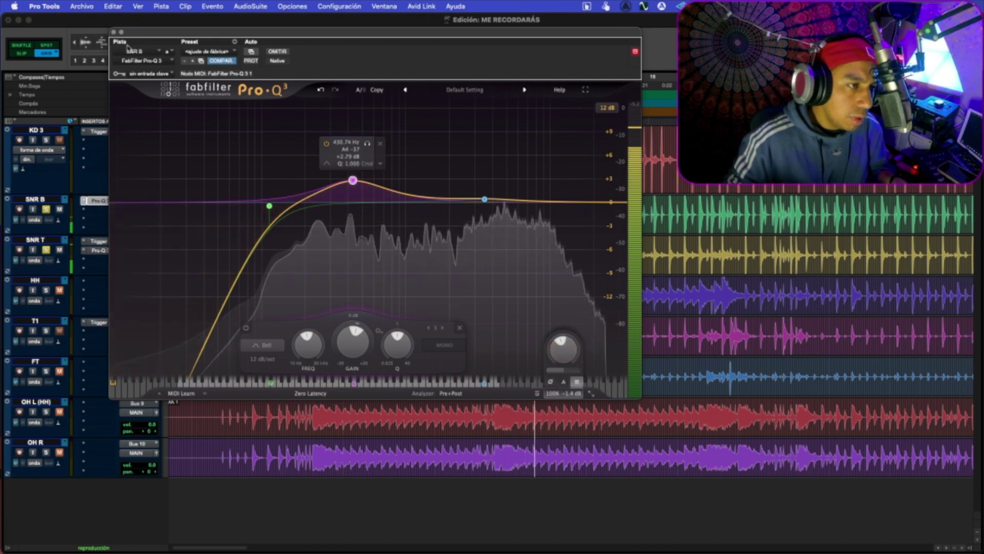
{"action": "left_click", "coordinate": [113, 31]}
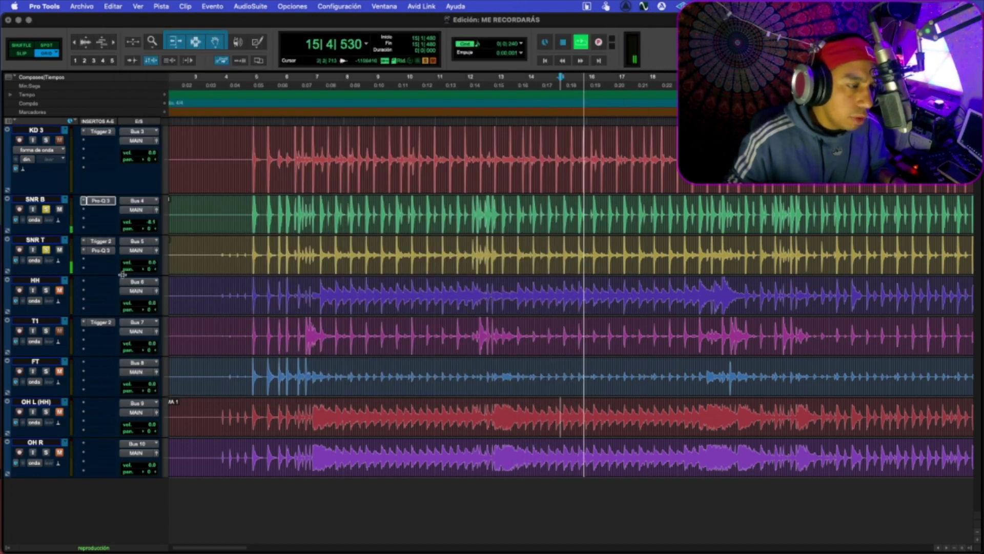
Step: Solo HH together with the snares and copy a Pro-Q 3 onto its first insert slot, closing the plugin window
{"action": "left_click", "coordinate": [46, 290]}
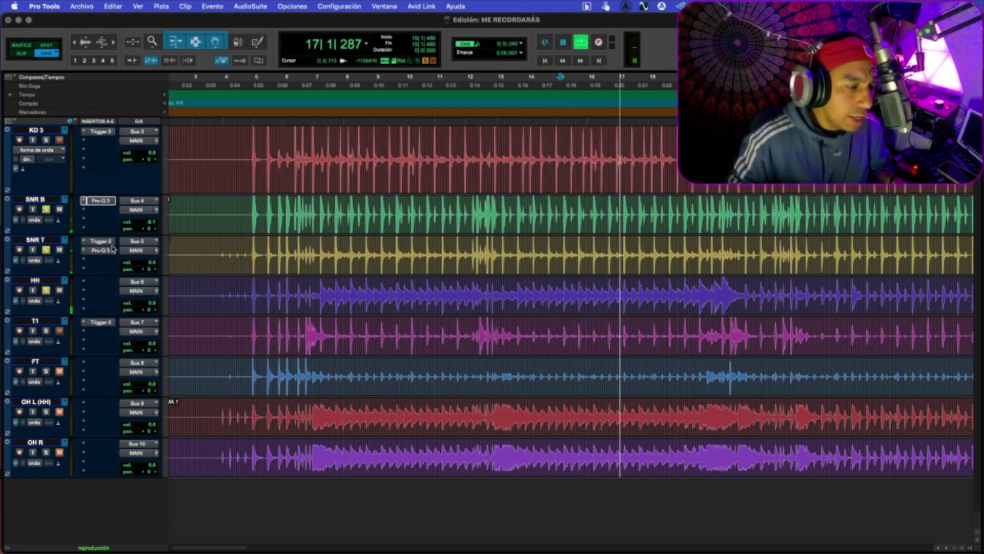
{"action": "left_click_drag", "start_coordinate": [108, 202], "coordinate": [99, 282]}
{"action": "left_click", "coordinate": [99, 281]}
{"action": "left_click", "coordinate": [113, 32]}
Step: Lower HH's volume and pan it 15 to the right
{"action": "left_click", "coordinate": [143, 346]}
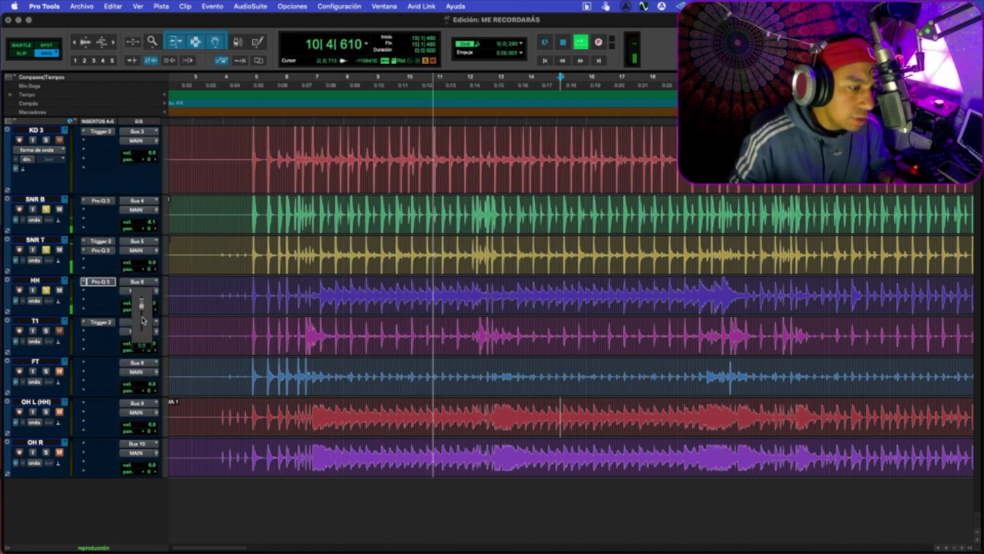
{"action": "left_click_drag", "start_coordinate": [143, 346], "coordinate": [163, 312]}
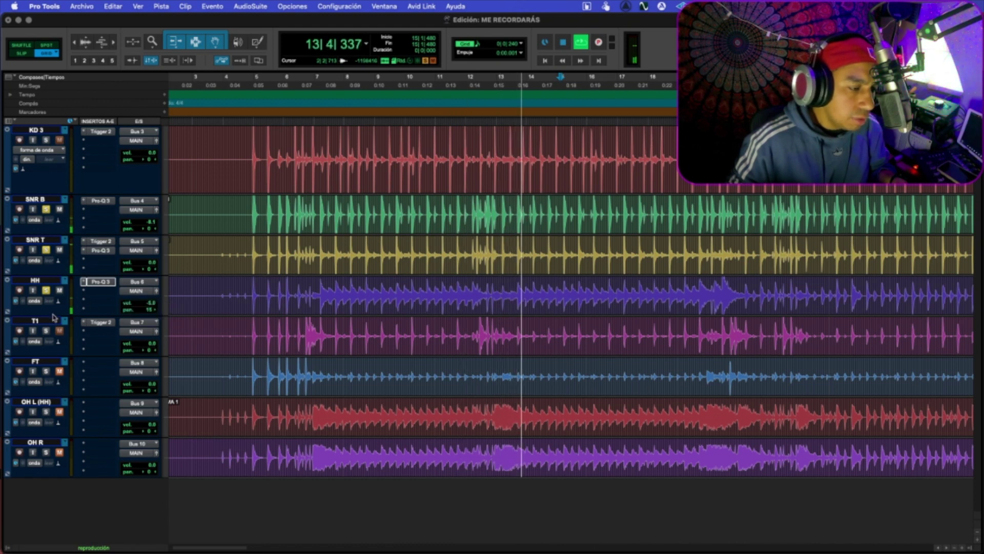
Step: Add T1 to the solo and loop the passage from 11|3|480 to 13|3|000 across all drum tracks
{"action": "left_click", "coordinate": [46, 331]}
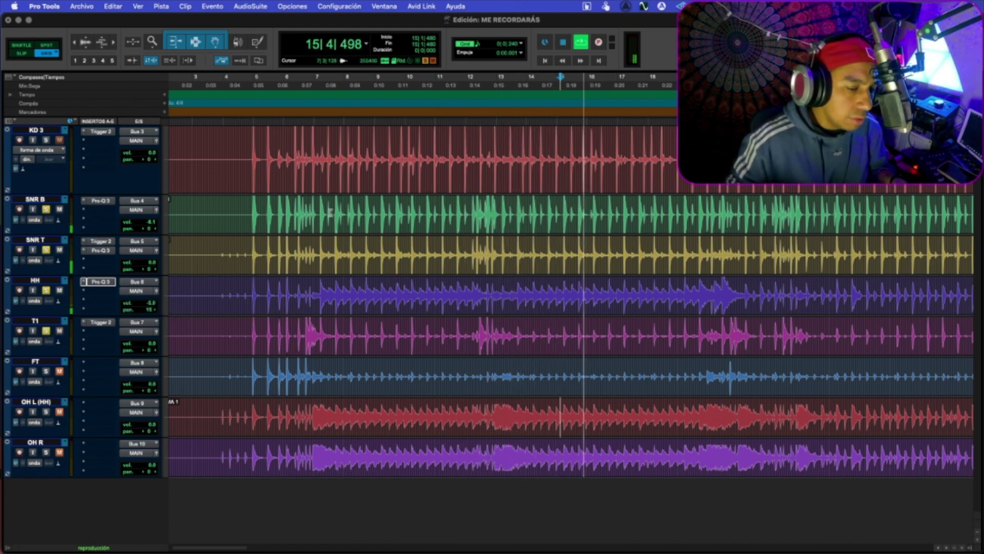
{"action": "left_click", "coordinate": [464, 78]}
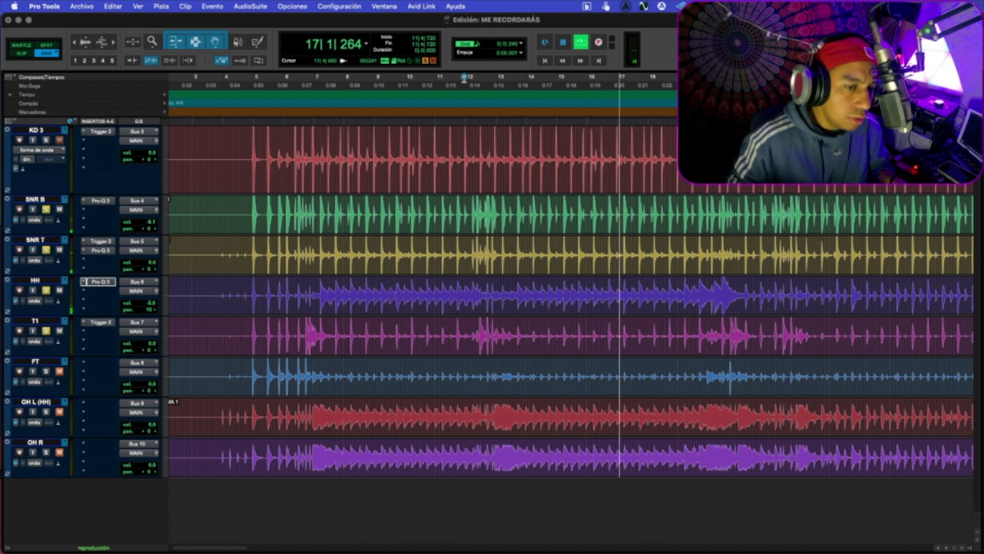
{"action": "key", "text": "space"}
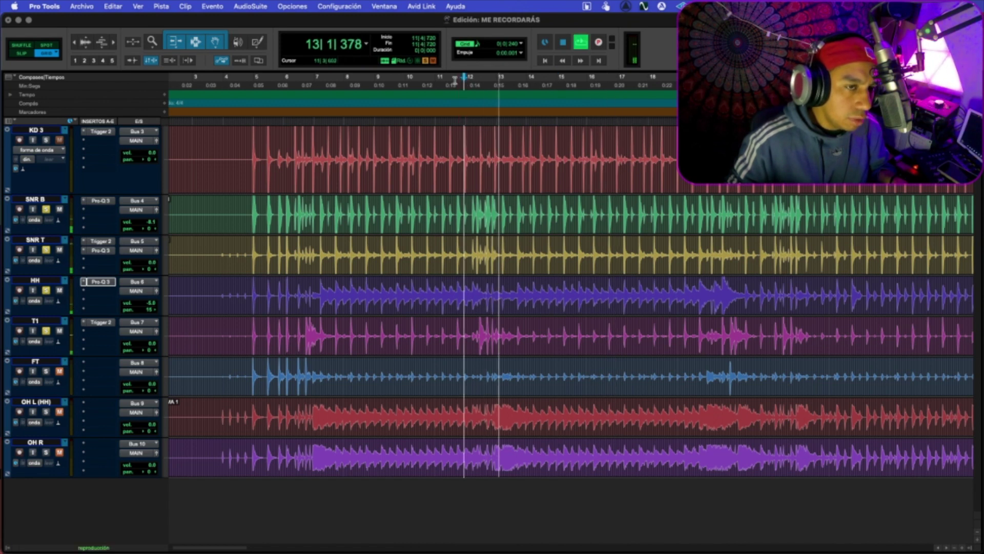
{"action": "left_click_drag", "start_coordinate": [454, 81], "coordinate": [513, 81]}
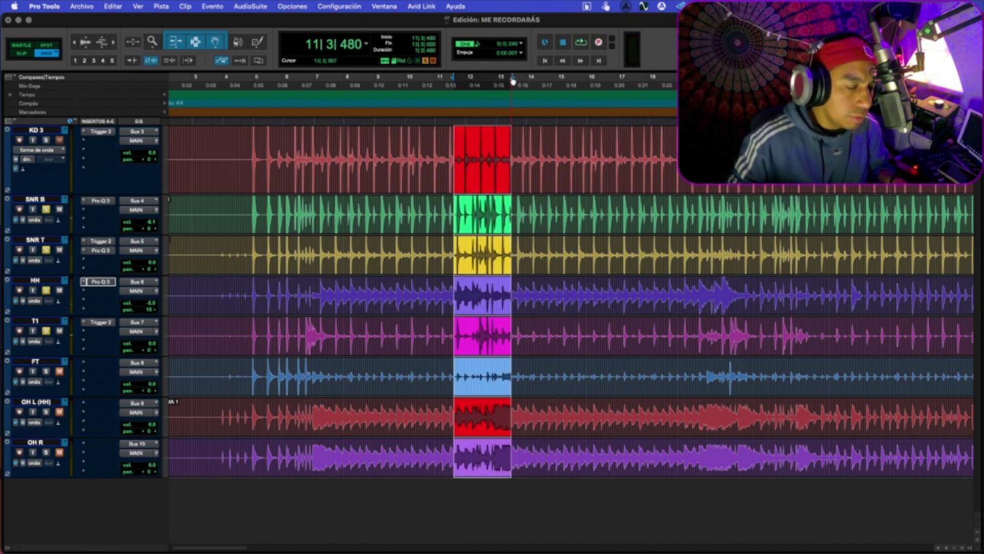
{"action": "key", "text": "space"}
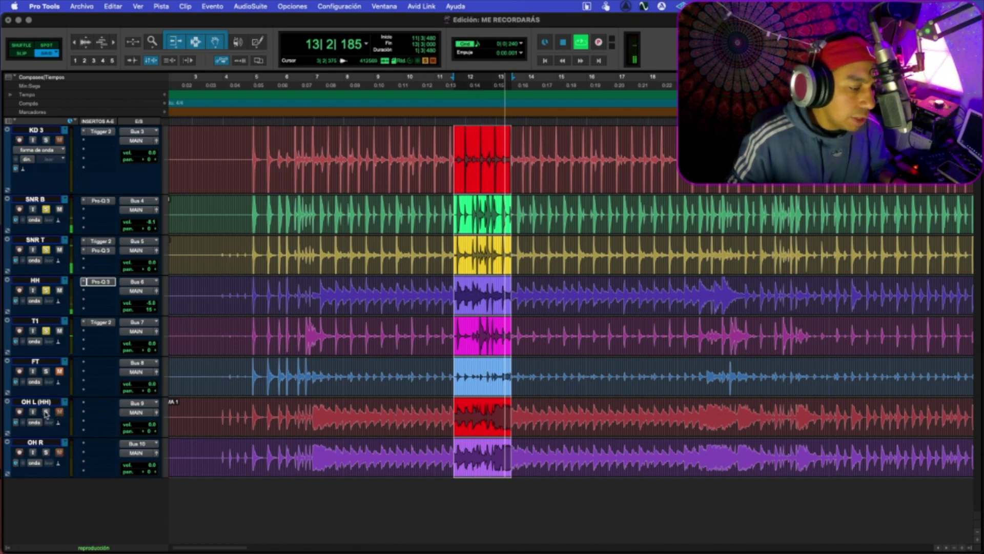
Step: Solo both overheads and pan OH L (HH) 100 left and OH R 100 right
{"action": "left_click_drag", "start_coordinate": [148, 435], "coordinate": [97, 435]}
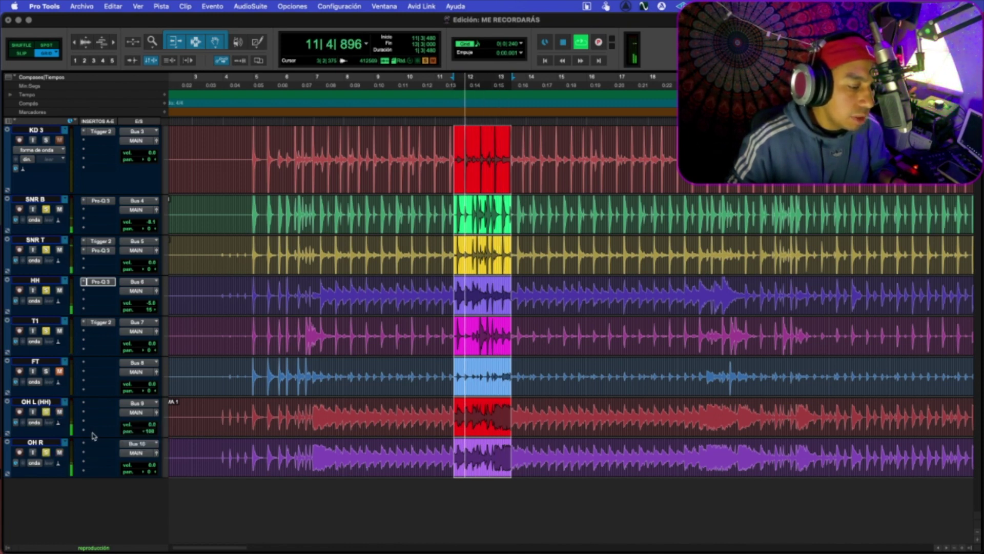
{"action": "left_click_drag", "start_coordinate": [148, 471], "coordinate": [223, 477]}
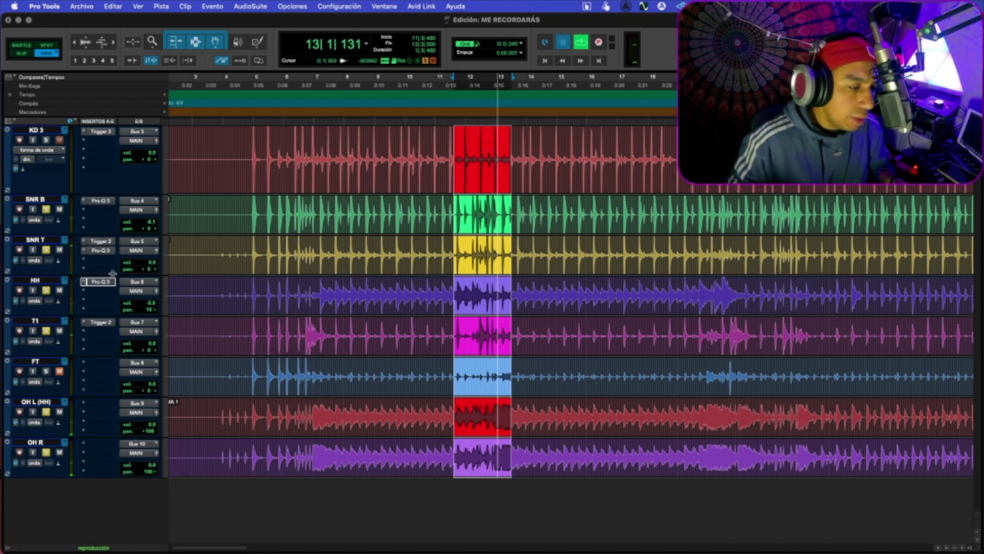
Step: Put Pro-Q 3 on OH L (HH), raise its low cut to 462.13 Hz, soften the mid dip, add a high bell, and copy it to OH R
{"action": "key", "text": "space"}
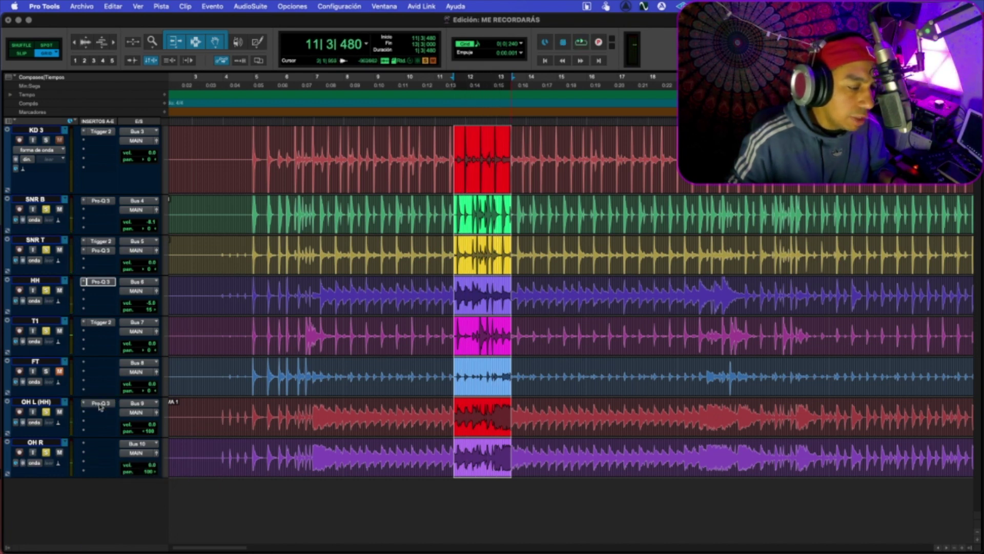
{"action": "left_click", "coordinate": [101, 403]}
{"action": "key", "text": "space"}
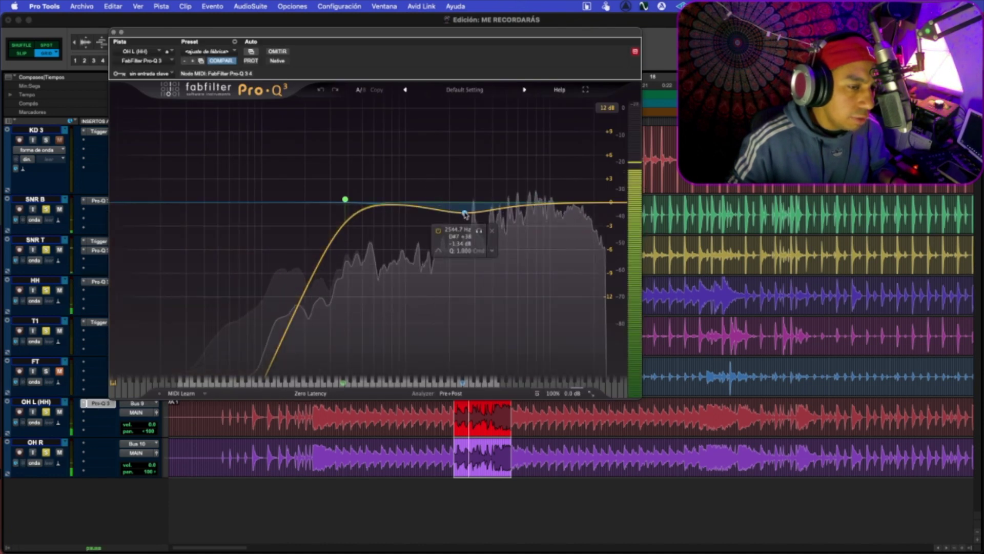
{"action": "left_click_drag", "start_coordinate": [465, 213], "coordinate": [469, 208]}
{"action": "left_click_drag", "start_coordinate": [346, 201], "coordinate": [357, 200]}
{"action": "left_click_drag", "start_coordinate": [523, 205], "coordinate": [539, 200]}
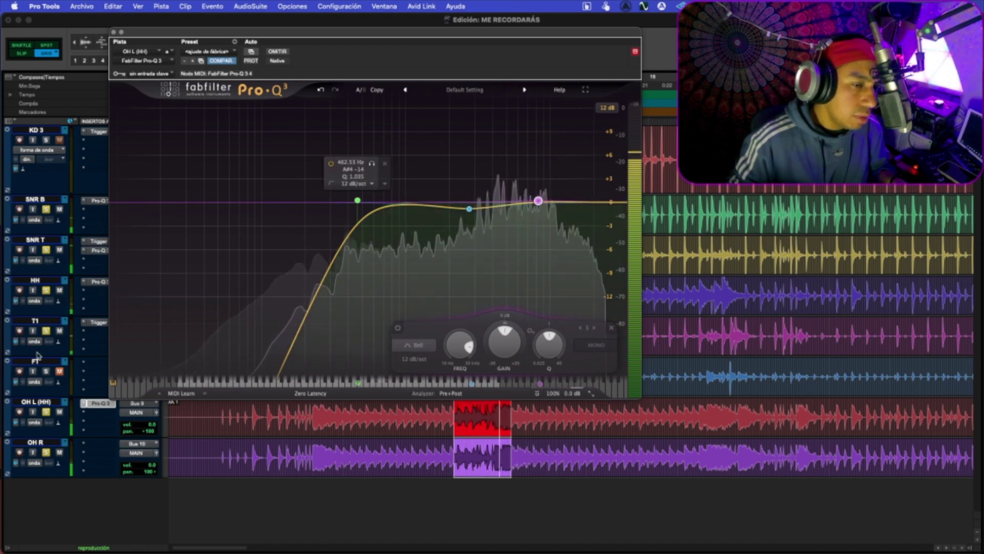
{"action": "left_click_drag", "start_coordinate": [96, 440], "coordinate": [98, 443]}
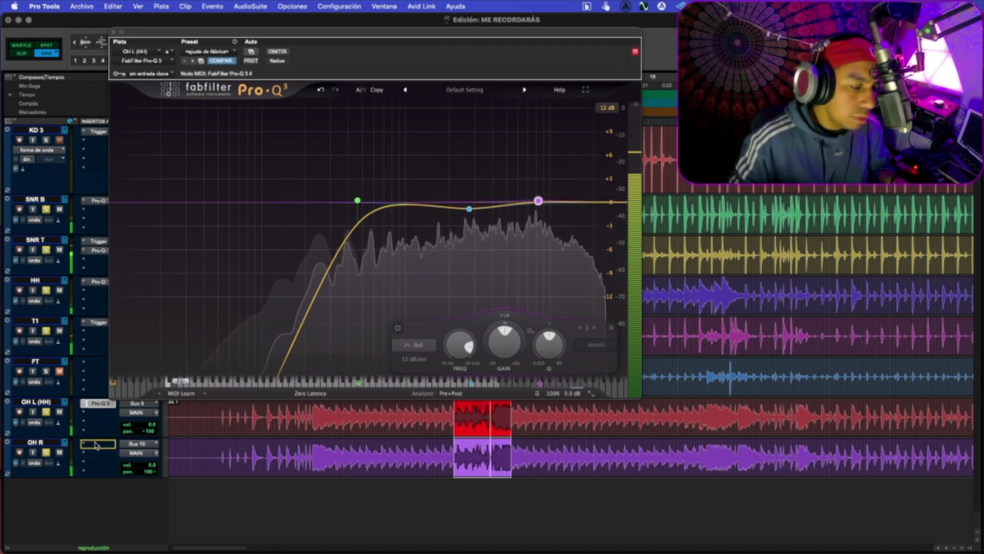
{"action": "left_click", "coordinate": [114, 32]}
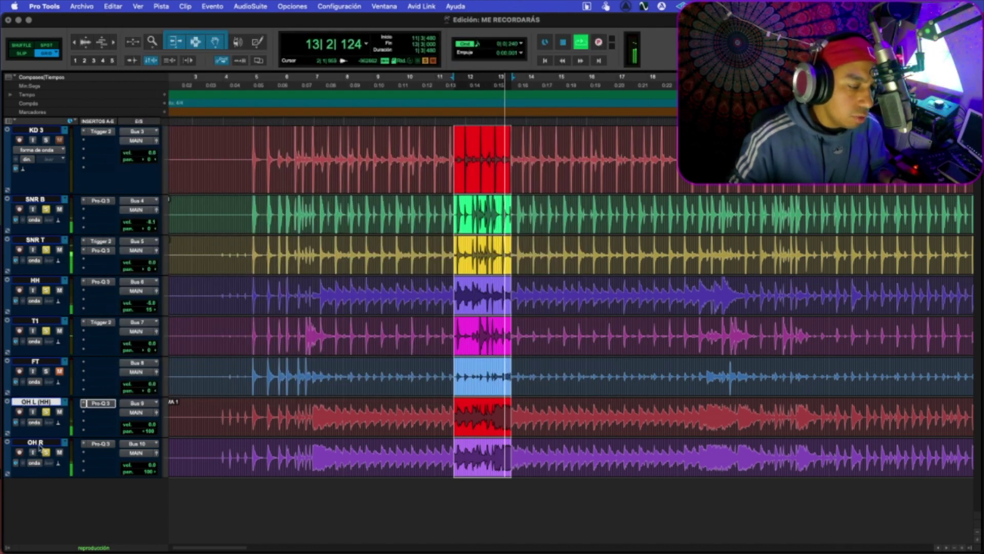
Step: Group OH L (HH) and OH R and lower their volume together
{"action": "key", "text": "super+g"}
{"action": "key", "text": "Return"}
{"action": "mouse_move", "coordinate": [148, 465]}
{"action": "left_mouse_down"}
{"action": "mouse_move", "coordinate": [149, 436]}
{"action": "mouse_move", "coordinate": [148, 453]}
{"action": "left_mouse_up"}
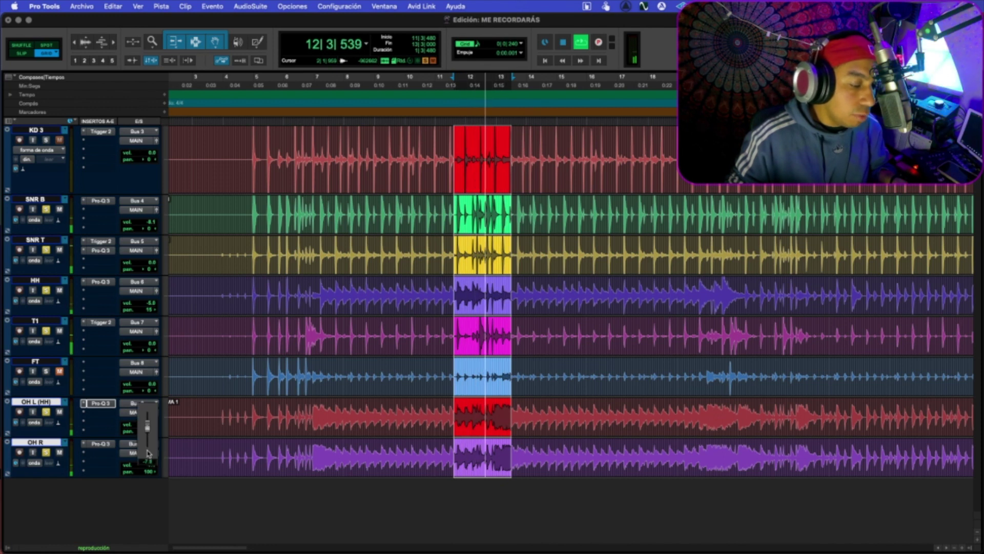
{"action": "left_click_drag", "start_coordinate": [150, 428], "coordinate": [149, 435]}
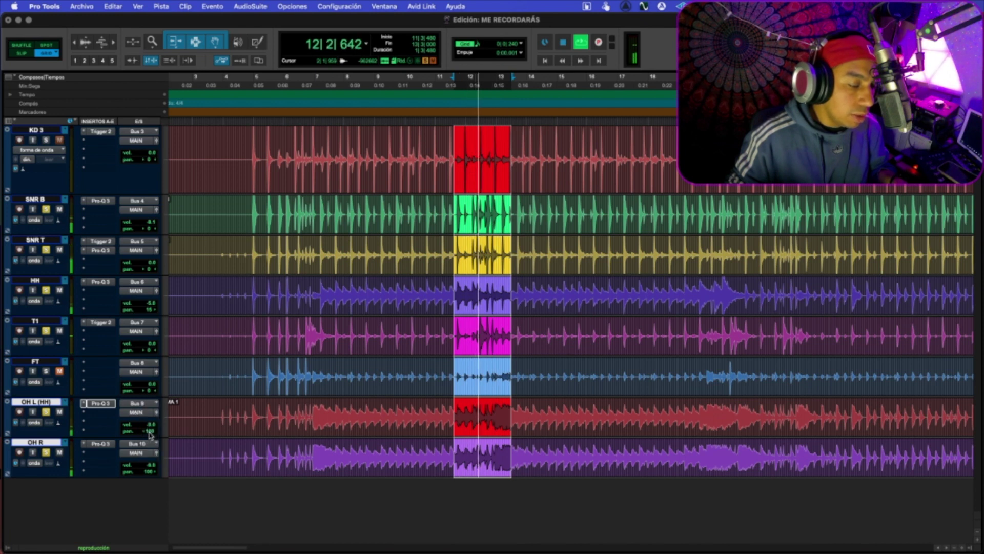
Step: Add FT to the solo, and select and loop the tom fill from 20|3|000 to 21|4|000
{"action": "left_click", "coordinate": [47, 371]}
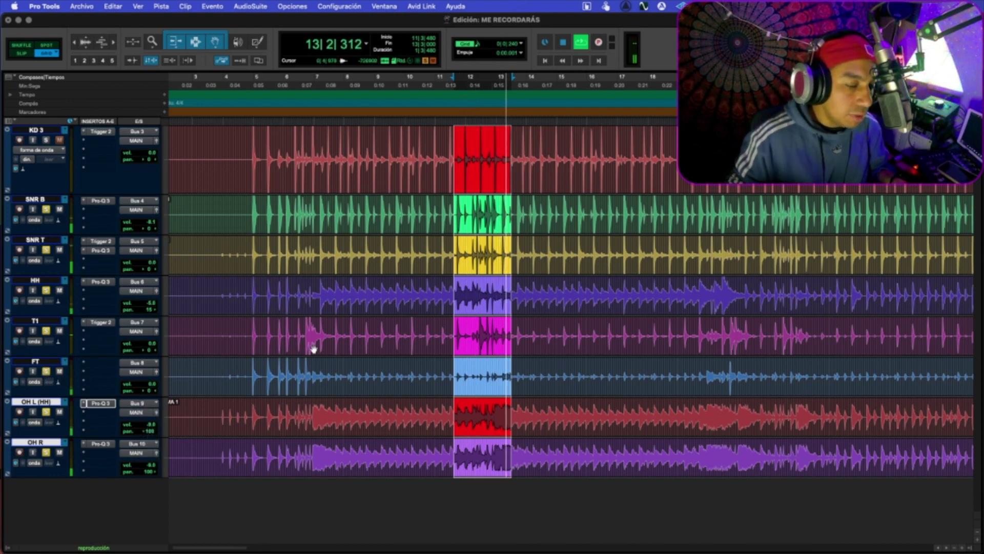
{"action": "left_click", "coordinate": [723, 226]}
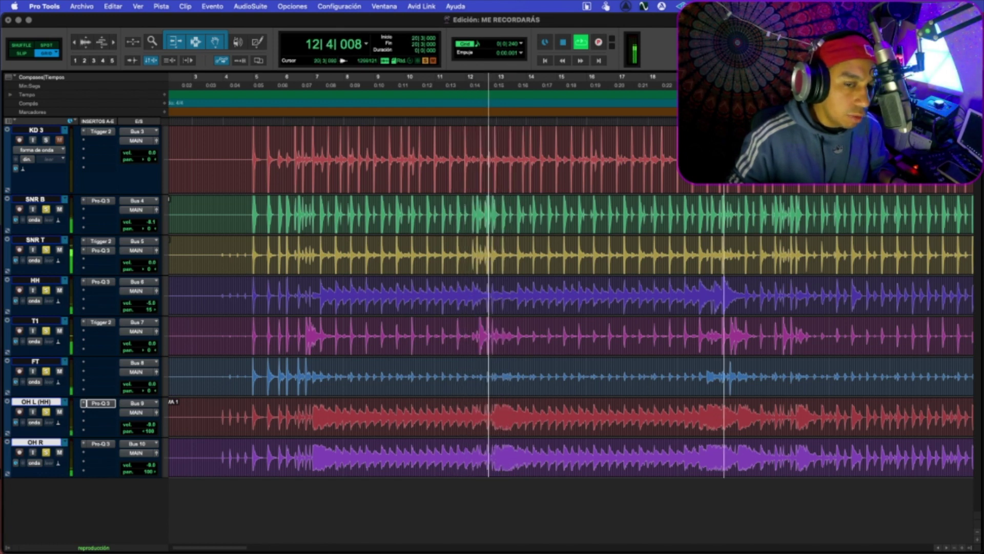
{"action": "key", "text": "space"}
{"action": "left_click", "coordinate": [762, 256], "text": "shift"}
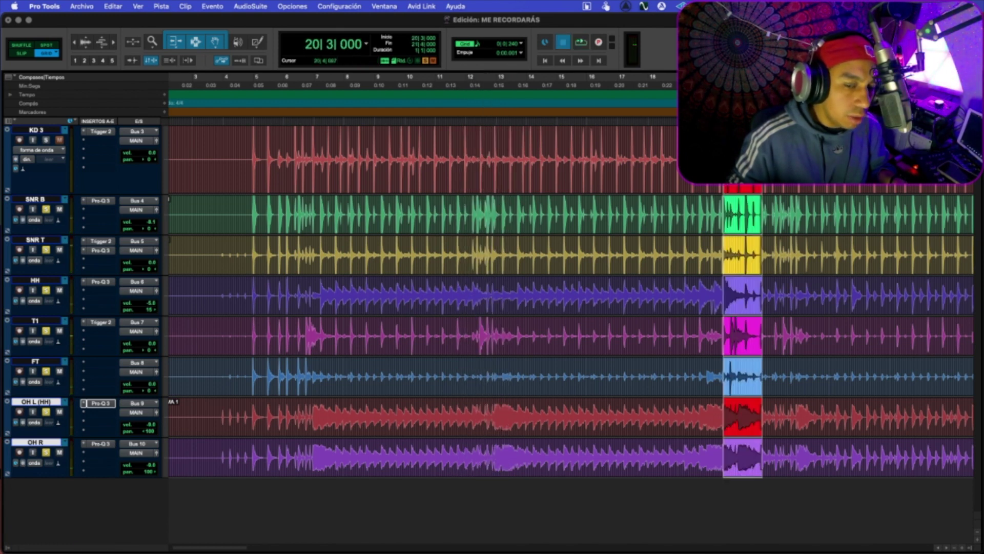
{"action": "key", "text": "space"}
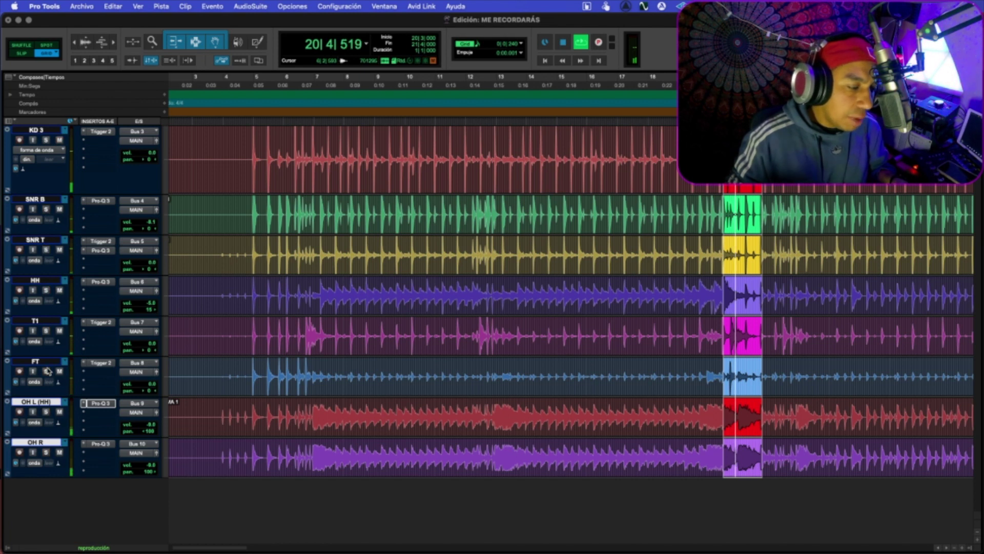
Step: In FT's Trigger 2, set the sensitivity to 59 and the detail to 32
{"action": "left_click", "coordinate": [101, 362]}
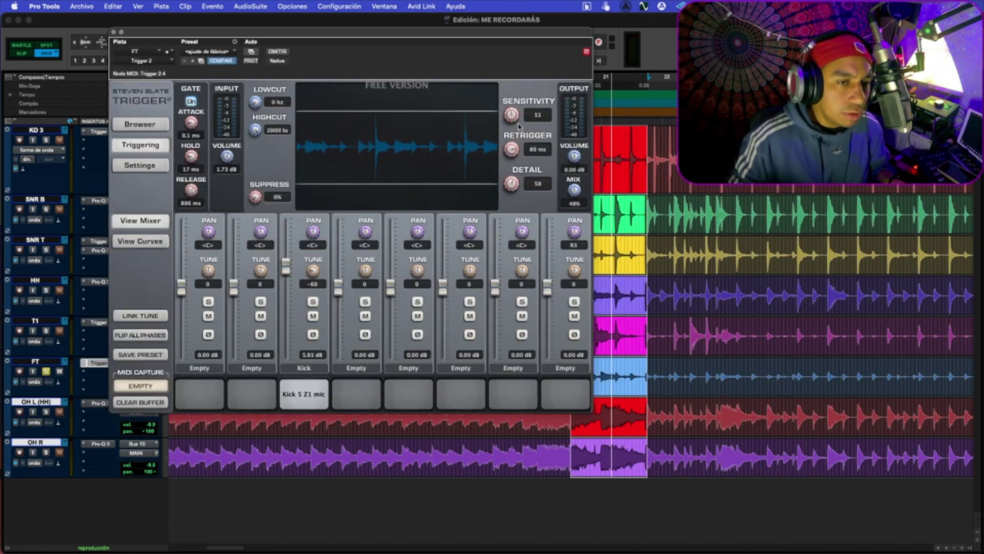
{"action": "left_click_drag", "start_coordinate": [512, 114], "coordinate": [517, 105]}
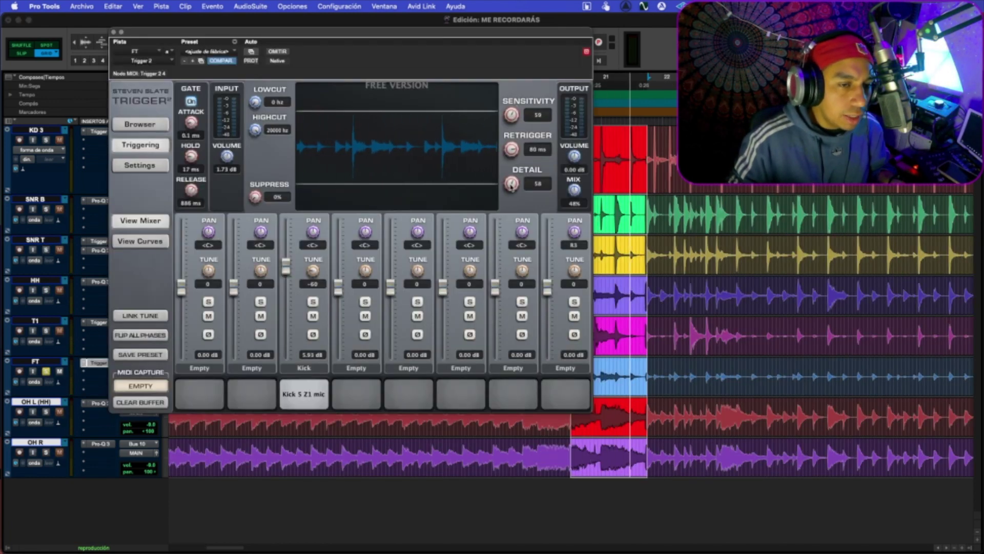
{"action": "left_click_drag", "start_coordinate": [511, 184], "coordinate": [511, 222]}
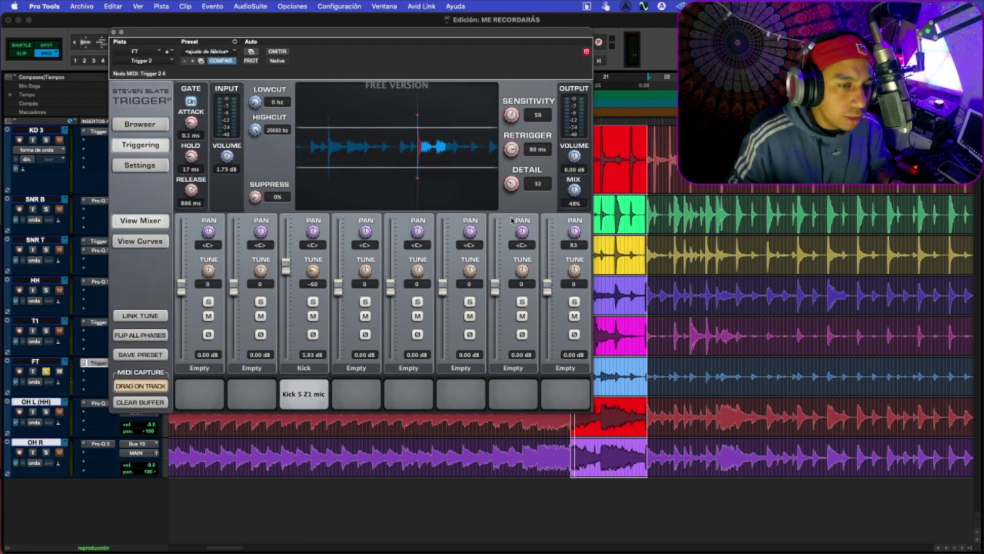
{"action": "left_click_drag", "start_coordinate": [512, 185], "coordinate": [524, 175]}
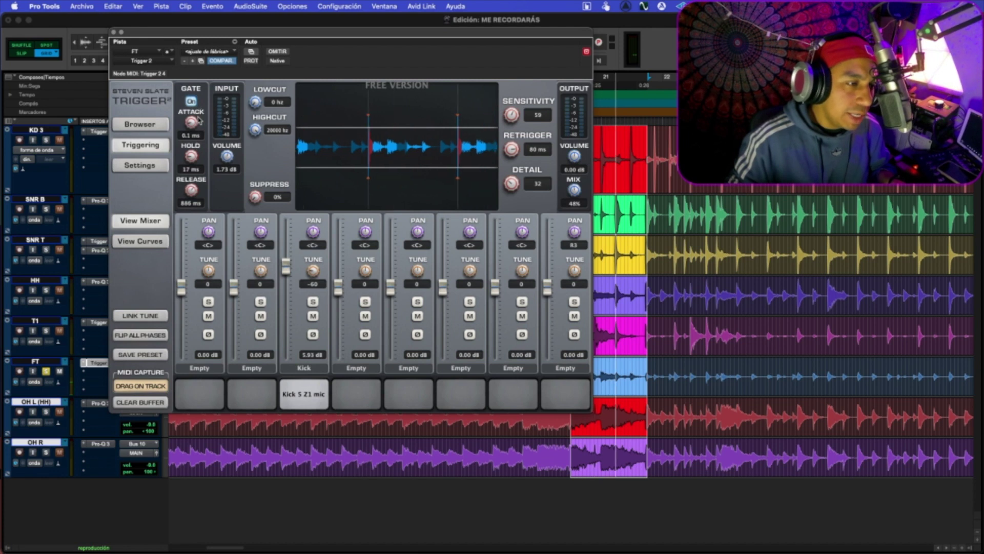
Step: Set the Kick 5 Z1 sample to 9.11 dB with tune -82 and the mix to 43%, and close Trigger 2
{"action": "mouse_move", "coordinate": [286, 263]}
{"action": "left_mouse_down"}
{"action": "mouse_move", "coordinate": [285, 273]}
{"action": "mouse_move", "coordinate": [312, 277]}
{"action": "mouse_move", "coordinate": [285, 275]}
{"action": "mouse_move", "coordinate": [286, 259]}
{"action": "left_mouse_up"}
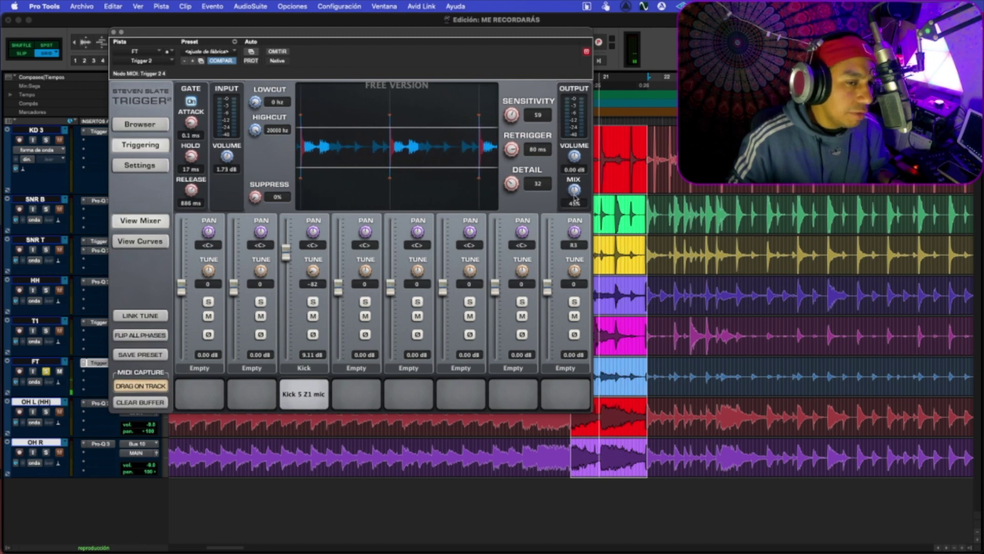
{"action": "left_click_drag", "start_coordinate": [576, 195], "coordinate": [575, 198]}
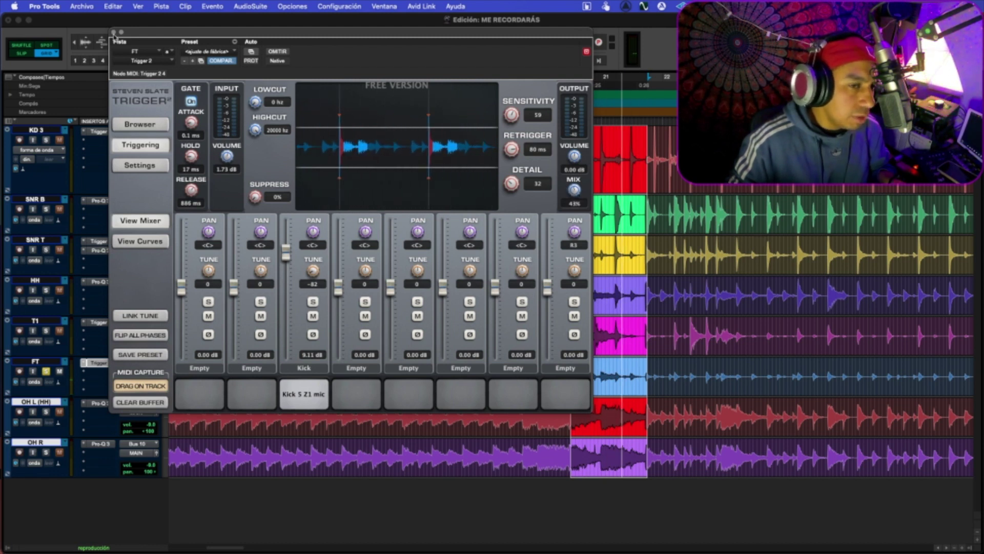
{"action": "left_click", "coordinate": [114, 32]}
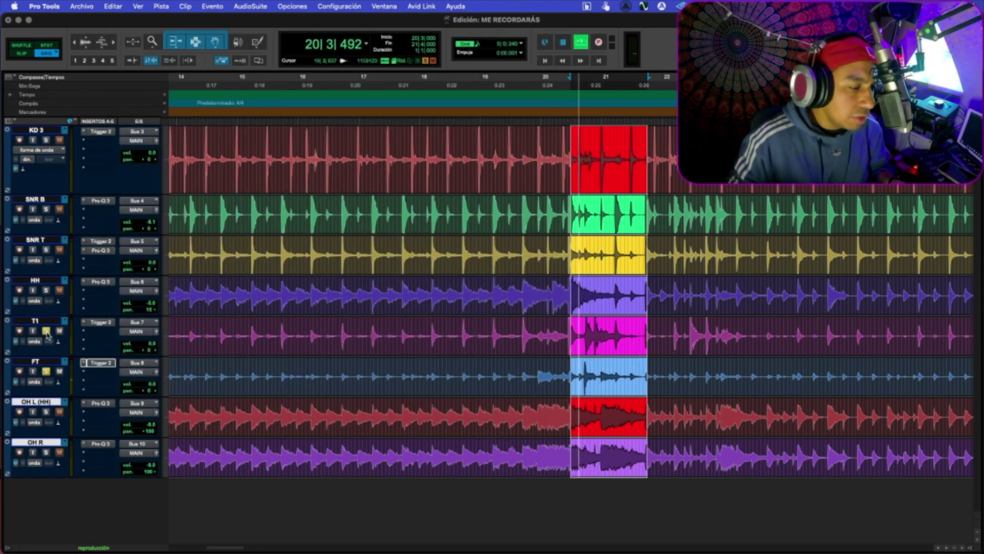
Step: With T1 and FT soloed, pan T1 partway left and FT equally far right
{"action": "left_click_drag", "start_coordinate": [149, 349], "coordinate": [118, 354]}
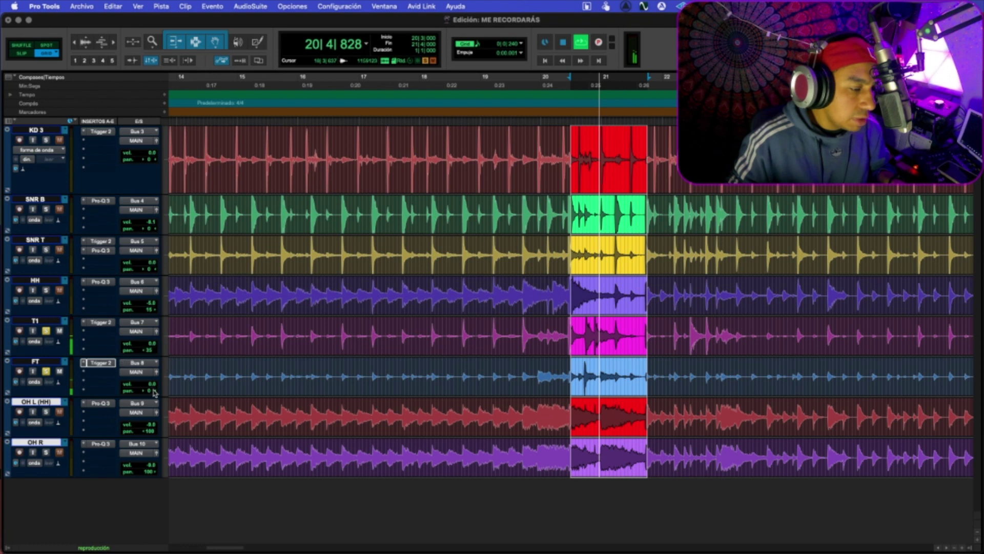
{"action": "left_click_drag", "start_coordinate": [154, 390], "coordinate": [171, 392]}
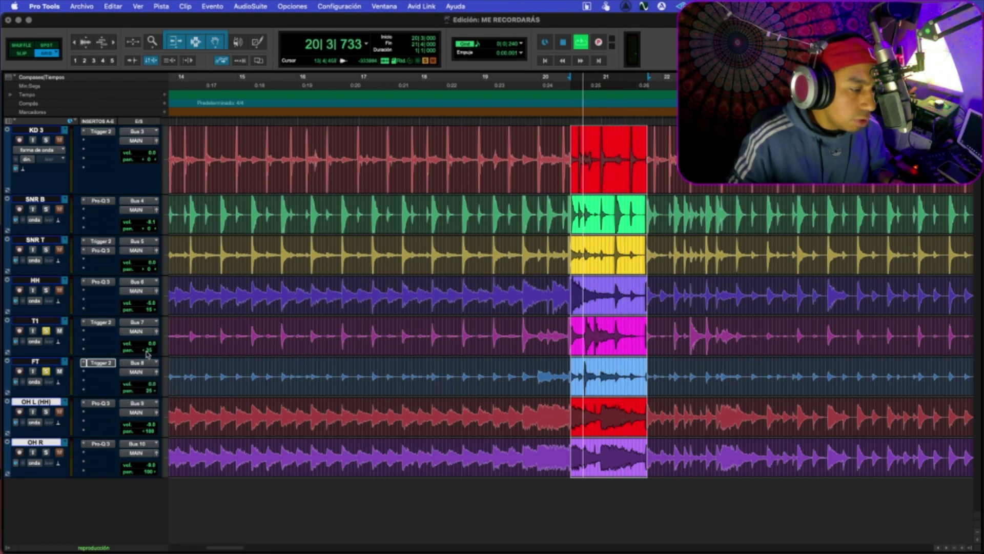
Step: Swap the tom panning, setting T1 to 25 right and FT to 25 left
{"action": "mouse_move", "coordinate": [148, 352]}
{"action": "left_mouse_down"}
{"action": "mouse_move", "coordinate": [160, 352]}
{"action": "mouse_move", "coordinate": [147, 354]}
{"action": "left_mouse_up"}
{"action": "left_click_drag", "start_coordinate": [120, 395], "coordinate": [103, 397]}
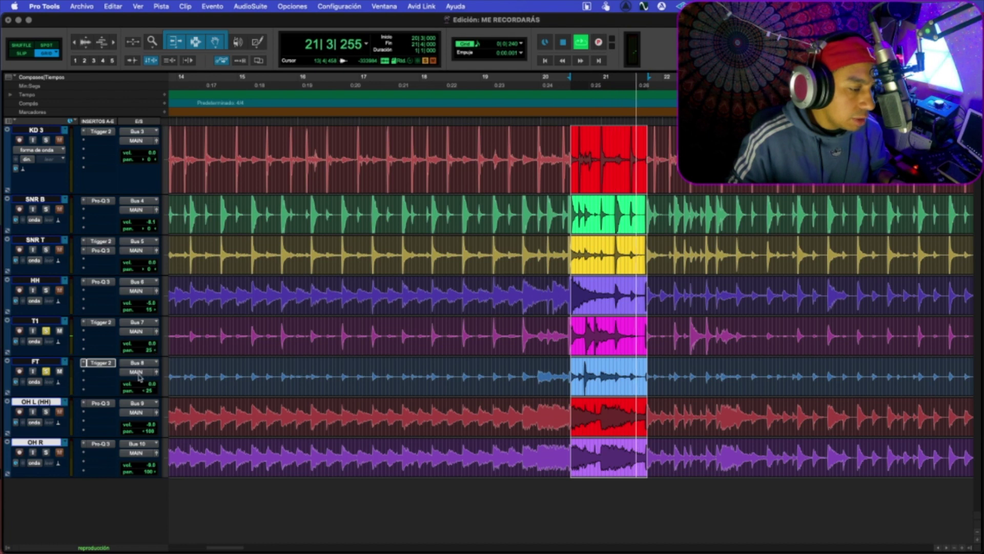
{"action": "left_click", "coordinate": [100, 363]}
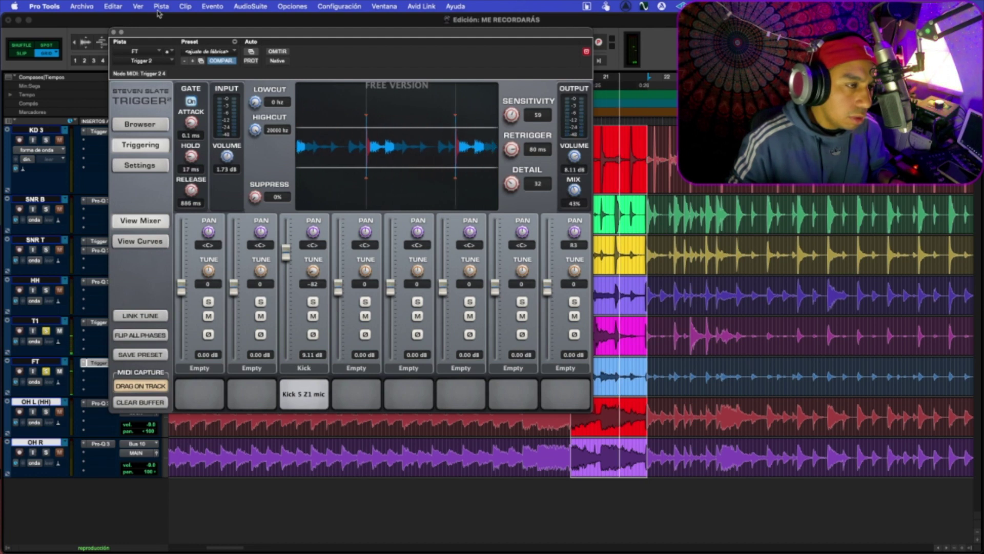
{"action": "left_click", "coordinate": [114, 32]}
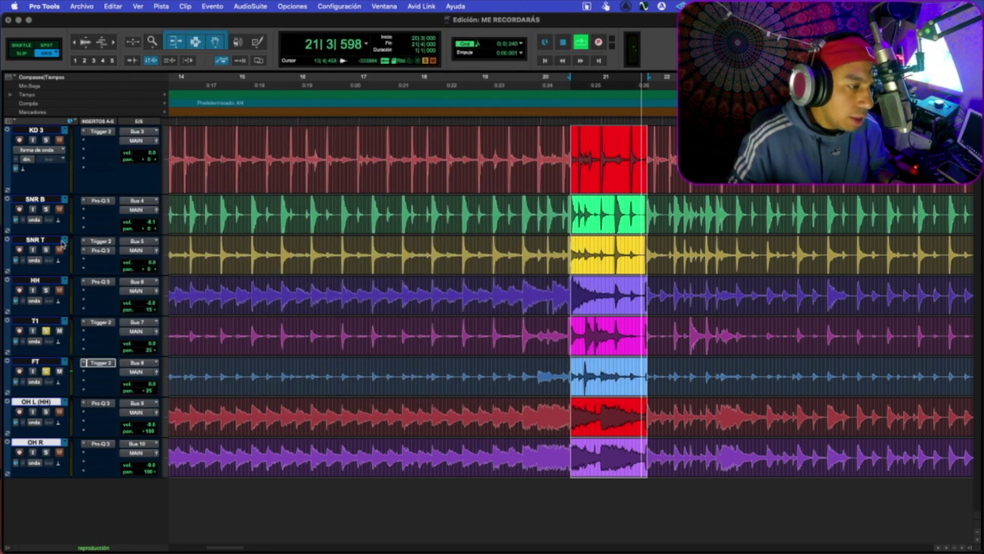
Step: With T1 and FT unsoloed, play the full kit from 15|1|720 to 22|1|000
{"action": "left_click", "coordinate": [249, 86]}
{"action": "key", "text": "space"}
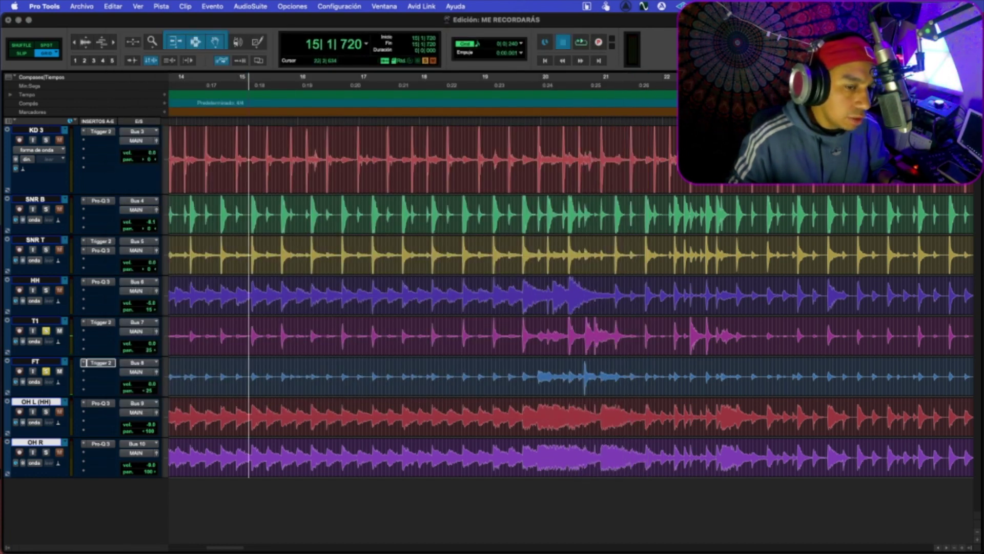
{"action": "left_click", "coordinate": [668, 91], "text": "shift"}
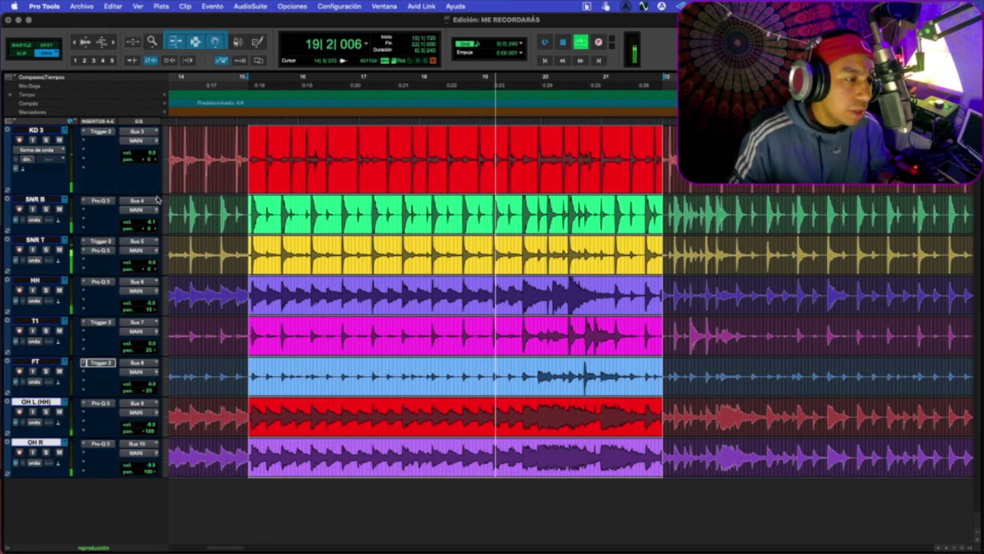
{"action": "key", "text": "super+bracketleft"}
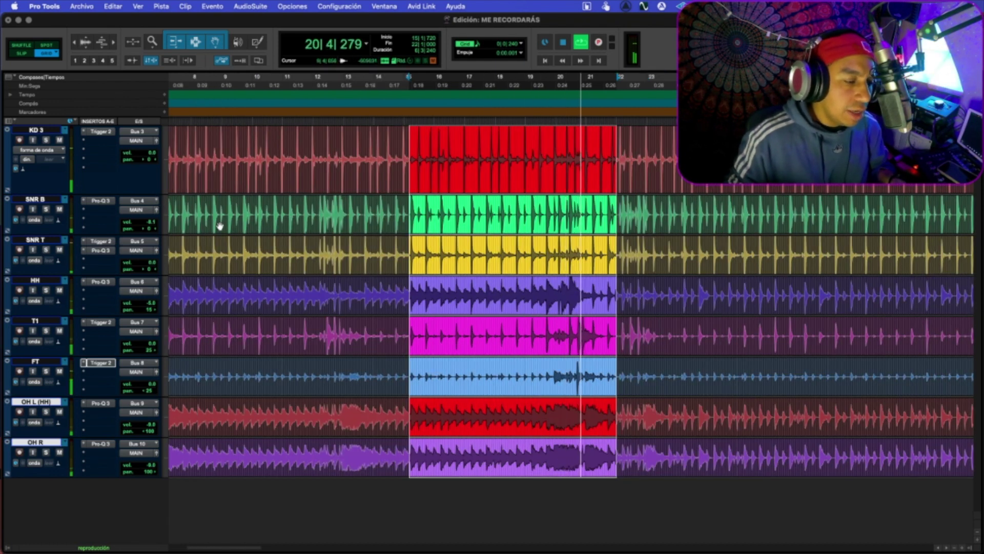
{"action": "key", "text": "space"}
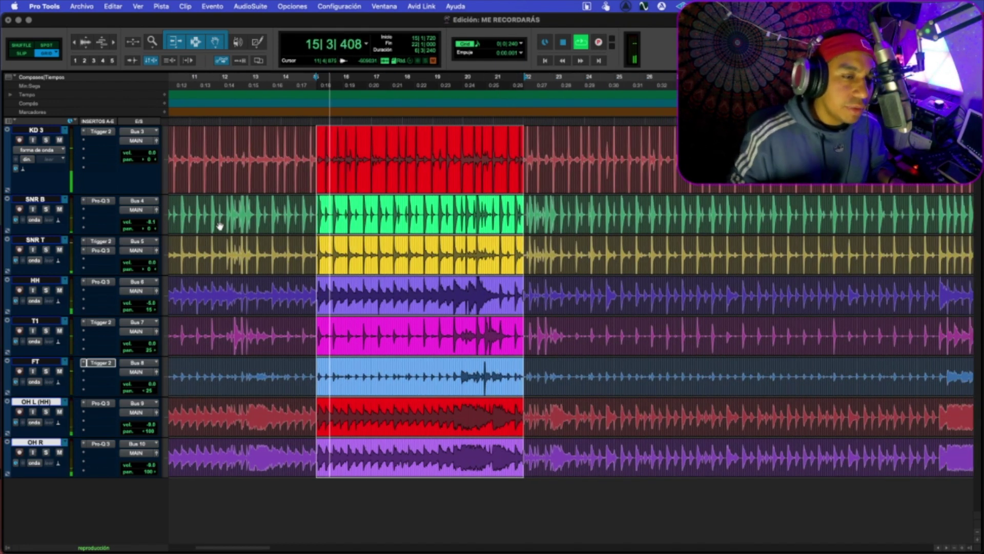
{"action": "key", "text": "super+bracketleft"}
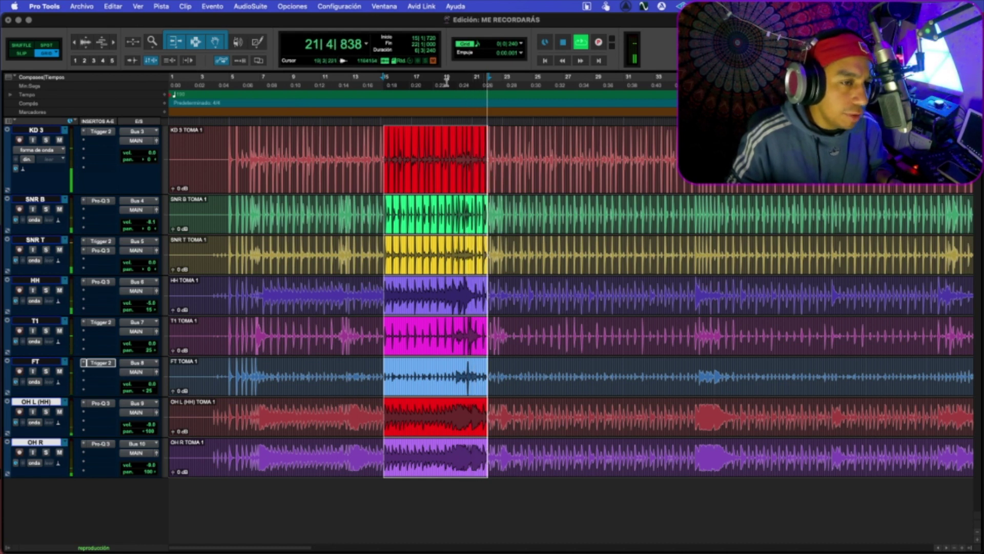
Step: Select the fill section from 19|2|240 to 24|1|480 and listen to the full kit there
{"action": "key", "text": "space"}
{"action": "left_click", "coordinate": [519, 87], "text": "shift"}
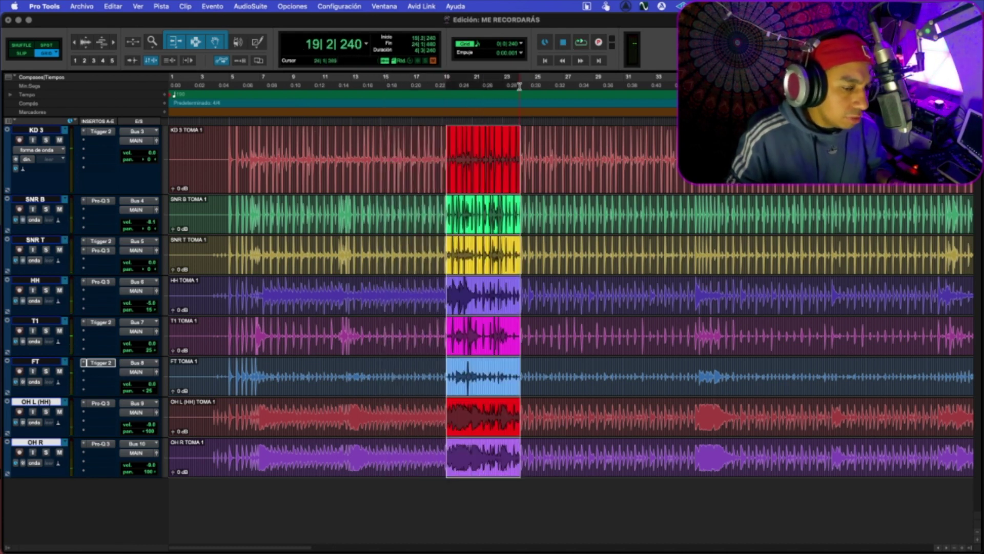
{"action": "key", "text": "space"}
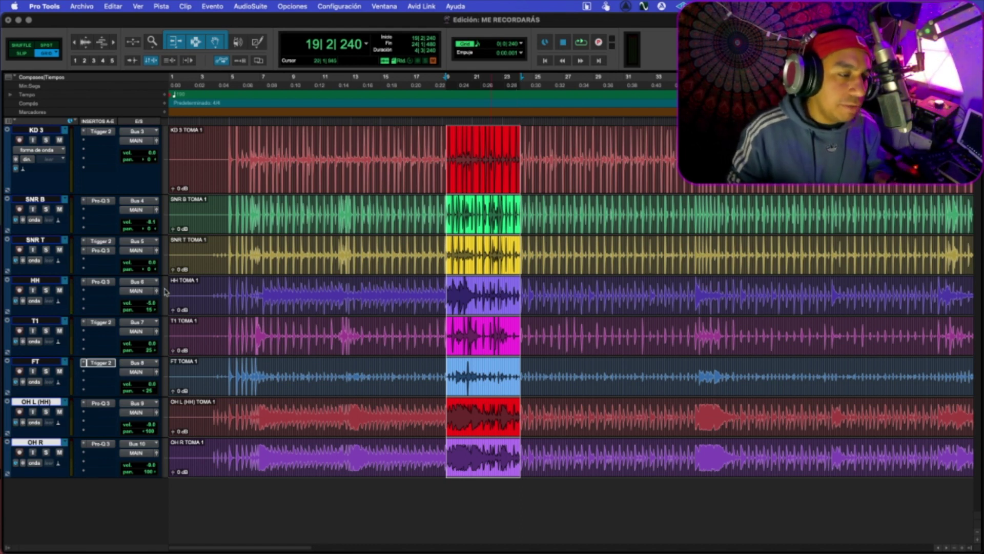
{"action": "key", "text": "space"}
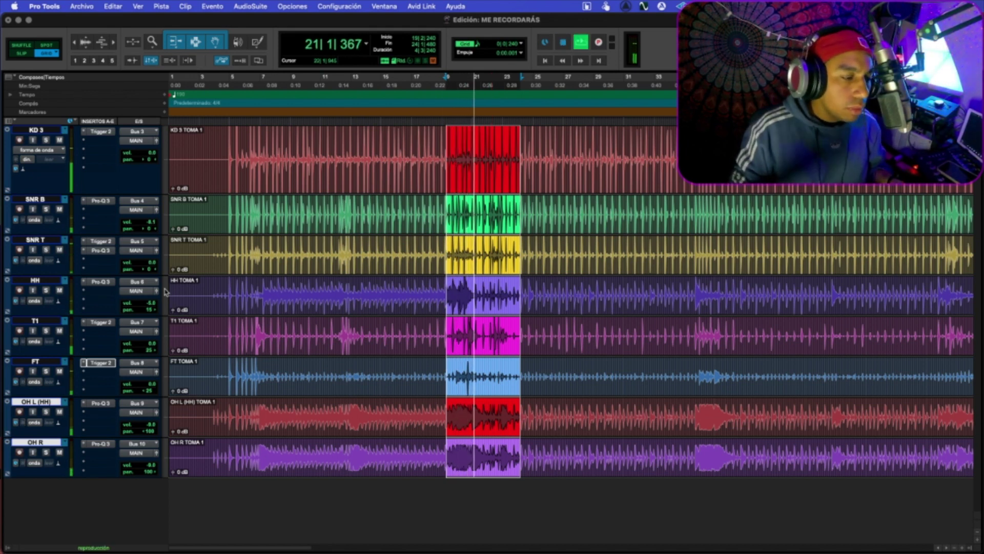
{"action": "key", "text": "space"}
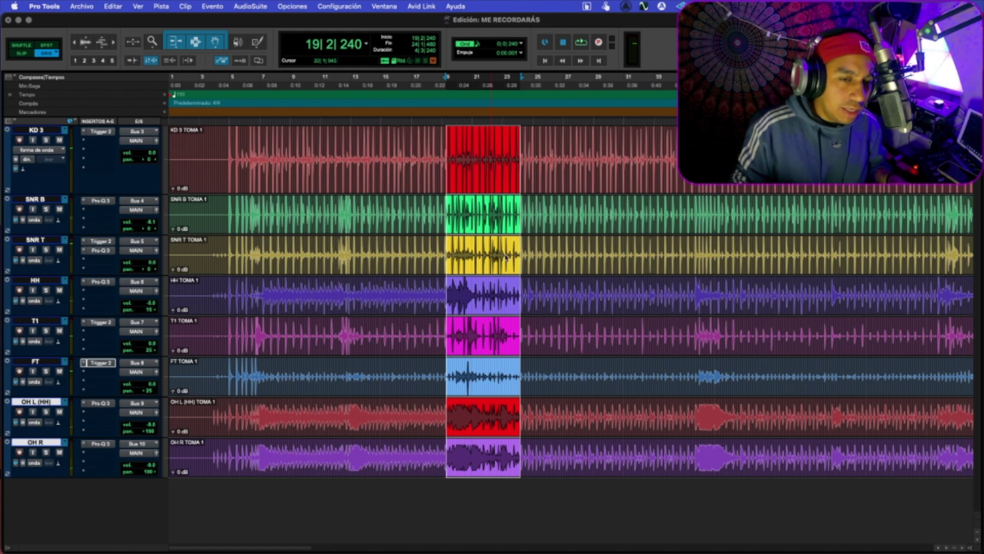
Step: Add Snare 21 NRG beside Kick 5 Z1 in T1's Trigger 2, with its tune at 52 and level at 5.95 dB
{"action": "left_click", "coordinate": [99, 322]}
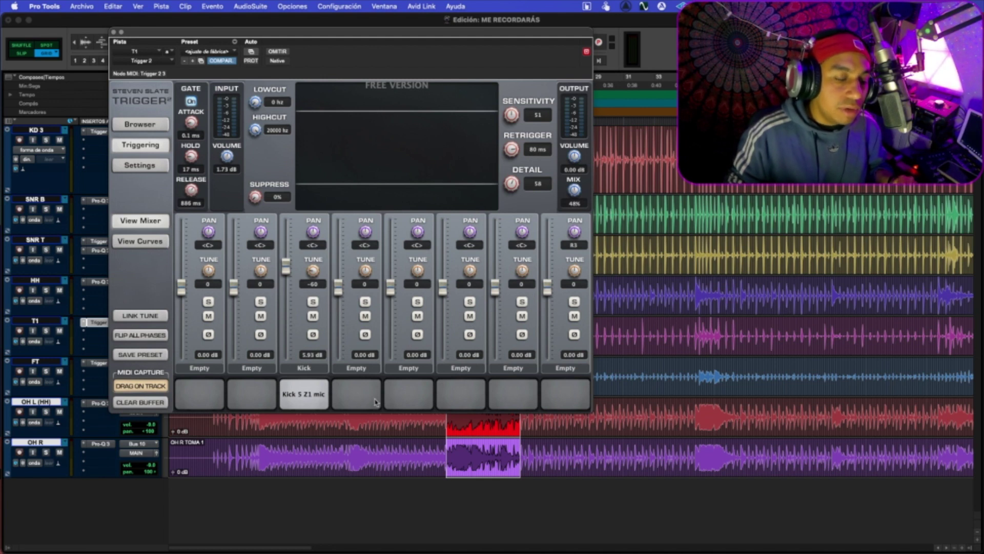
{"action": "left_click", "coordinate": [147, 125]}
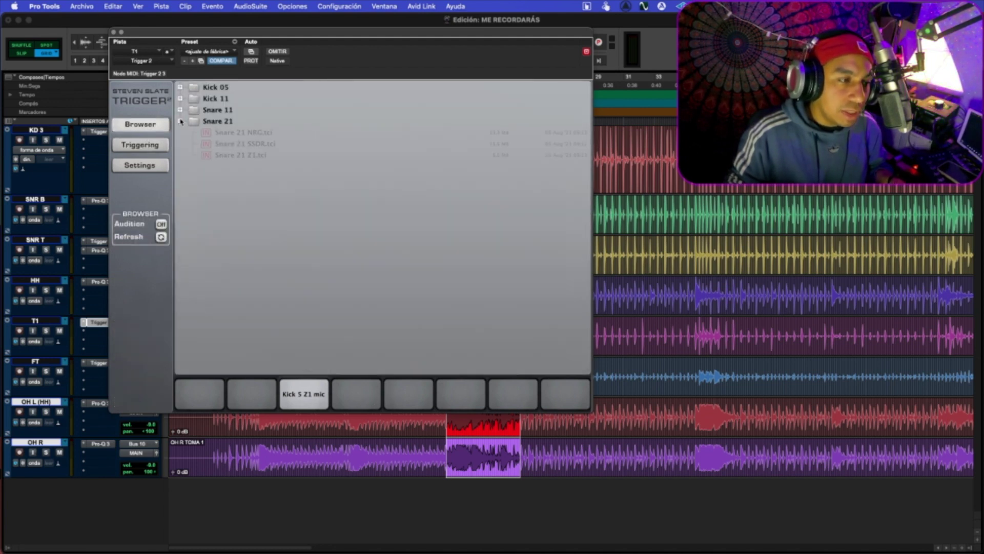
{"action": "left_click", "coordinate": [231, 146]}
{"action": "left_click", "coordinate": [249, 135]}
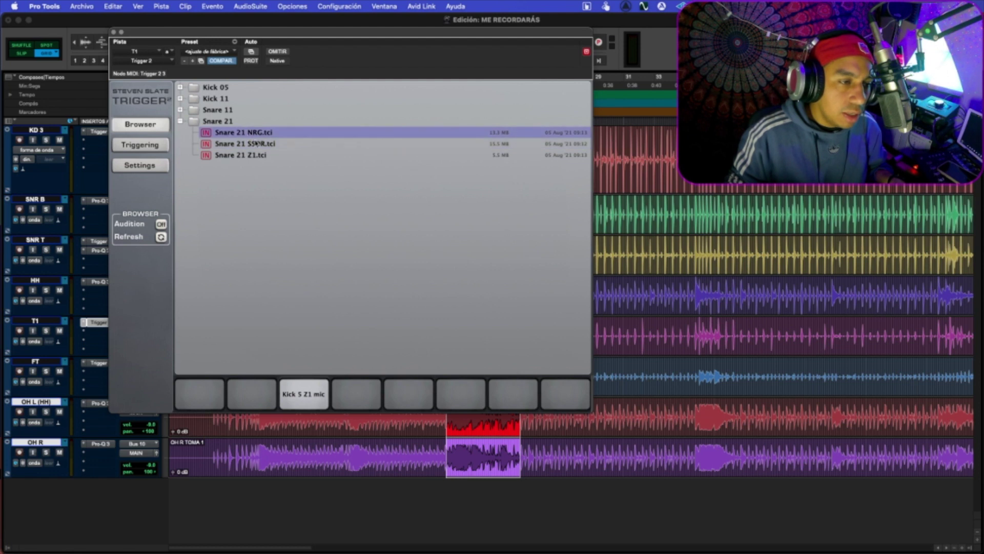
{"action": "left_click_drag", "start_coordinate": [250, 136], "coordinate": [355, 399]}
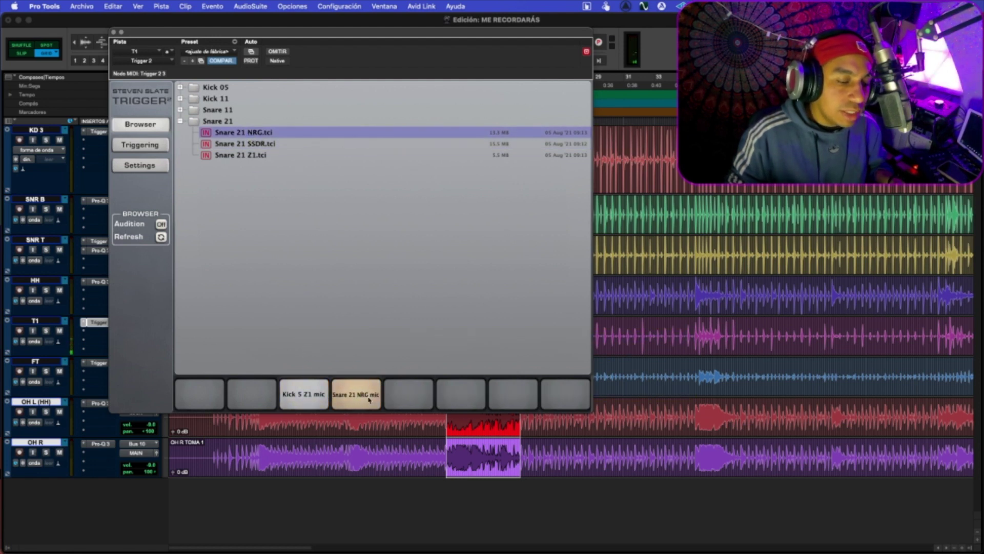
{"action": "left_click", "coordinate": [141, 146]}
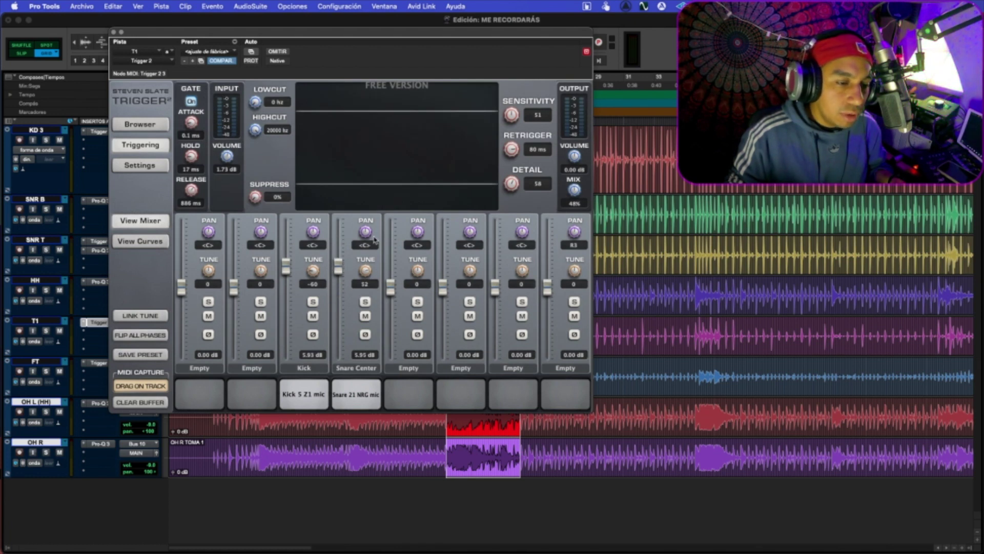
{"action": "key", "text": "space"}
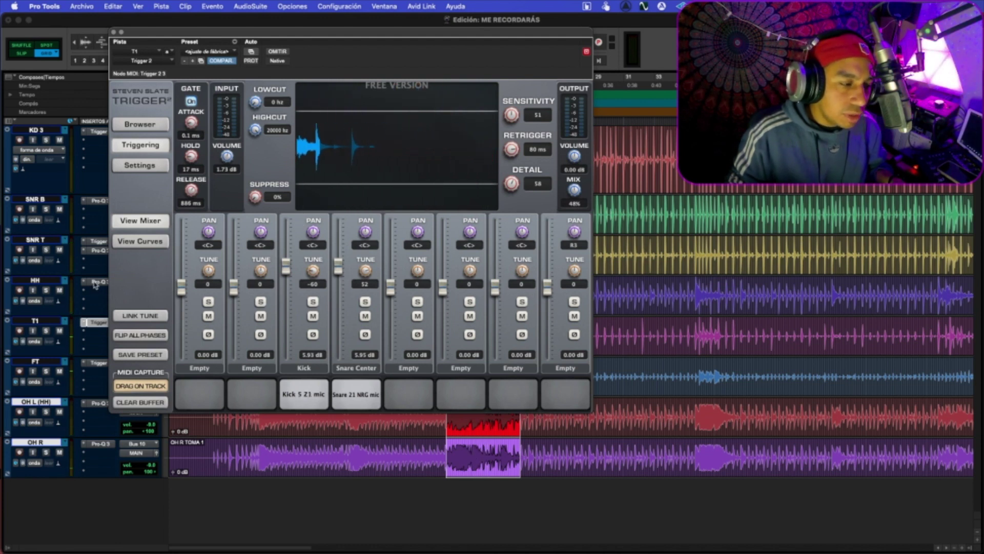
{"action": "left_click", "coordinate": [98, 323]}
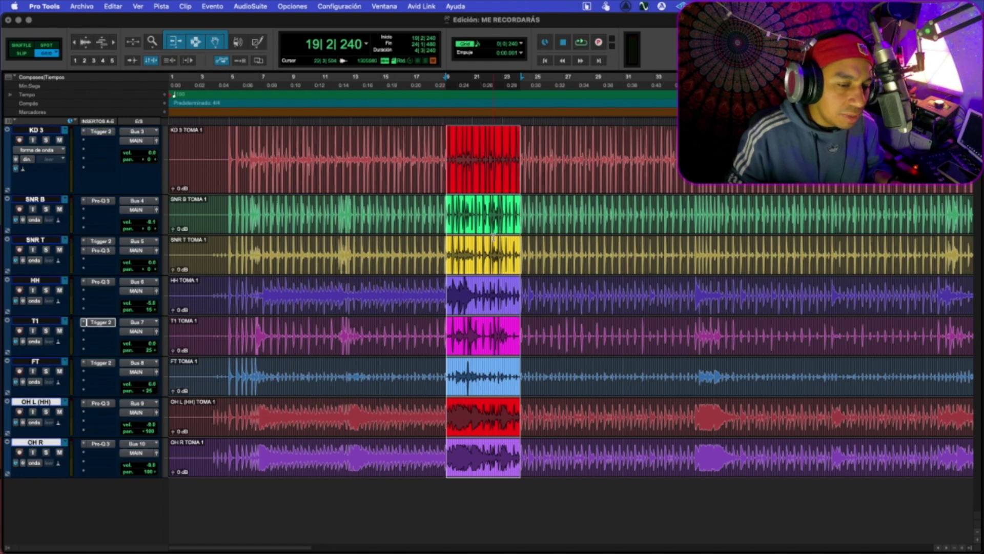
Step: Select and loop the tom fill from 20|2|000 to 21|1|240 with T1 soloed
{"action": "key", "text": "super+bracketright"}
{"action": "key", "text": "super+bracketright"}
{"action": "left_click_drag", "start_coordinate": [385, 84], "coordinate": [440, 91]}
{"action": "key", "text": "space"}
{"action": "left_click", "coordinate": [46, 330]}
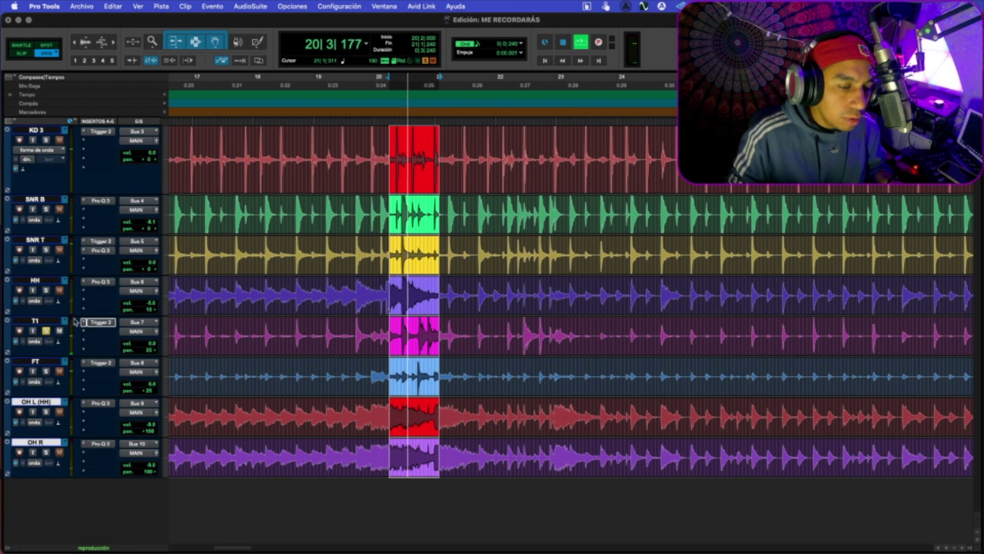
Step: In T1's Trigger 2, set Snare 21 NRG to -4.36 dB with tune 80 and the mix to 36%, and close the plugin
{"action": "left_click", "coordinate": [100, 323]}
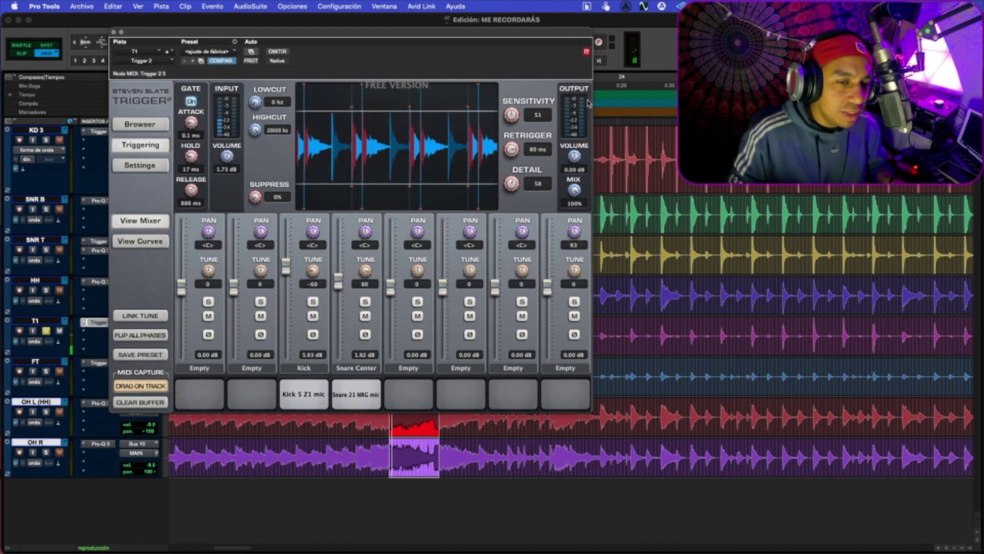
{"action": "left_click_drag", "start_coordinate": [342, 284], "coordinate": [341, 296]}
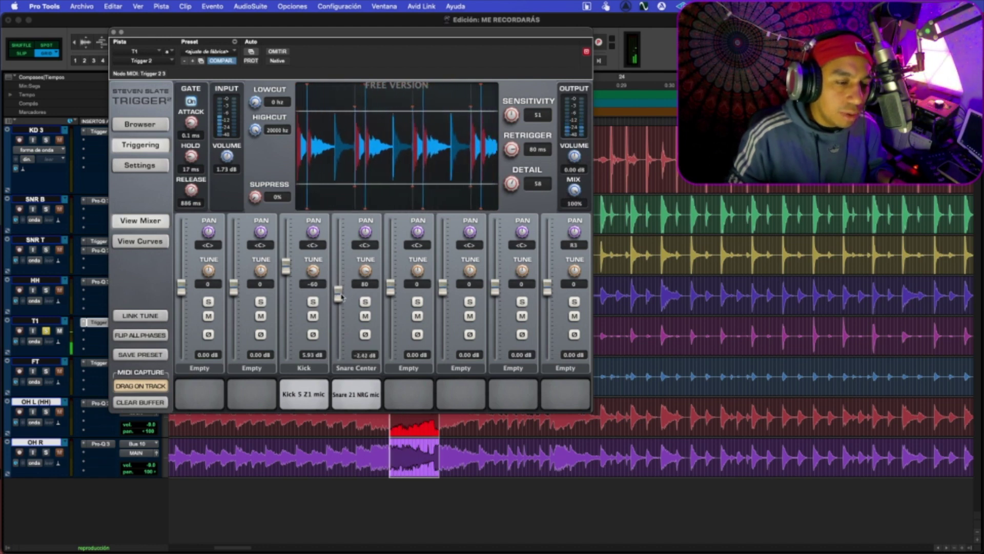
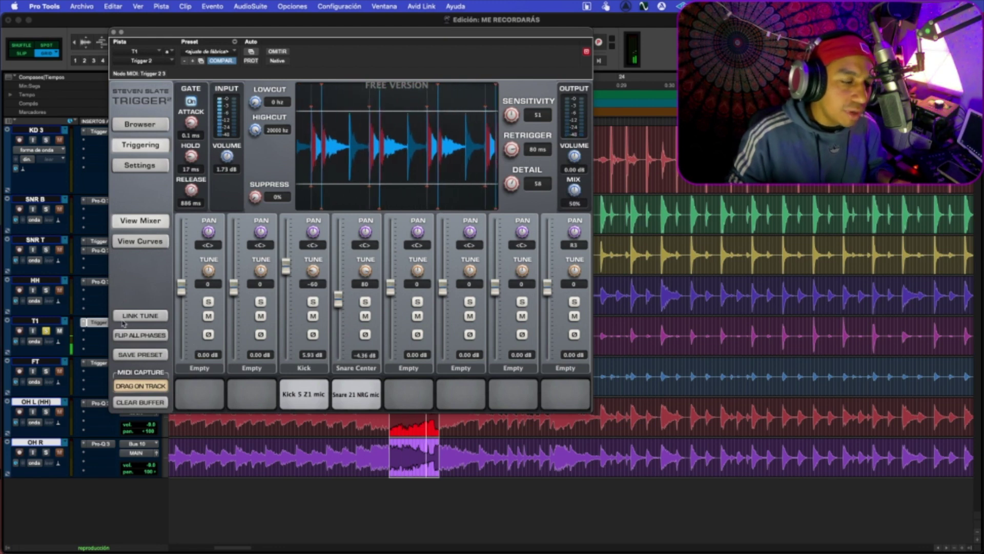
{"action": "left_click", "coordinate": [277, 51]}
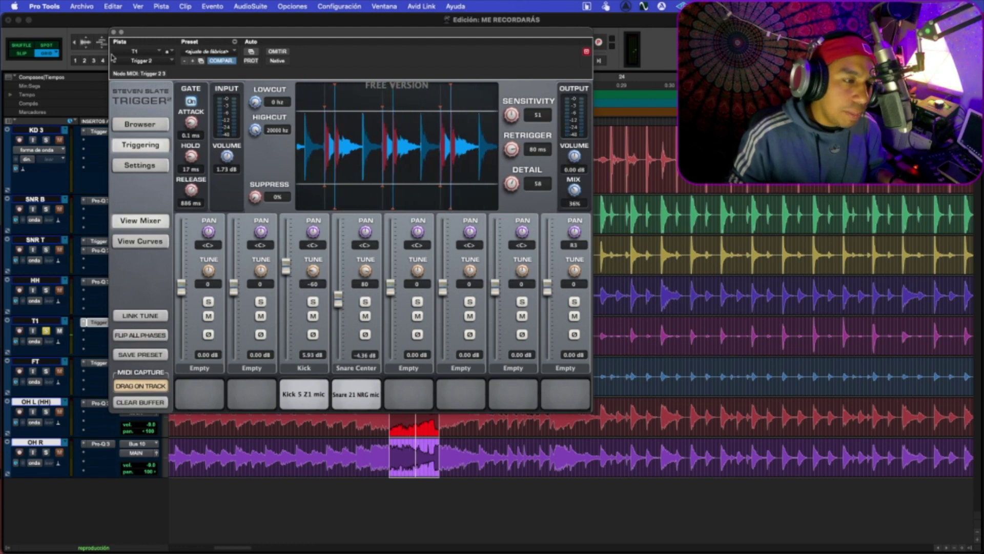
{"action": "left_click", "coordinate": [116, 33]}
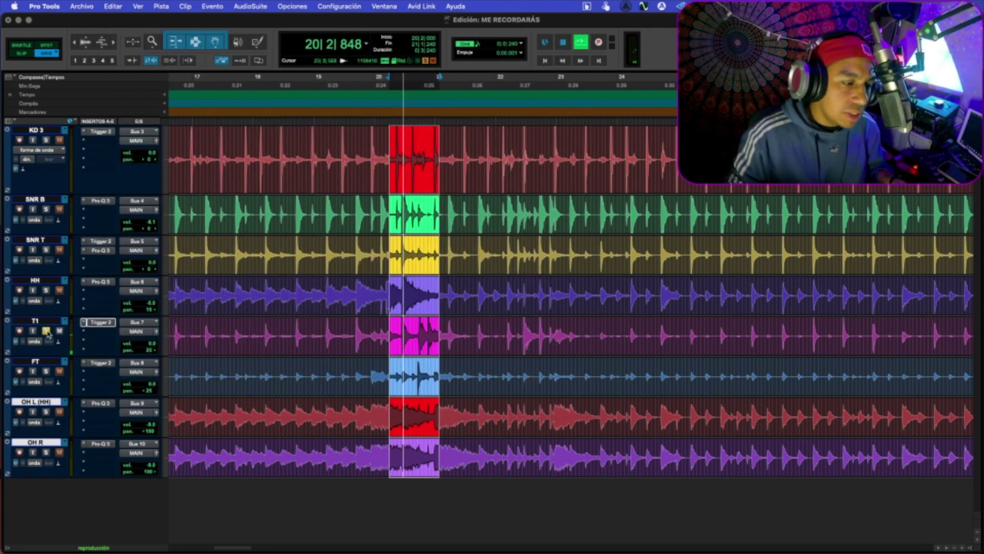
Step: With T1 unsoloed, play the full kit from 17|1|480 to 22|2|720
{"action": "left_click_drag", "start_coordinate": [200, 80], "coordinate": [522, 86]}
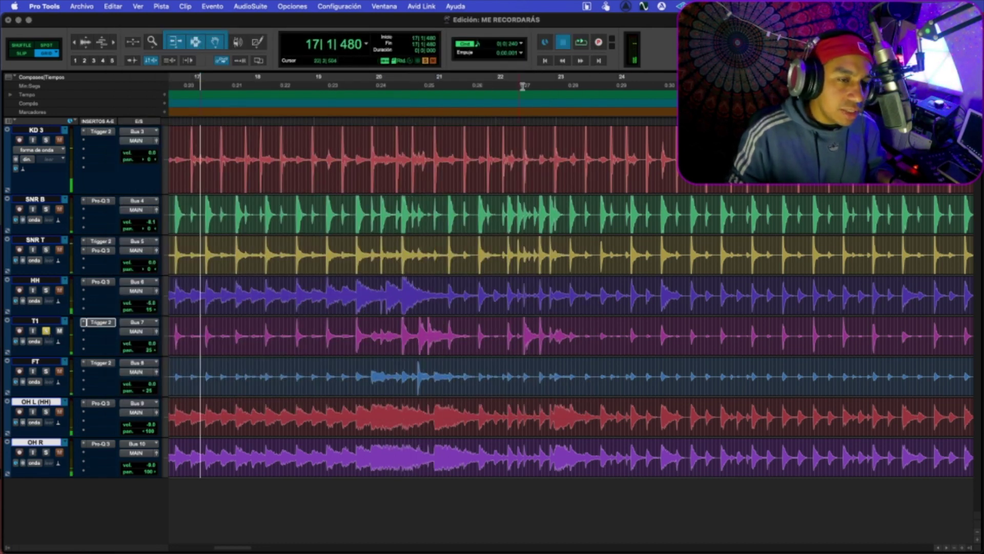
{"action": "key", "text": "space"}
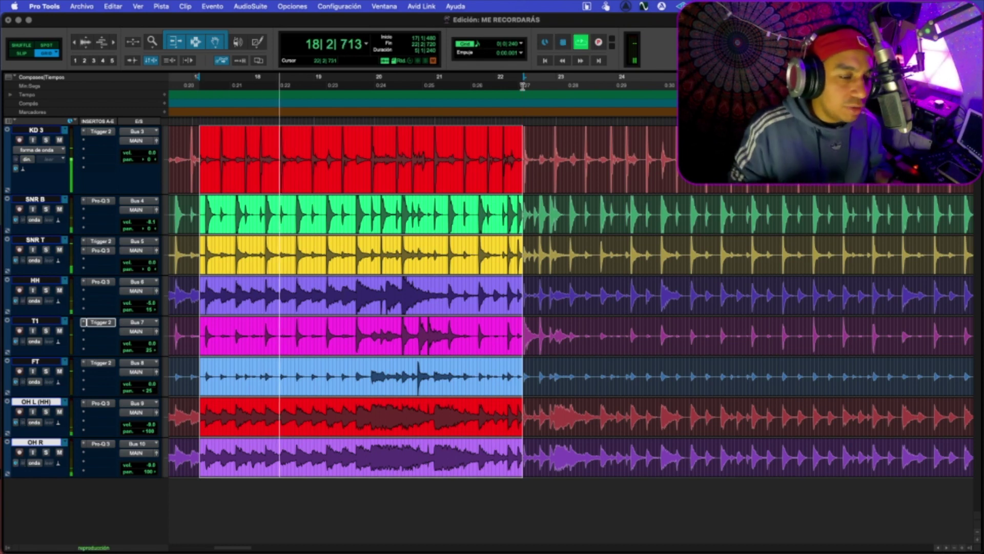
{"action": "key", "text": "super+bracketleft"}
{"action": "key", "text": "super+bracketleft"}
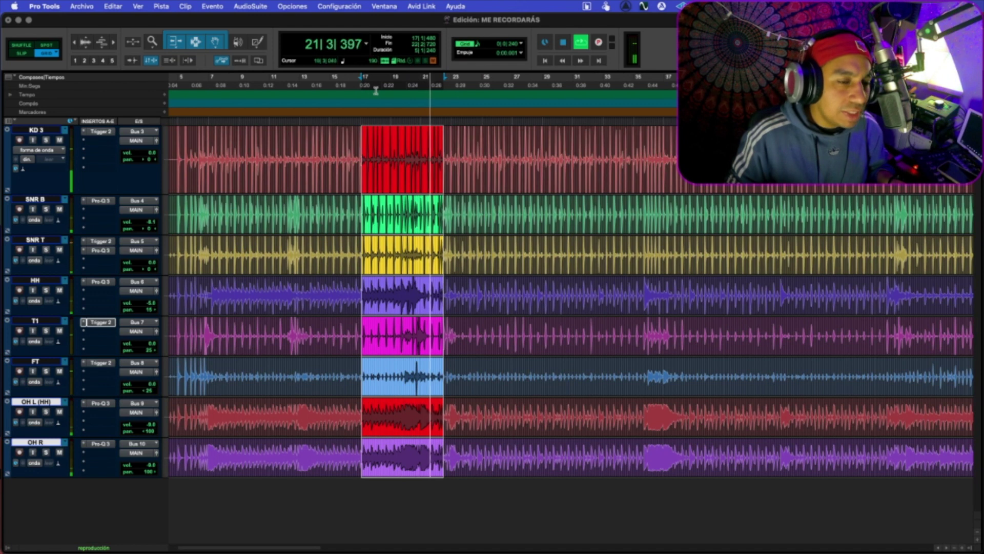
Step: Start playback from 13|1|720 and select all drum tracks from KD 3 to OH R
{"action": "left_click", "coordinate": [303, 87]}
{"action": "key", "text": "space"}
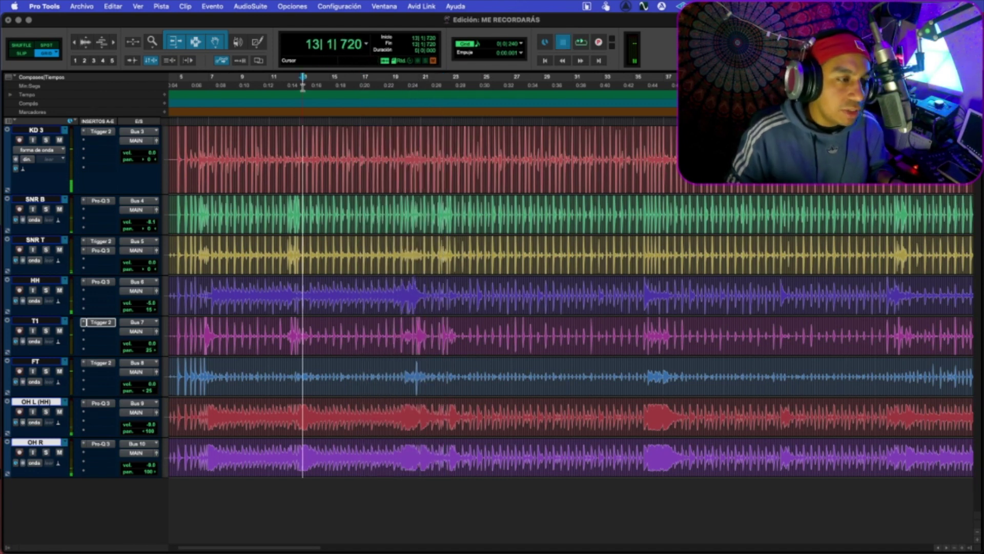
{"action": "key", "text": "space"}
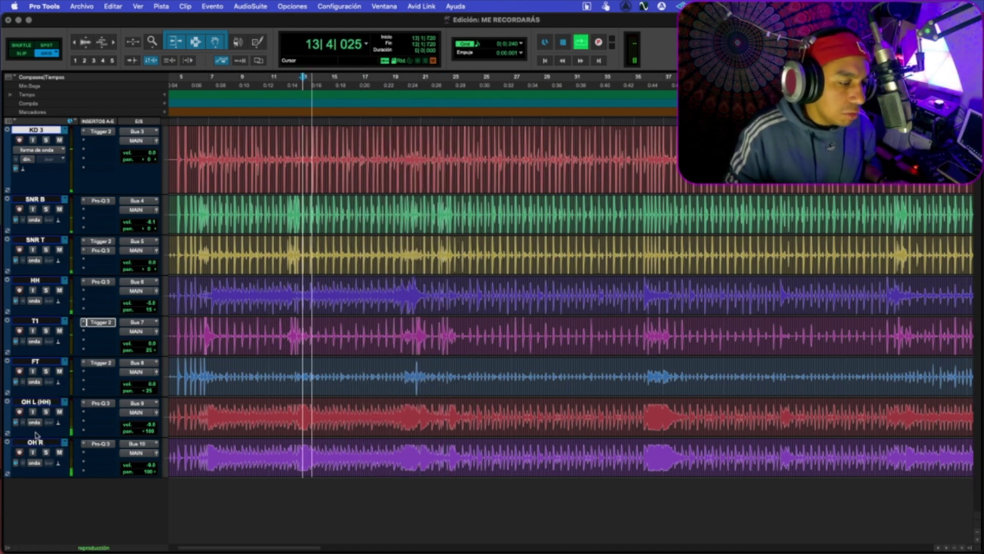
{"action": "left_click", "coordinate": [33, 442], "text": "shift"}
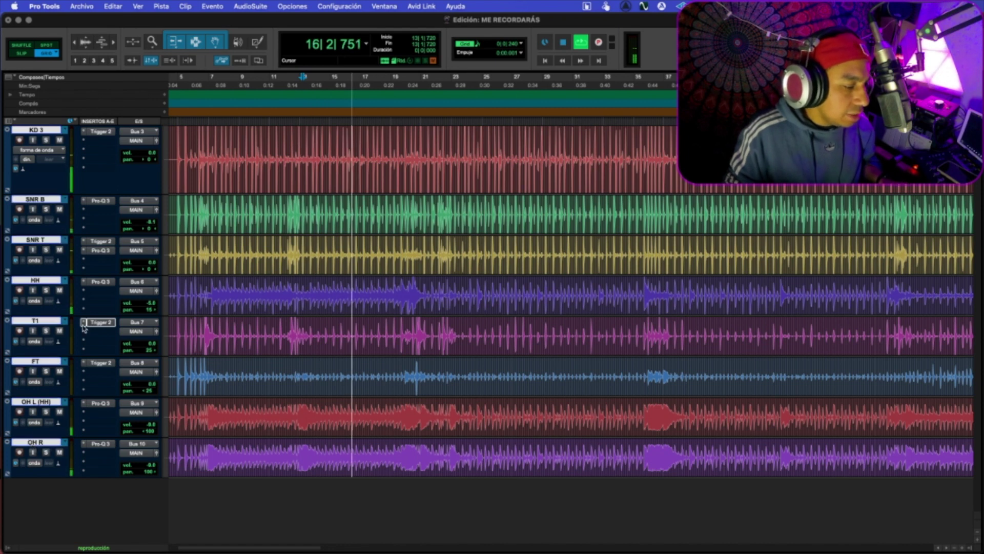
{"action": "left_click", "coordinate": [104, 132]}
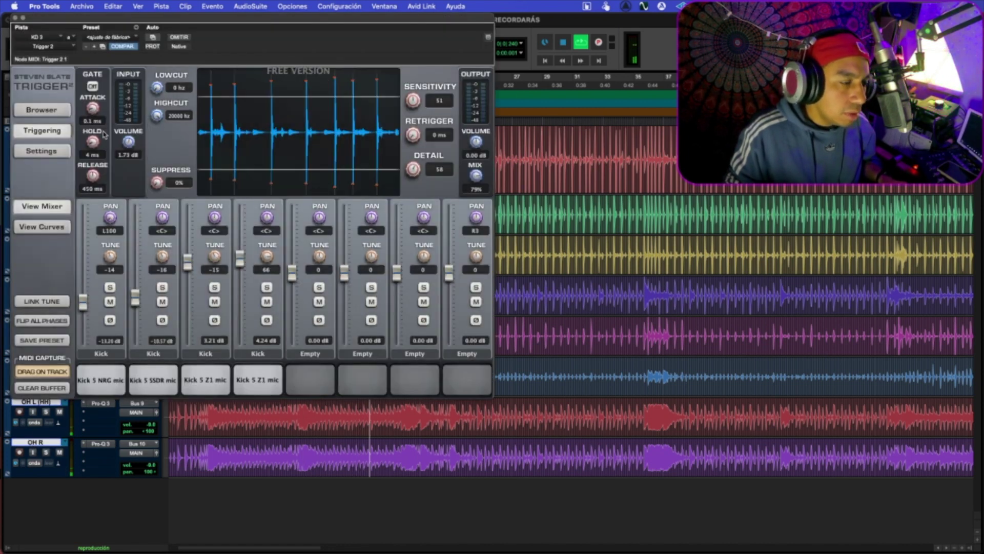
{"action": "left_click", "coordinate": [18, 20]}
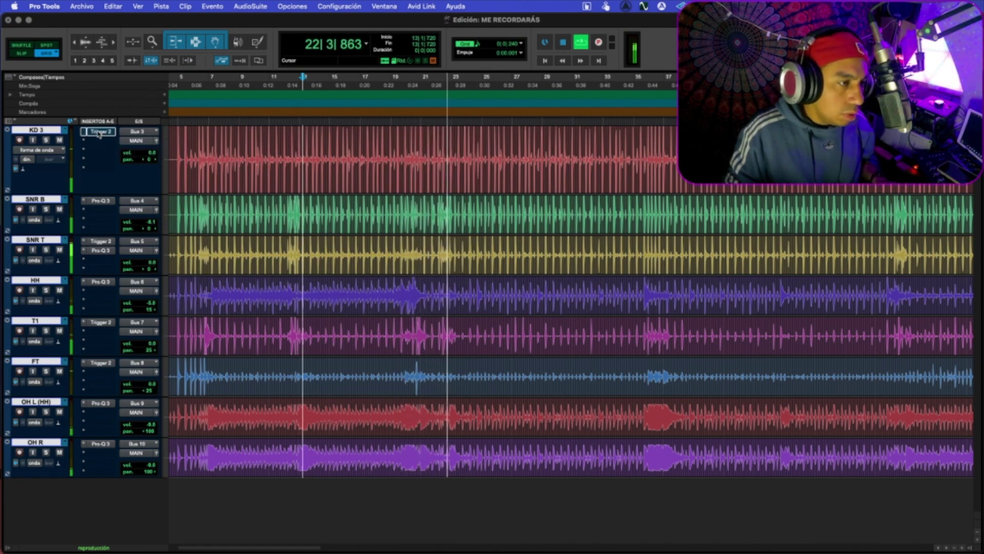
Step: Play the kit from 22|4|625 with the first insert bypassed on all tracks to compare the sound without processing
{"action": "key", "text": "space"}
{"action": "key", "text": "KP_1"}
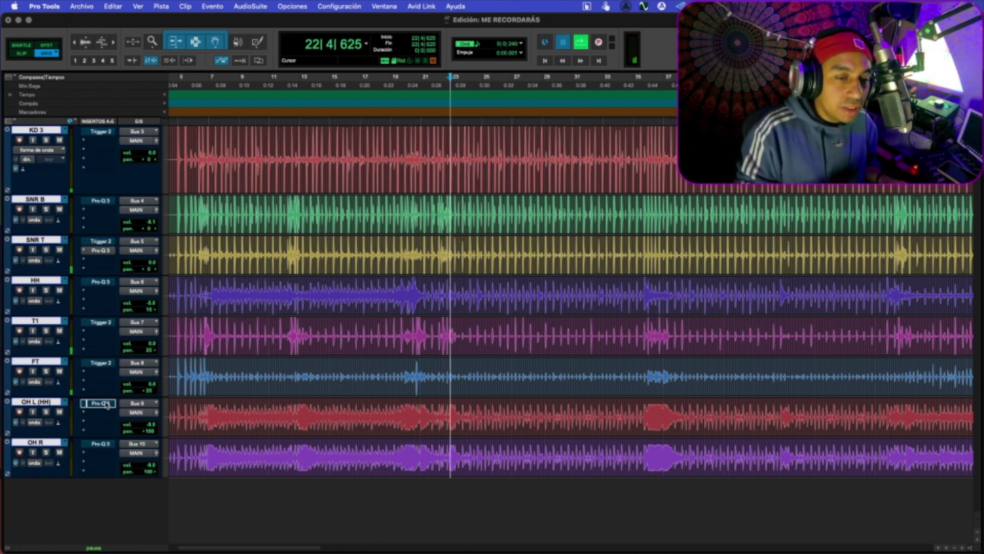
{"action": "key", "text": "space"}
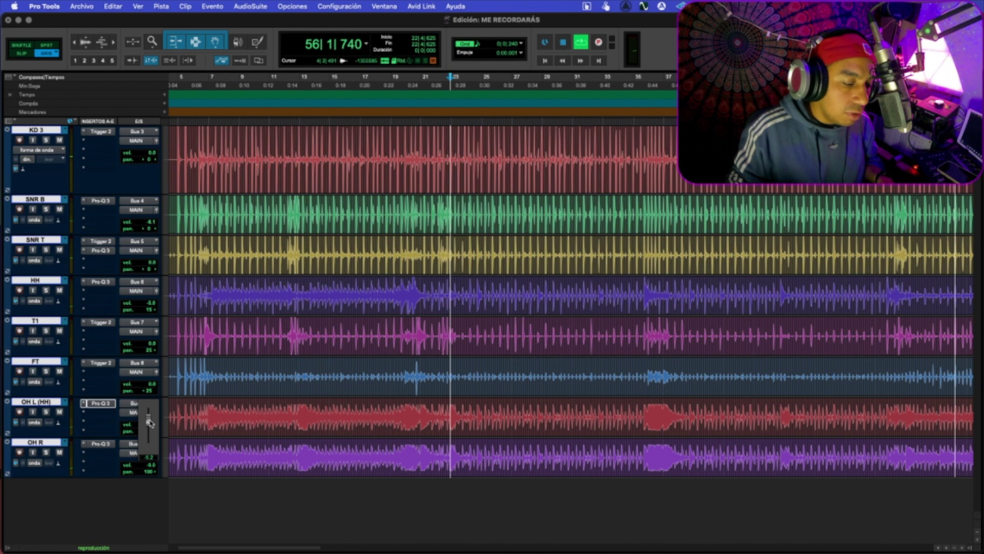
Step: Lower both overheads, OH L (HH) and OH R, to -16.3 dB while playing the kit from 22|4|625
{"action": "left_click_drag", "start_coordinate": [133, 424], "coordinate": [199, 430]}
{"action": "key", "text": "space"}
{"action": "key", "text": "space"}
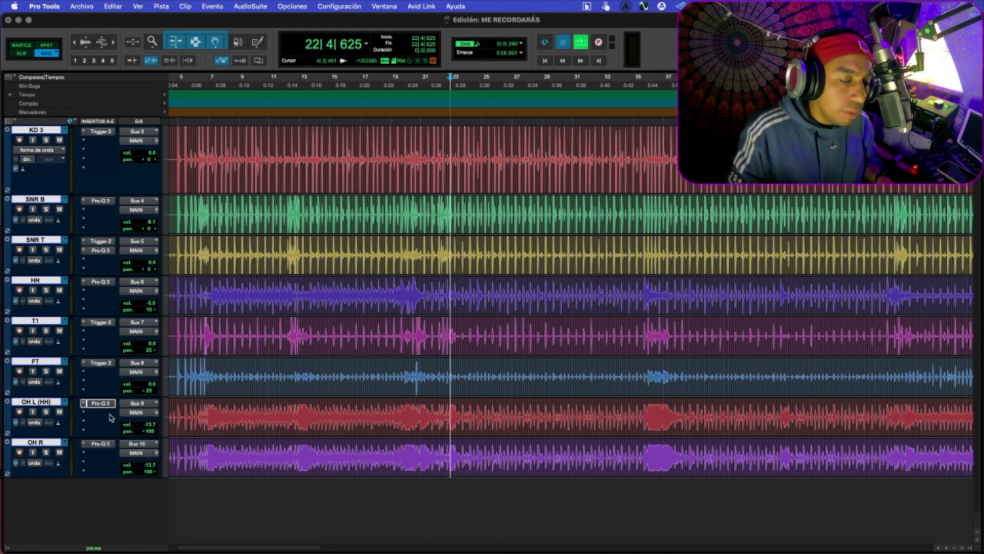
{"action": "left_click_drag", "start_coordinate": [143, 425], "coordinate": [142, 429]}
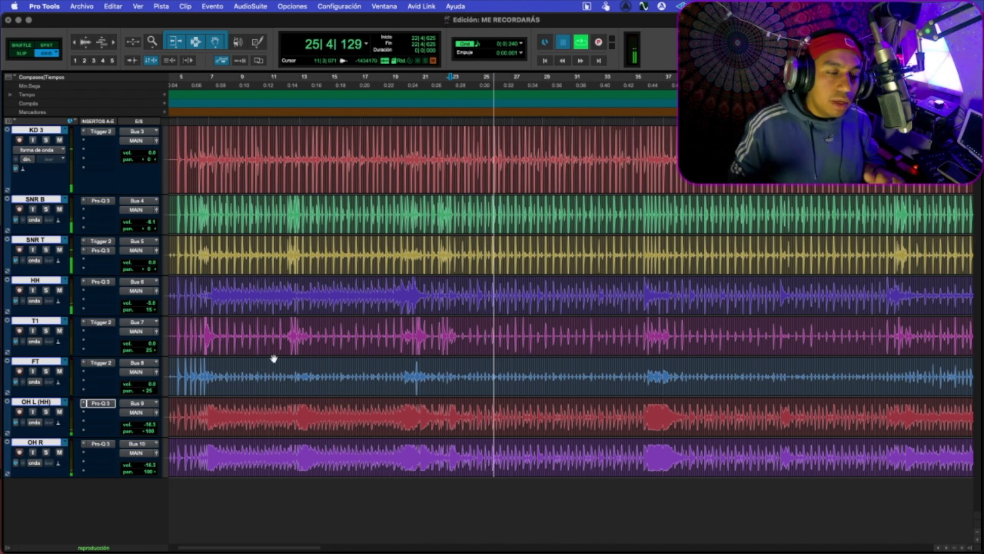
{"action": "key", "text": "space"}
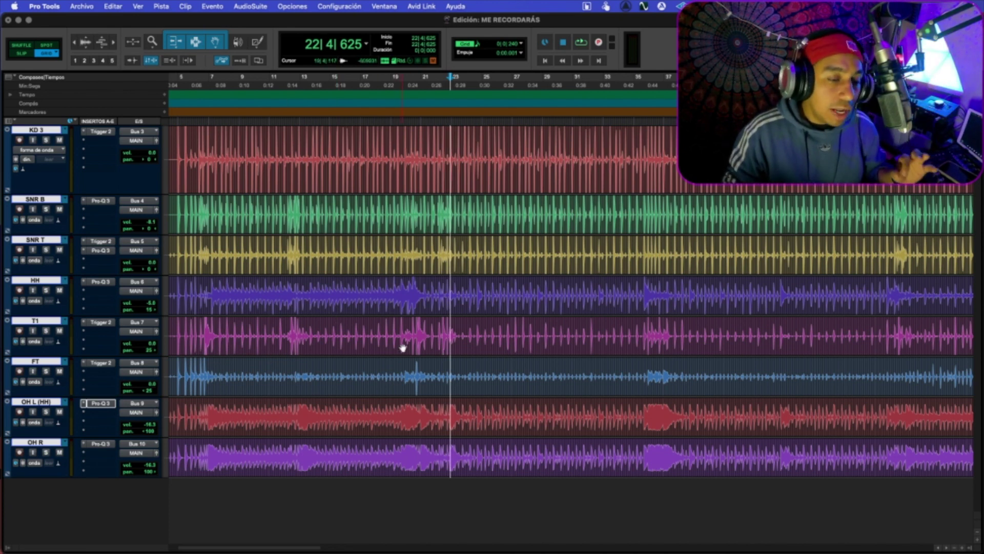
{"action": "scroll", "coordinate": [403, 348], "scroll_direction": "left", "scroll_amount": 3}
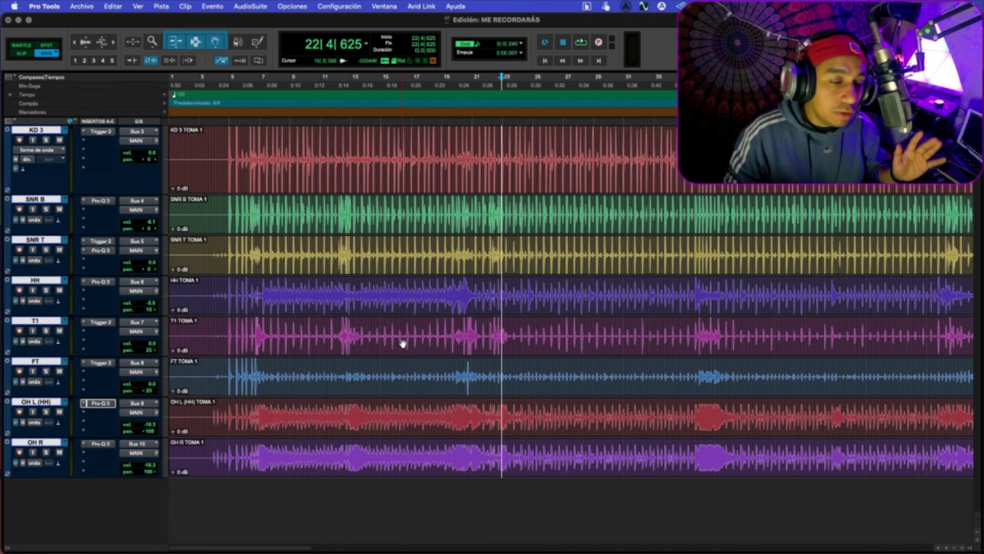